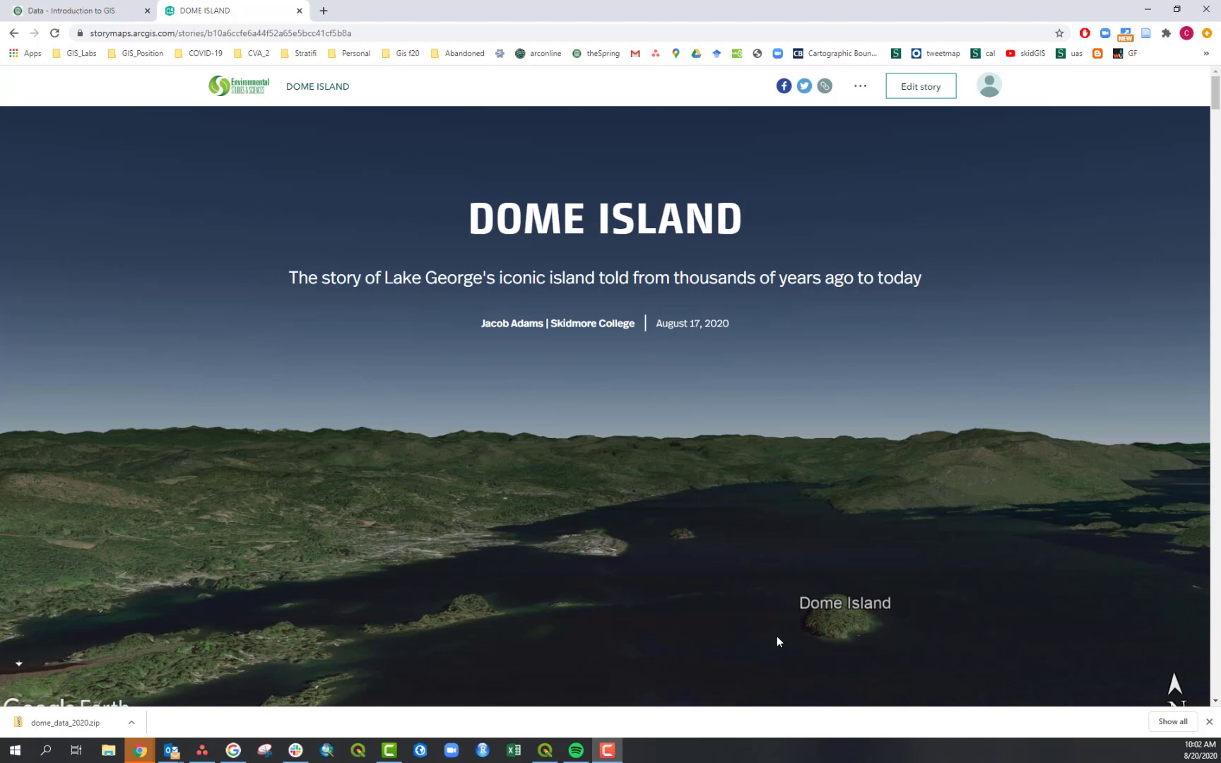
# - Read through the Dome Island story map's opening maps and geologic history introduction
pyautogui.scroll(-6, 629, 506)
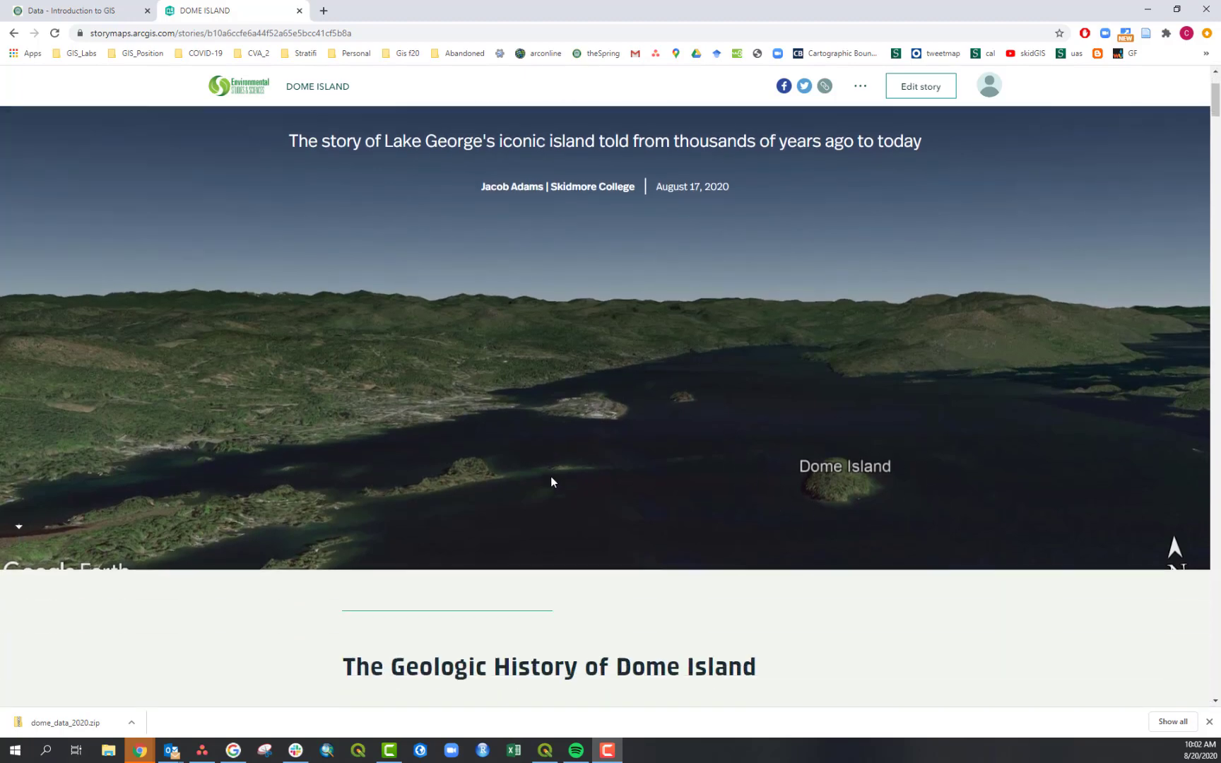
pyautogui.scroll(-5, 823, 519)
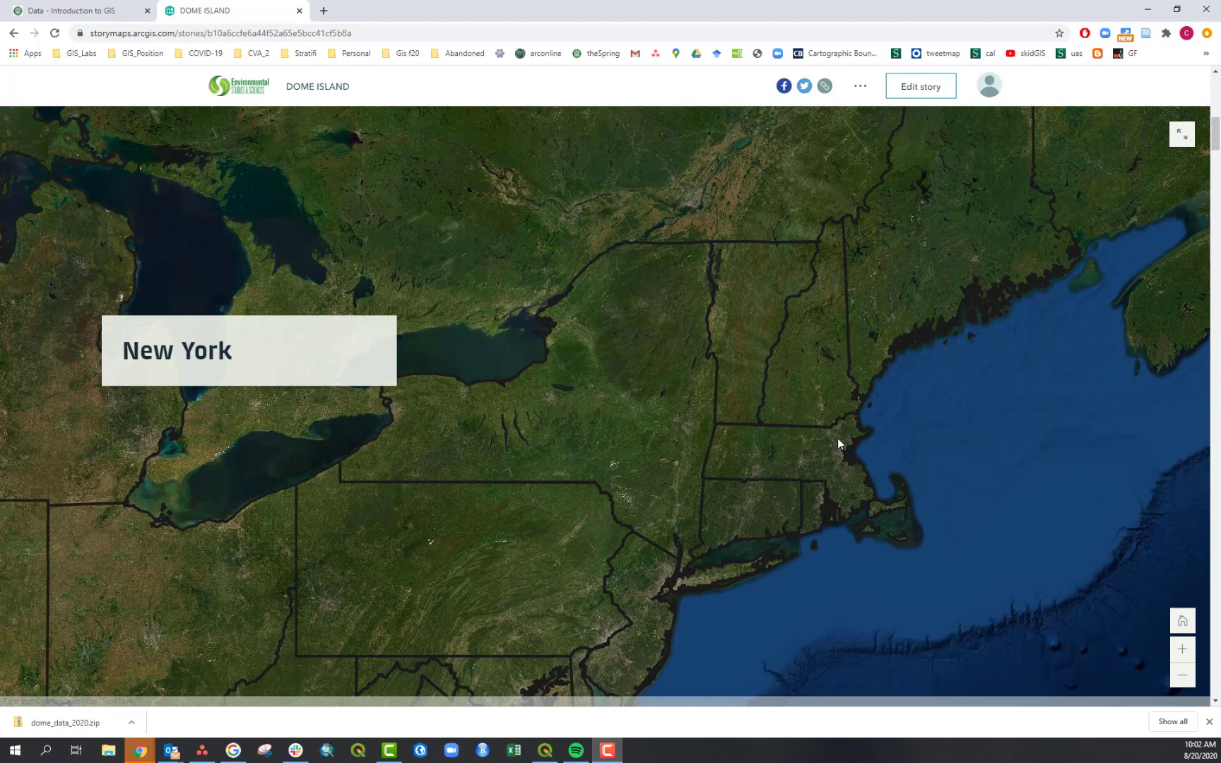
pyautogui.scroll(-5, 839, 438)
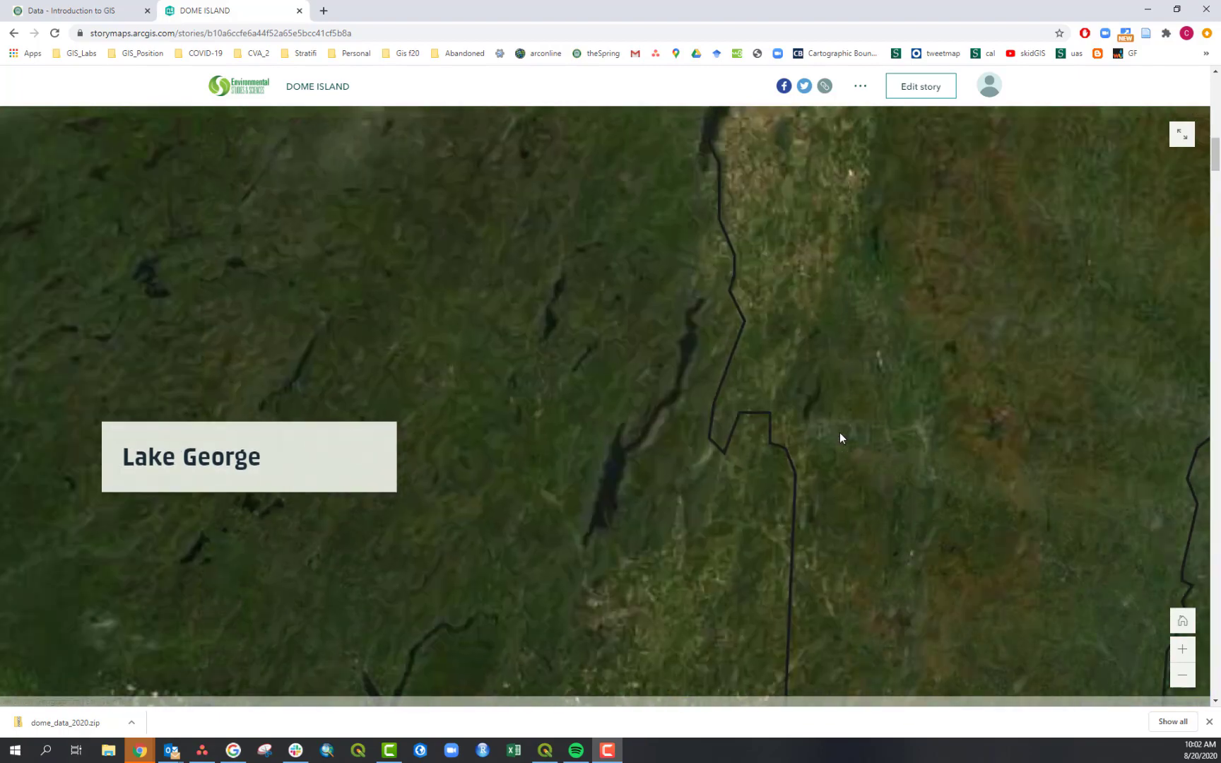
pyautogui.scroll(-10, 839, 436)
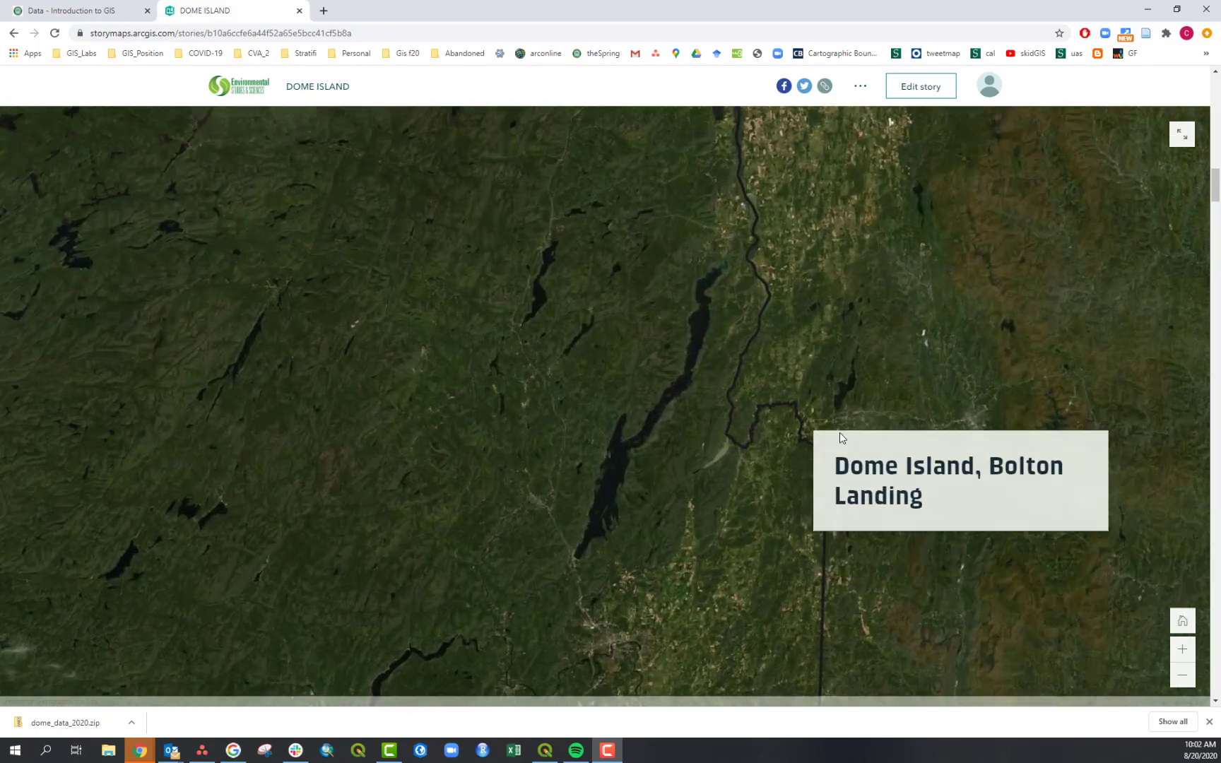
pyautogui.scroll(-2, 839, 438)
pyautogui.scroll(-2, 840, 438)
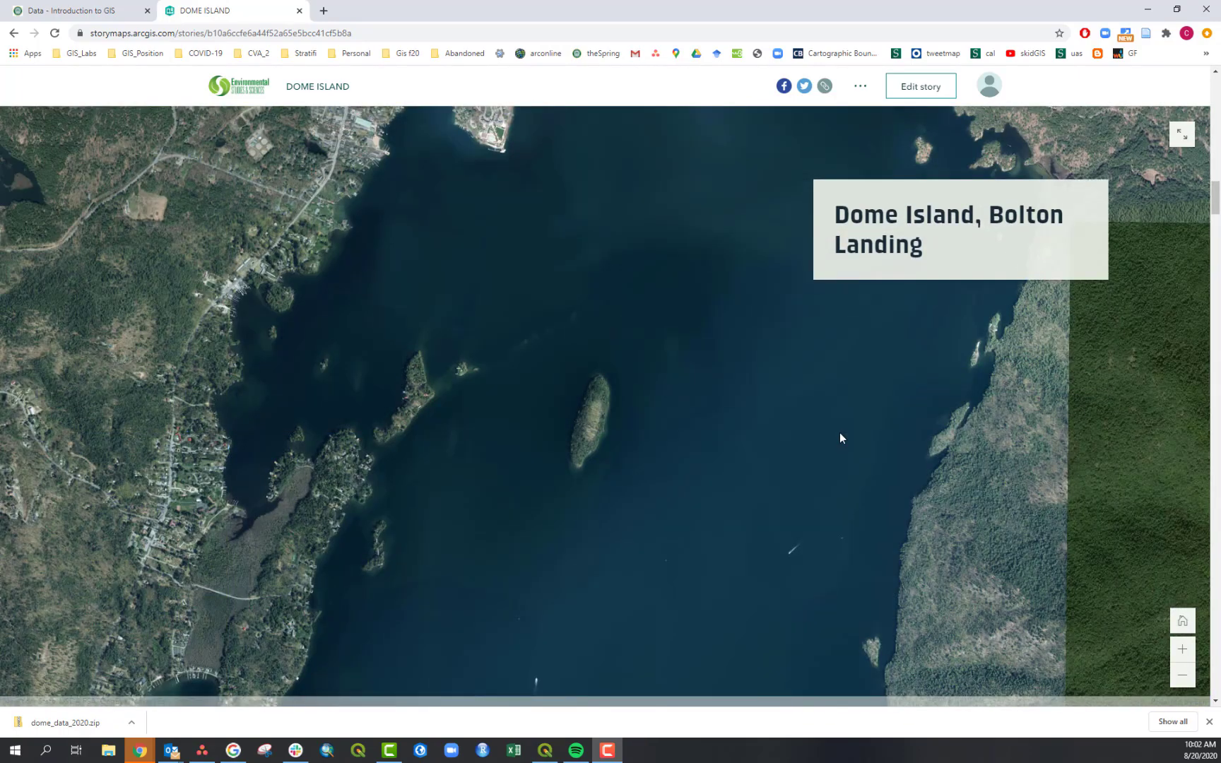
pyautogui.scroll(-2, 840, 439)
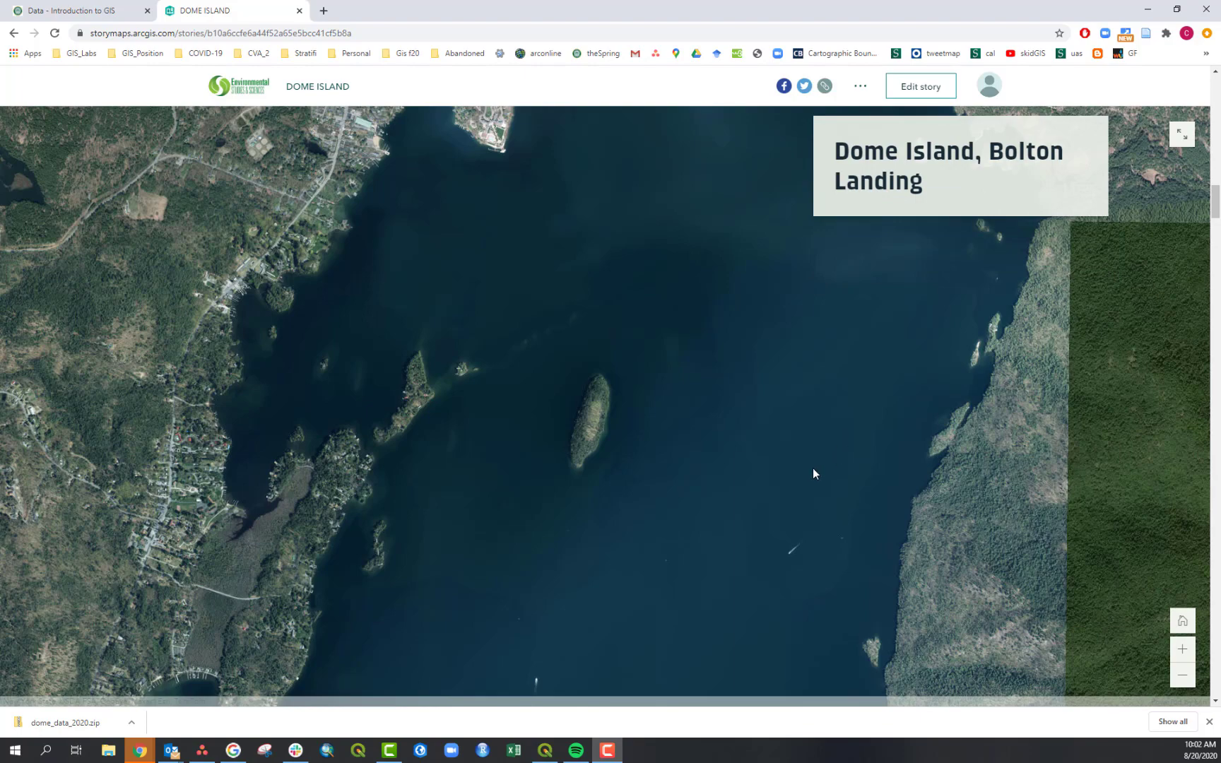
pyautogui.scroll(-8, 813, 467)
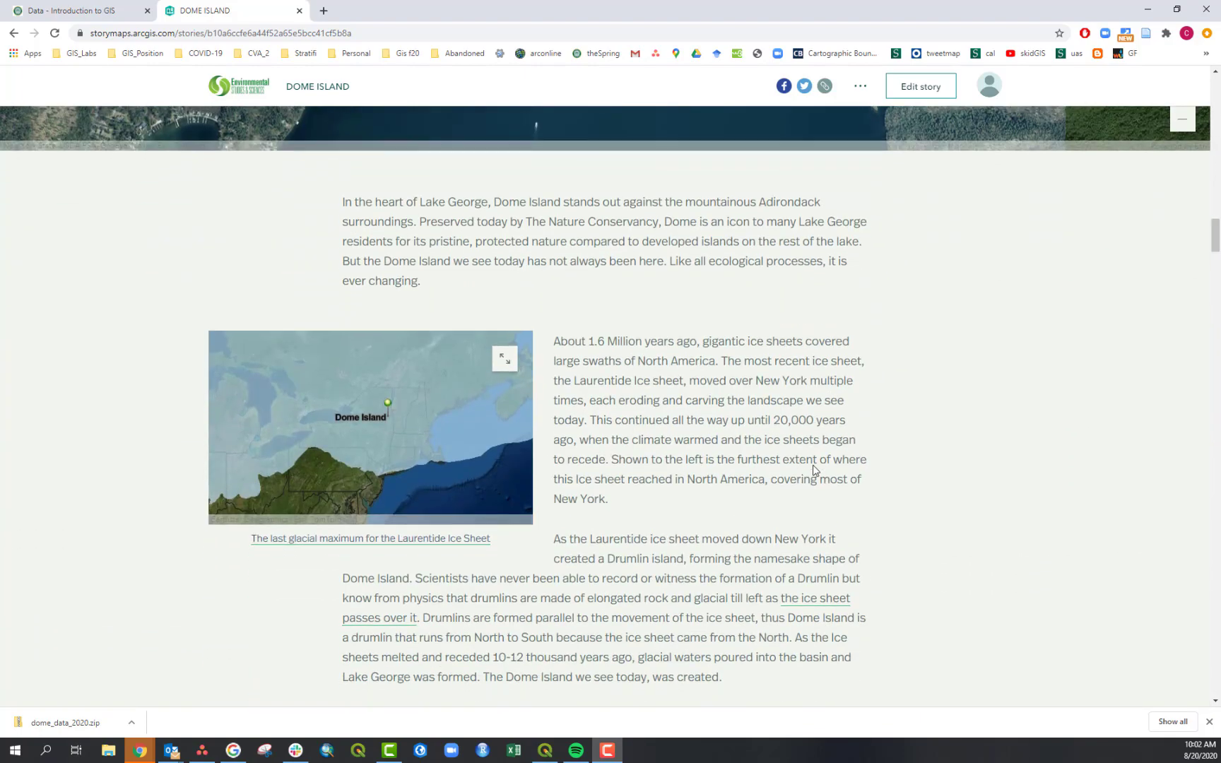
pyautogui.scroll(-1, 814, 470)
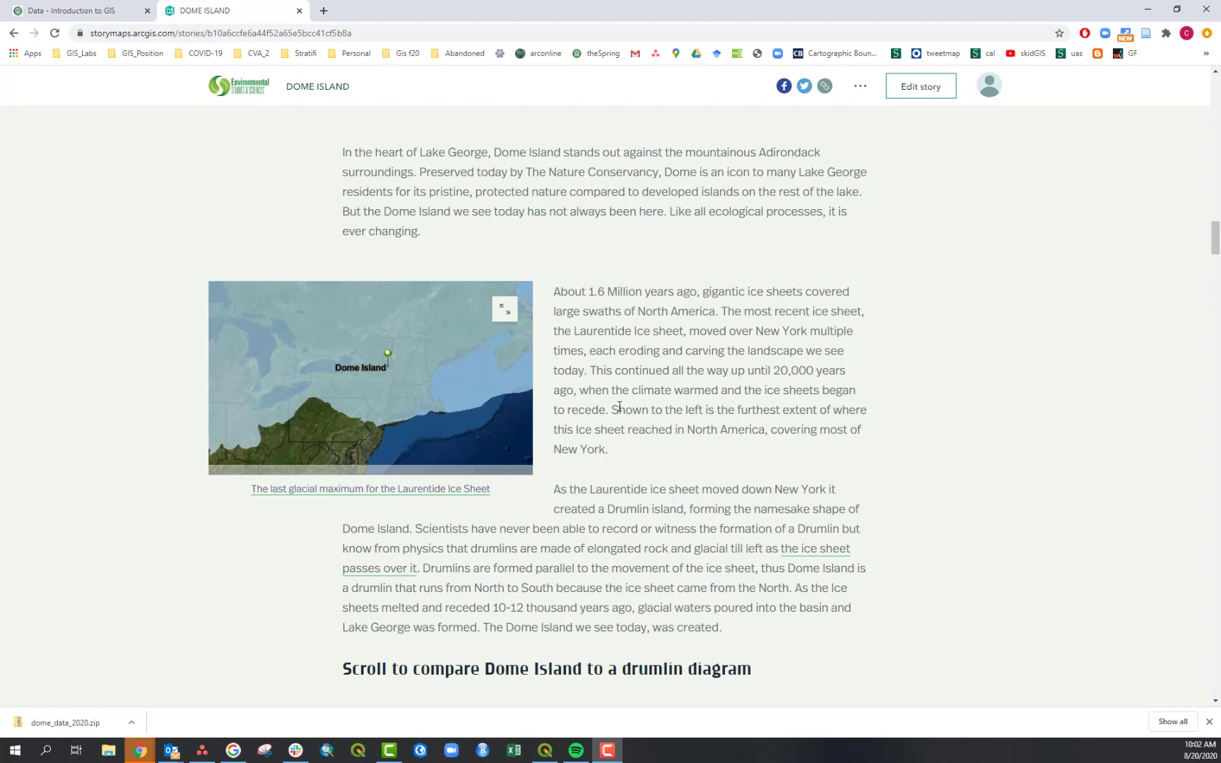
pyautogui.scroll(-7, 346, 374)
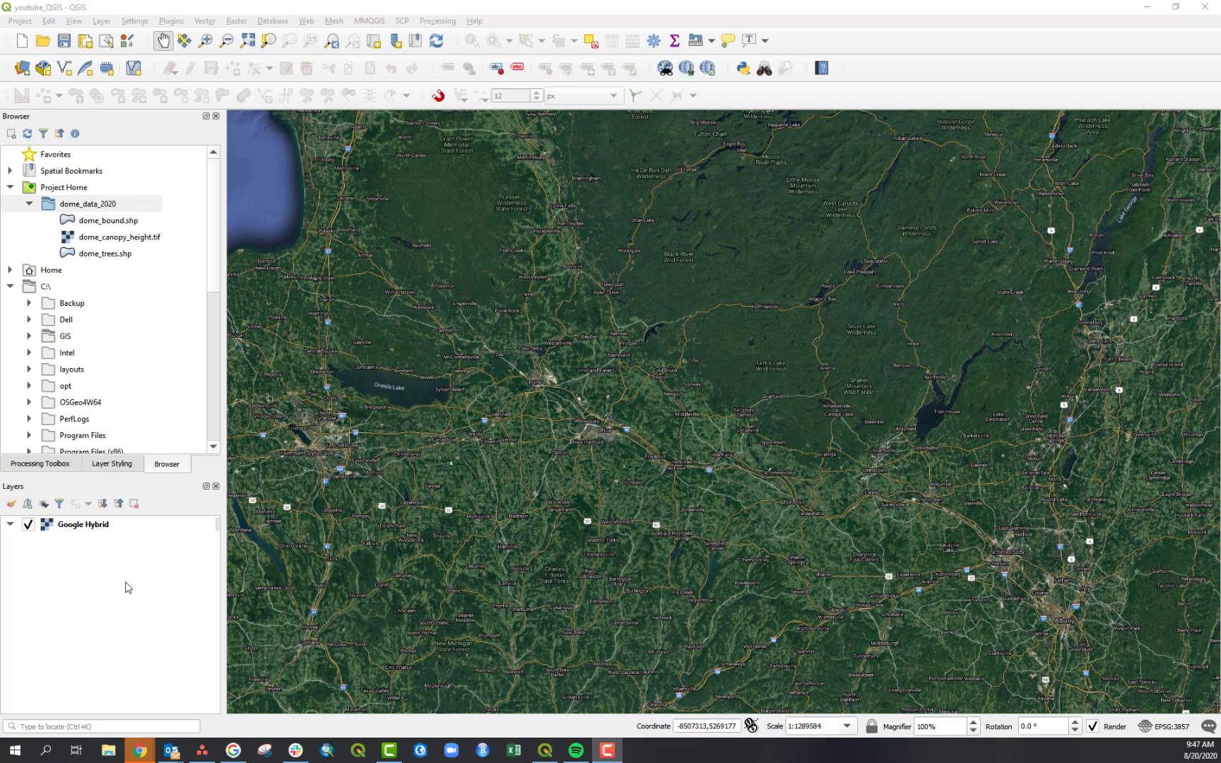
# - Add dome_bound.shp from the dome_data_2020 project folder to the map layers
pyautogui.click(97, 531)
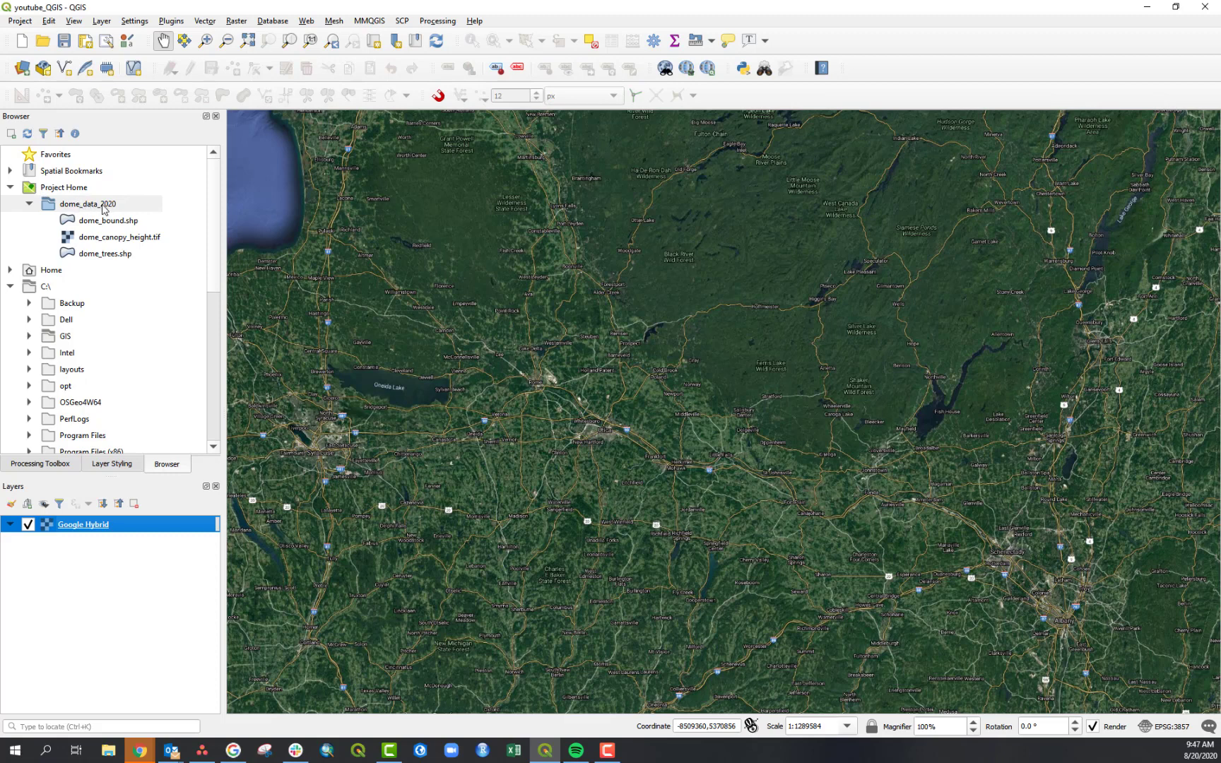
pyautogui.click(106, 599)
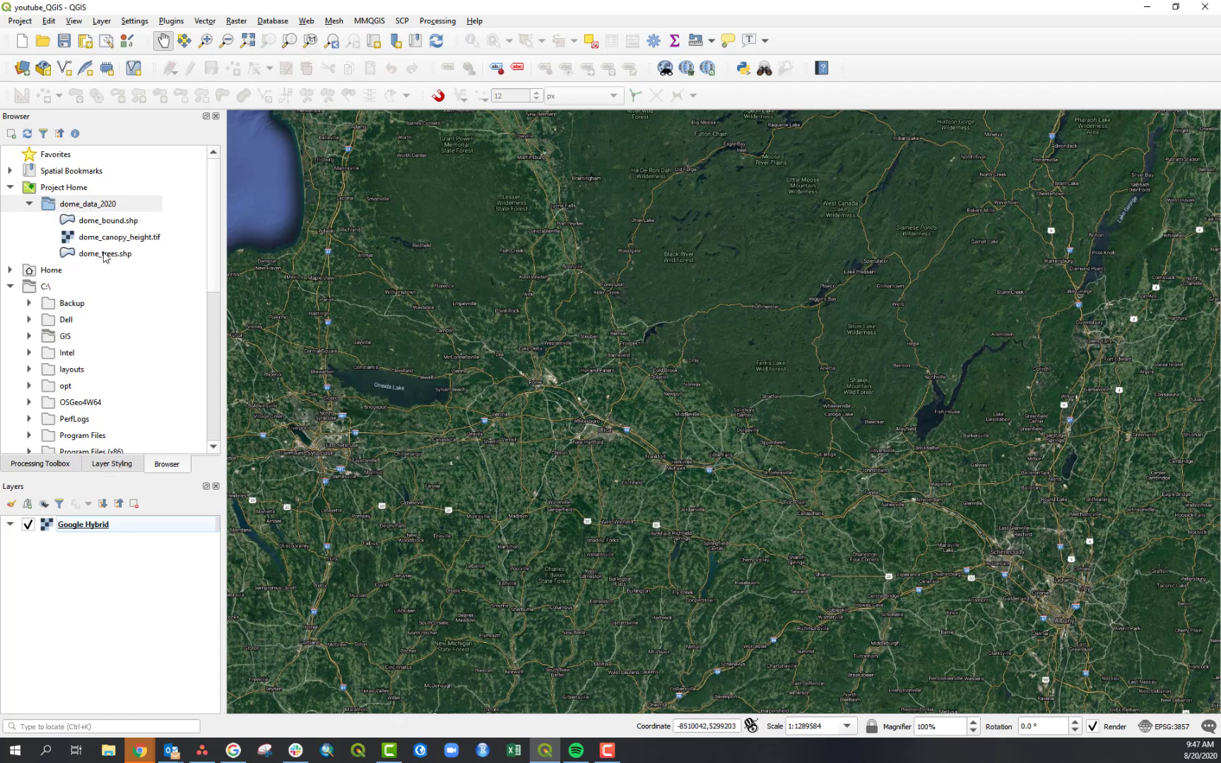
pyautogui.click(105, 224)
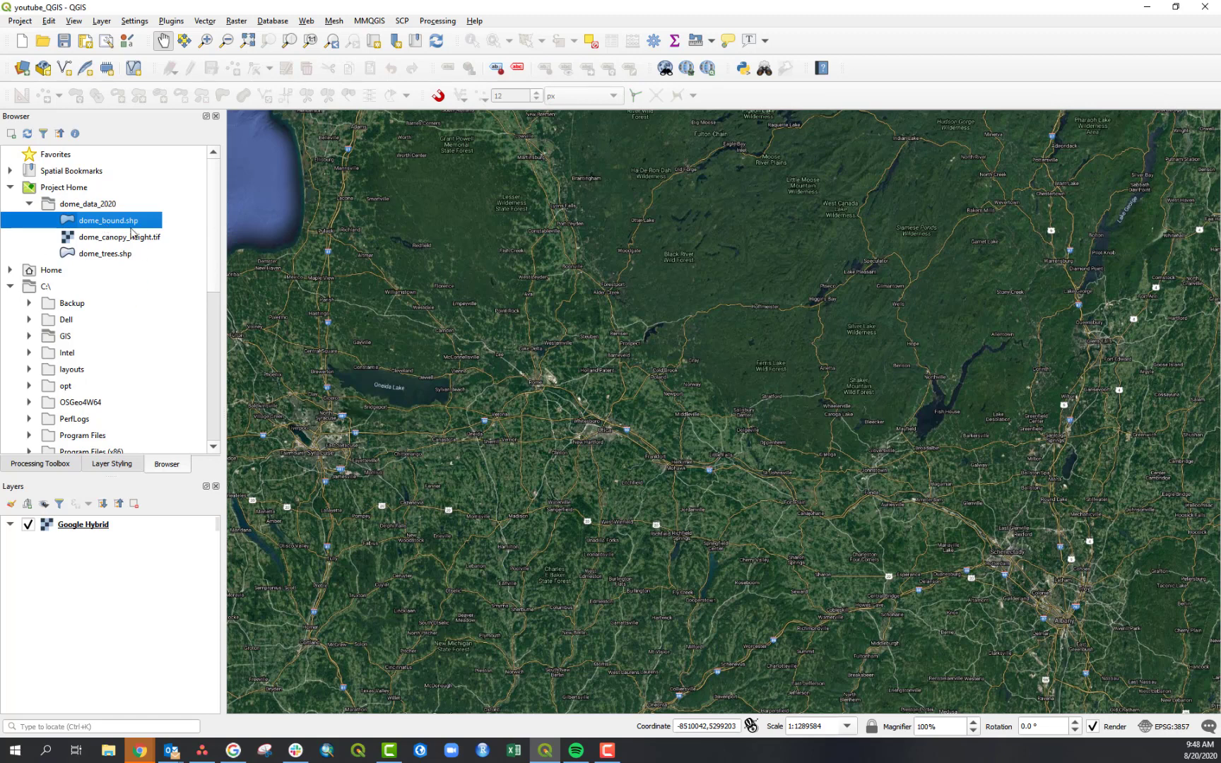
pyautogui.moveTo(94, 224); pyautogui.dragTo(82, 559)
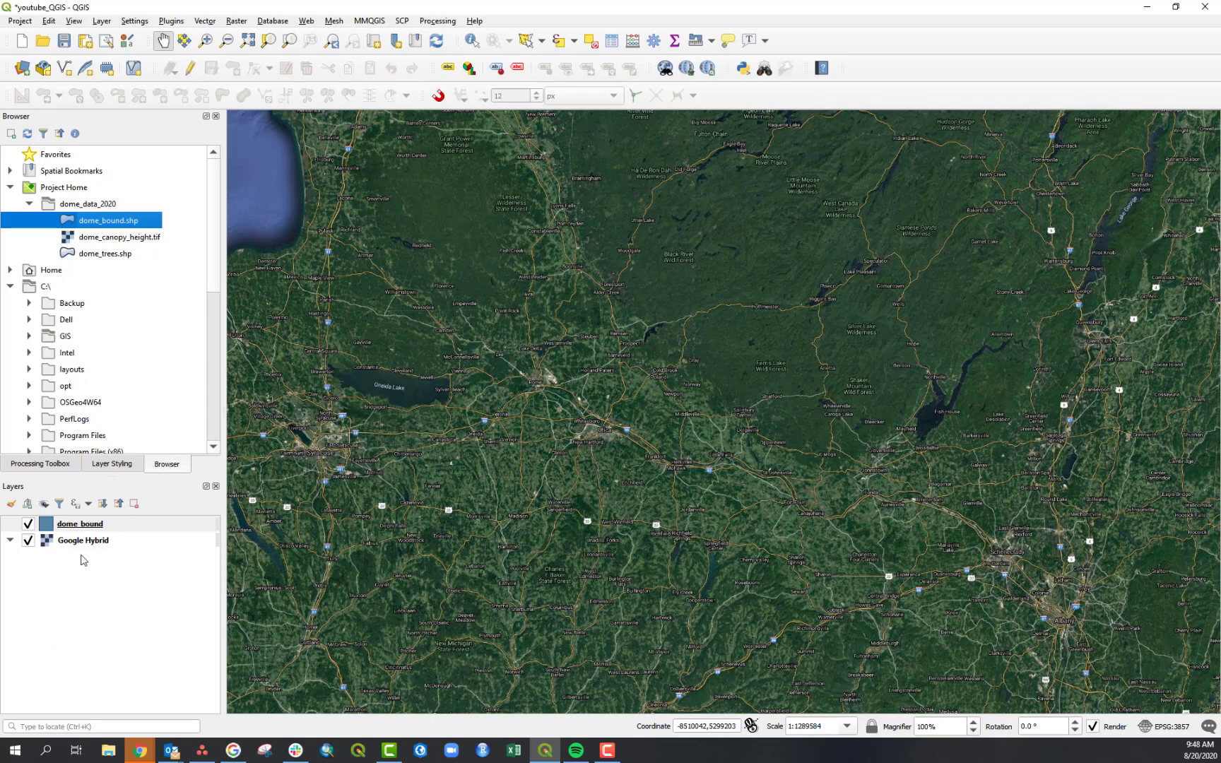
pyautogui.click(87, 613)
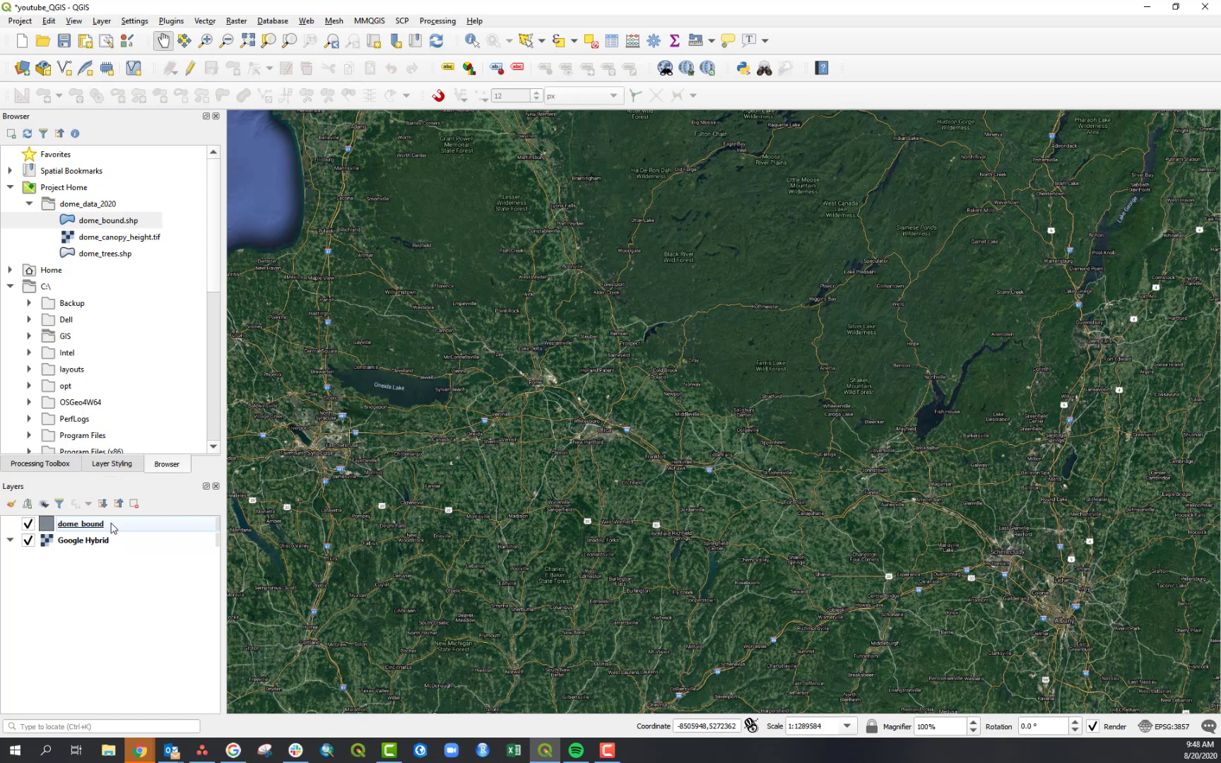
# - Zoom the map to the extent of the dome_bound layer
pyautogui.rightClick(111, 526)
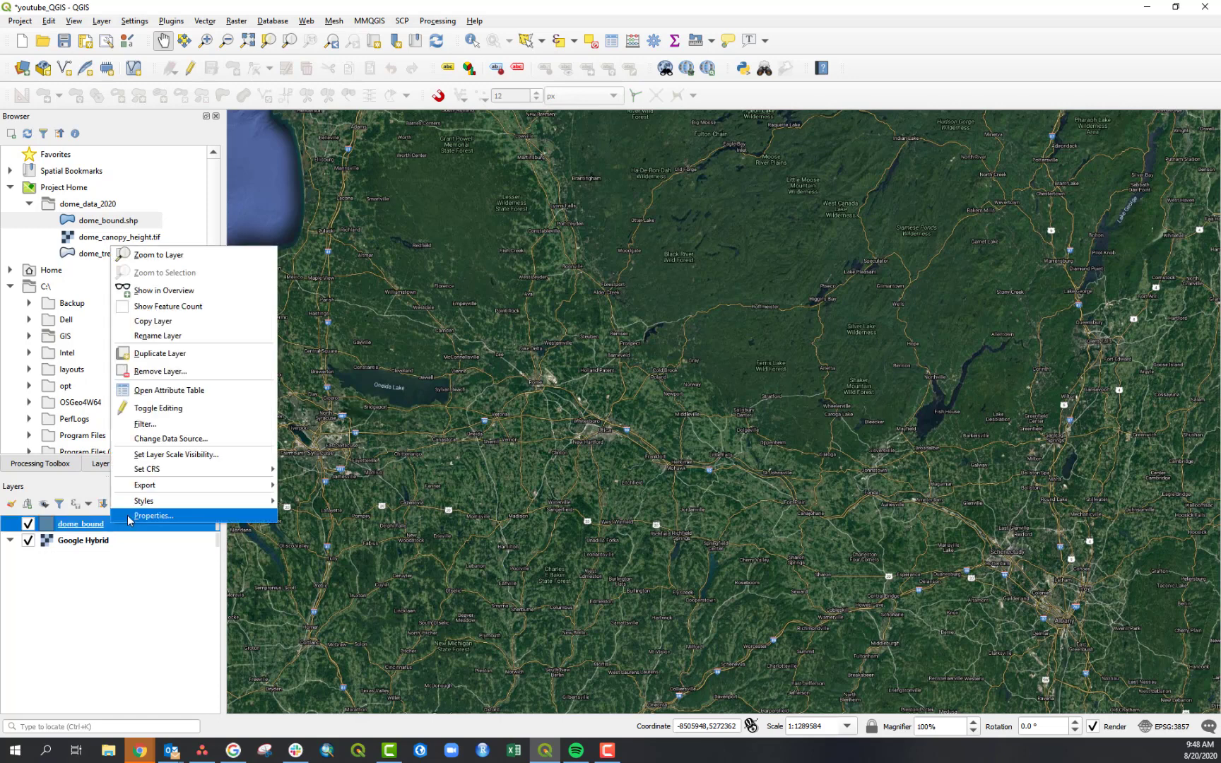
pyautogui.click(126, 589)
pyautogui.click(78, 529)
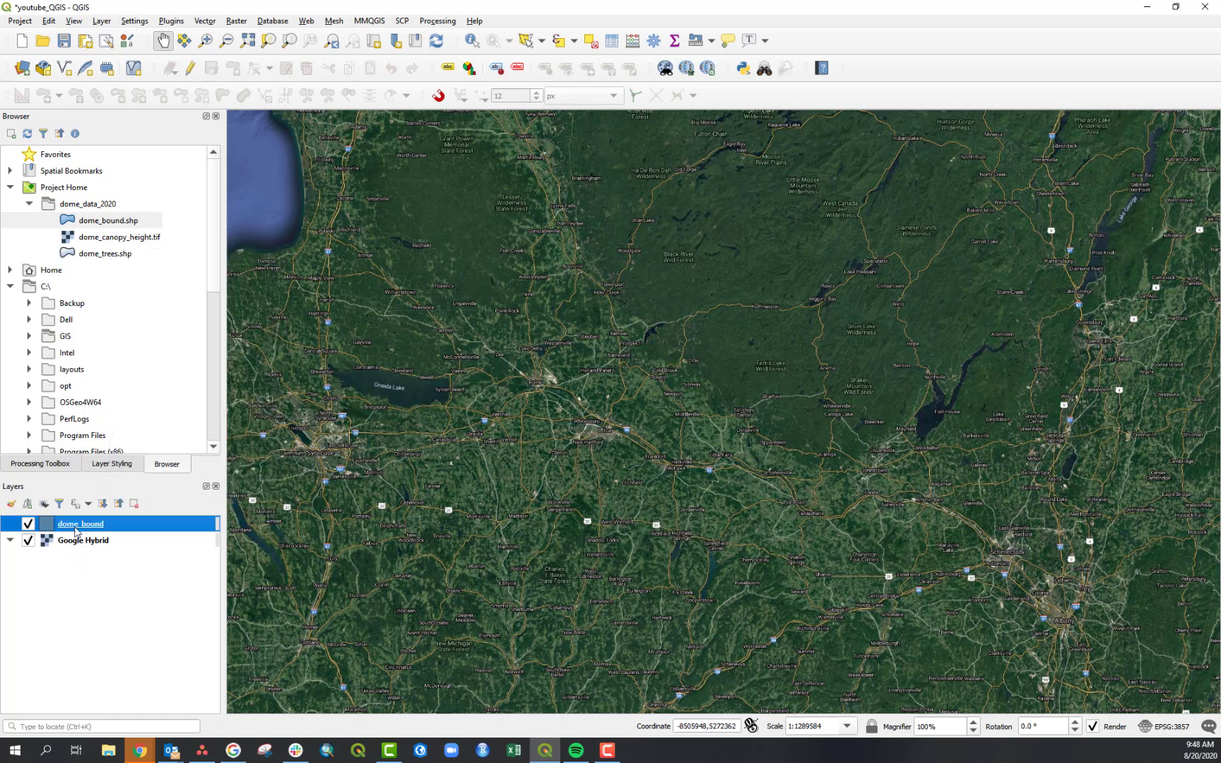
pyautogui.rightClick(82, 525)
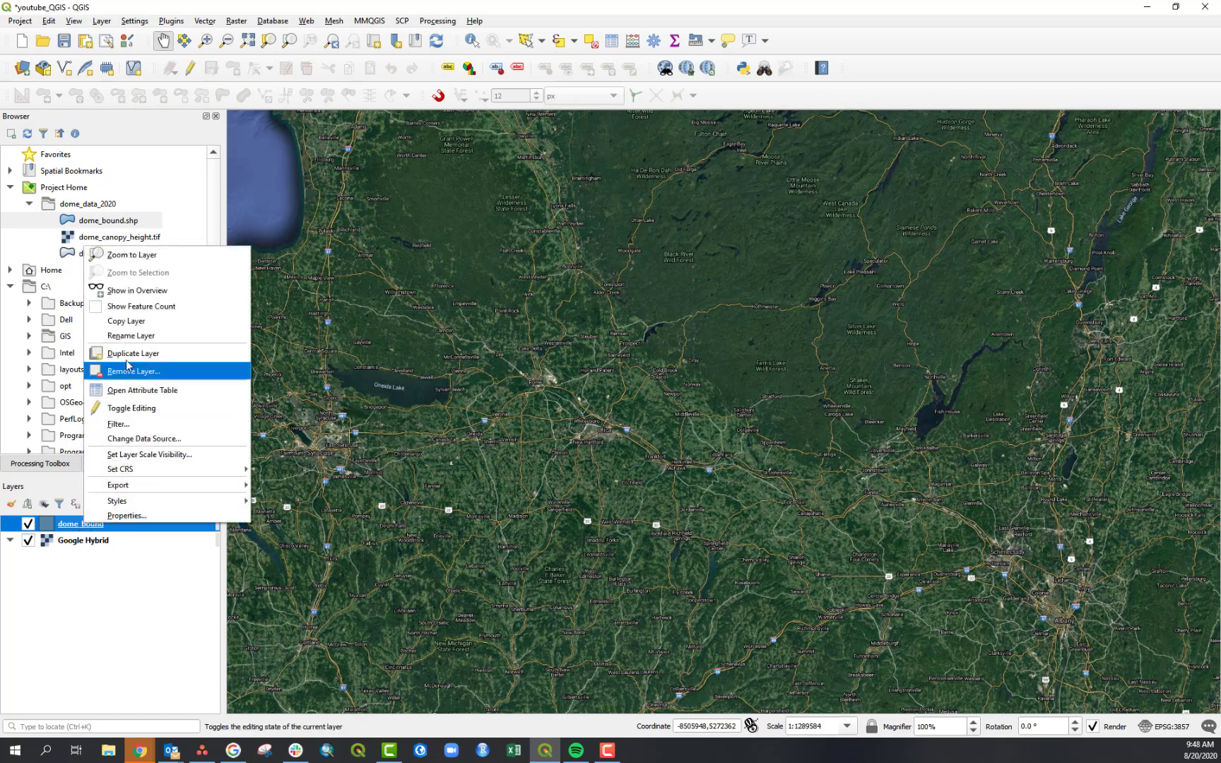
pyautogui.click(131, 256)
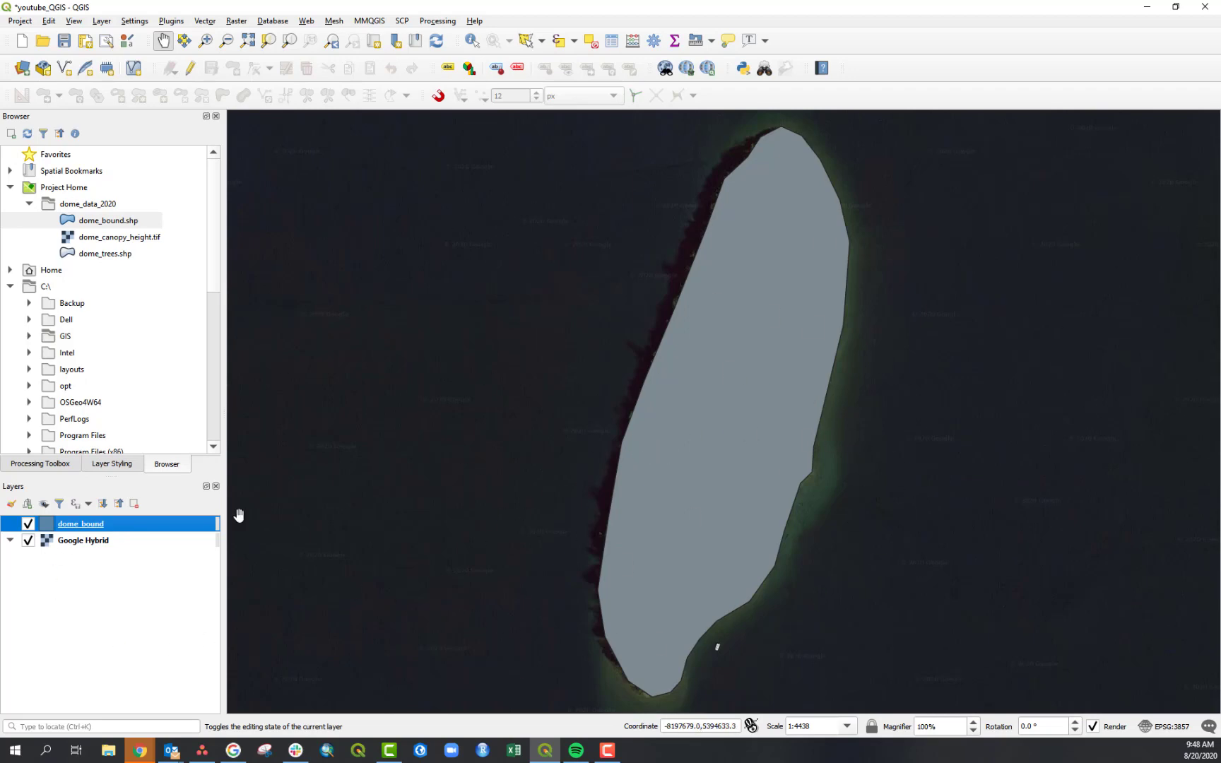
# - Toggle the dome_bound layer's visibility off and on to compare it with the imagery
pyautogui.click(28, 524)
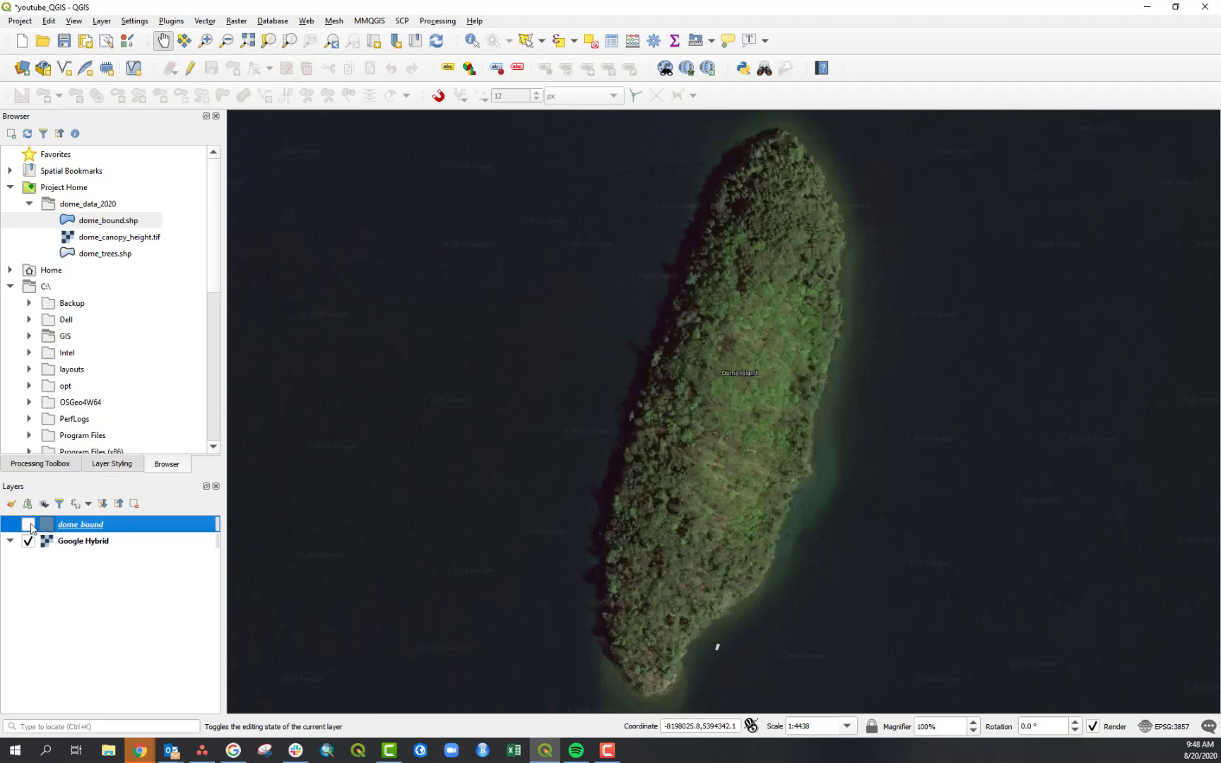
pyautogui.click(28, 524)
pyautogui.click(28, 525)
pyautogui.click(29, 525)
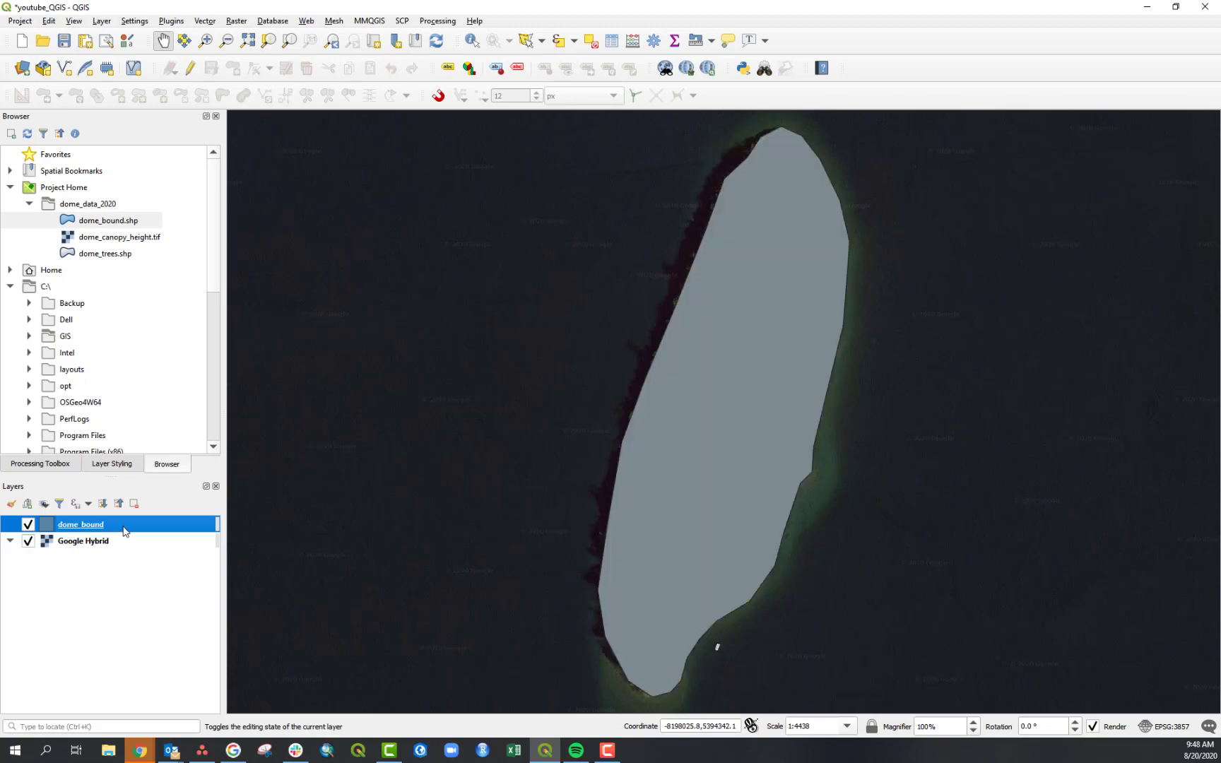
# - Move the dome_bound layer beneath Google Hybrid and then back above it
pyautogui.moveTo(125, 531); pyautogui.dragTo(125, 556)
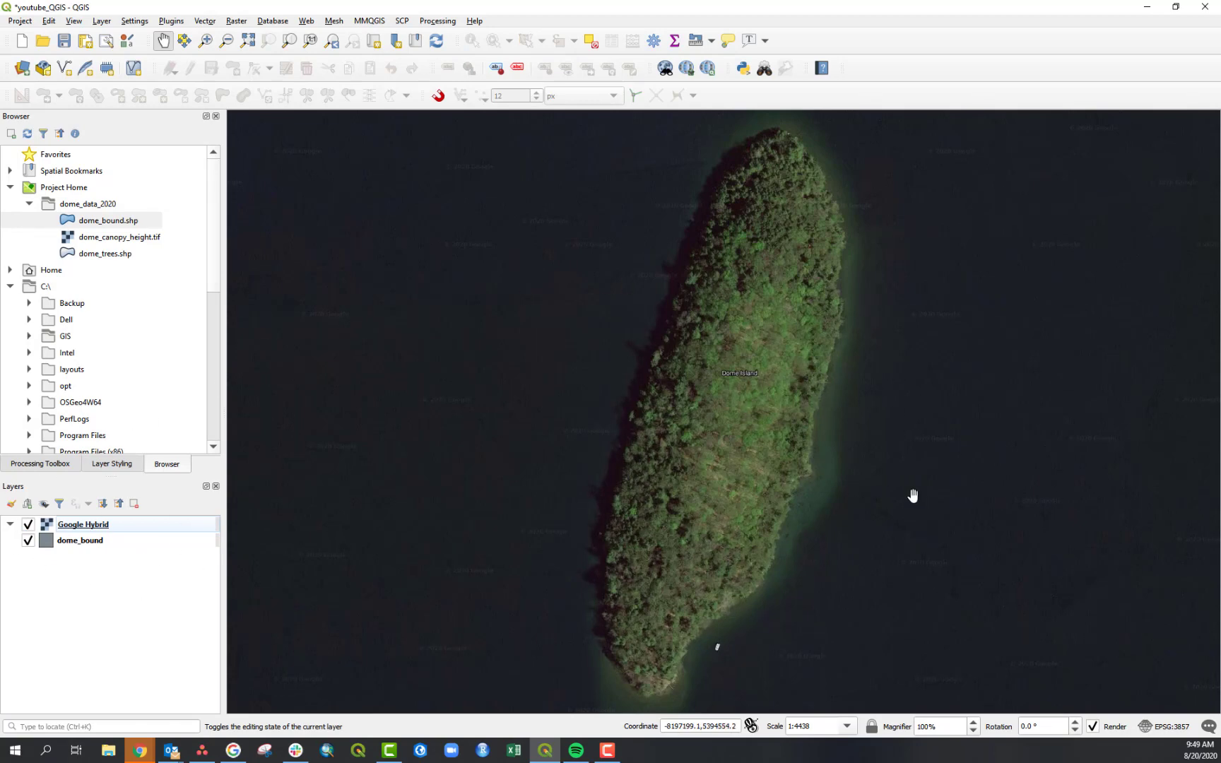
pyautogui.click(128, 530)
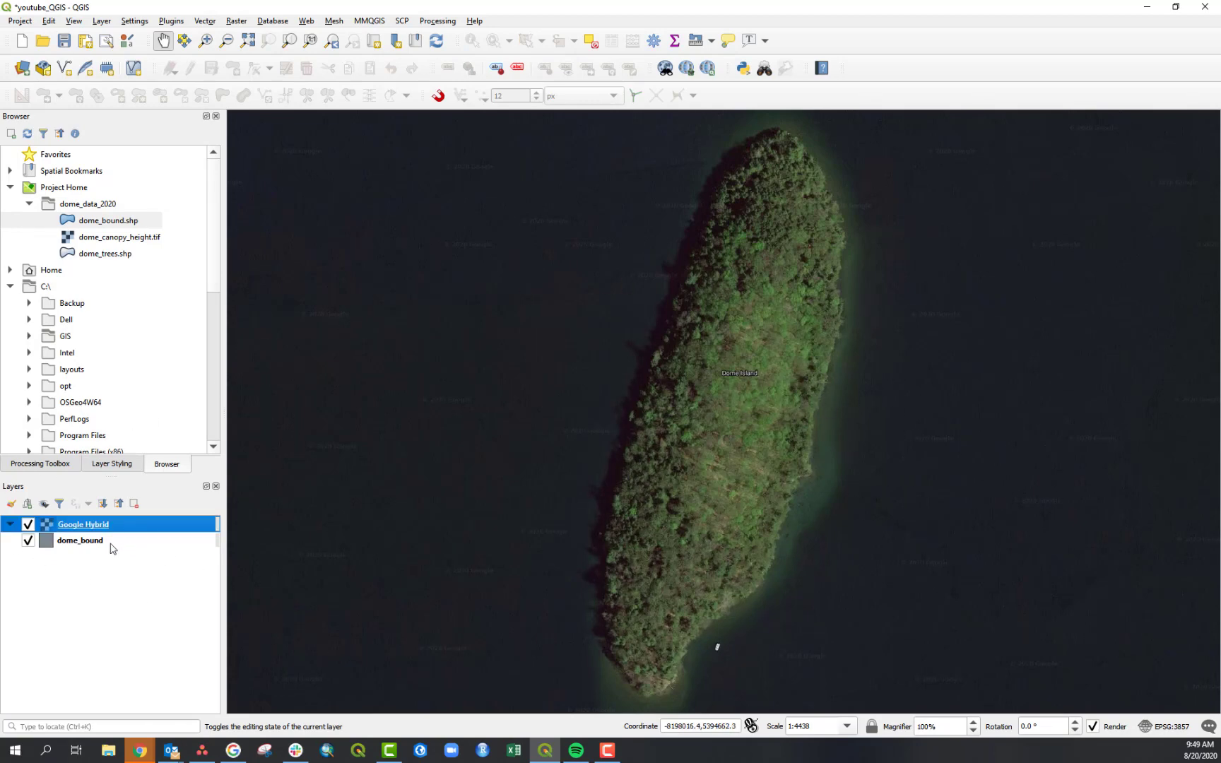
pyautogui.click(103, 548)
pyautogui.click(125, 530)
pyautogui.click(120, 542)
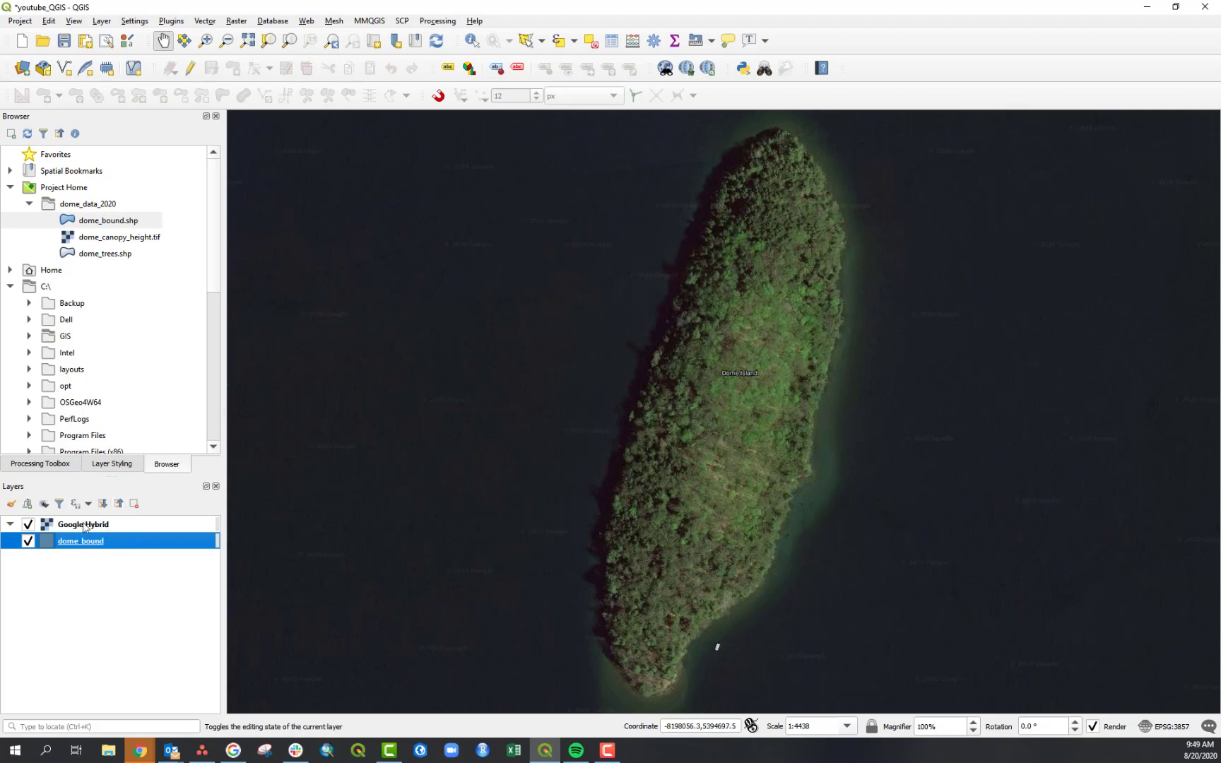
pyautogui.moveTo(94, 542); pyautogui.dragTo(140, 523)
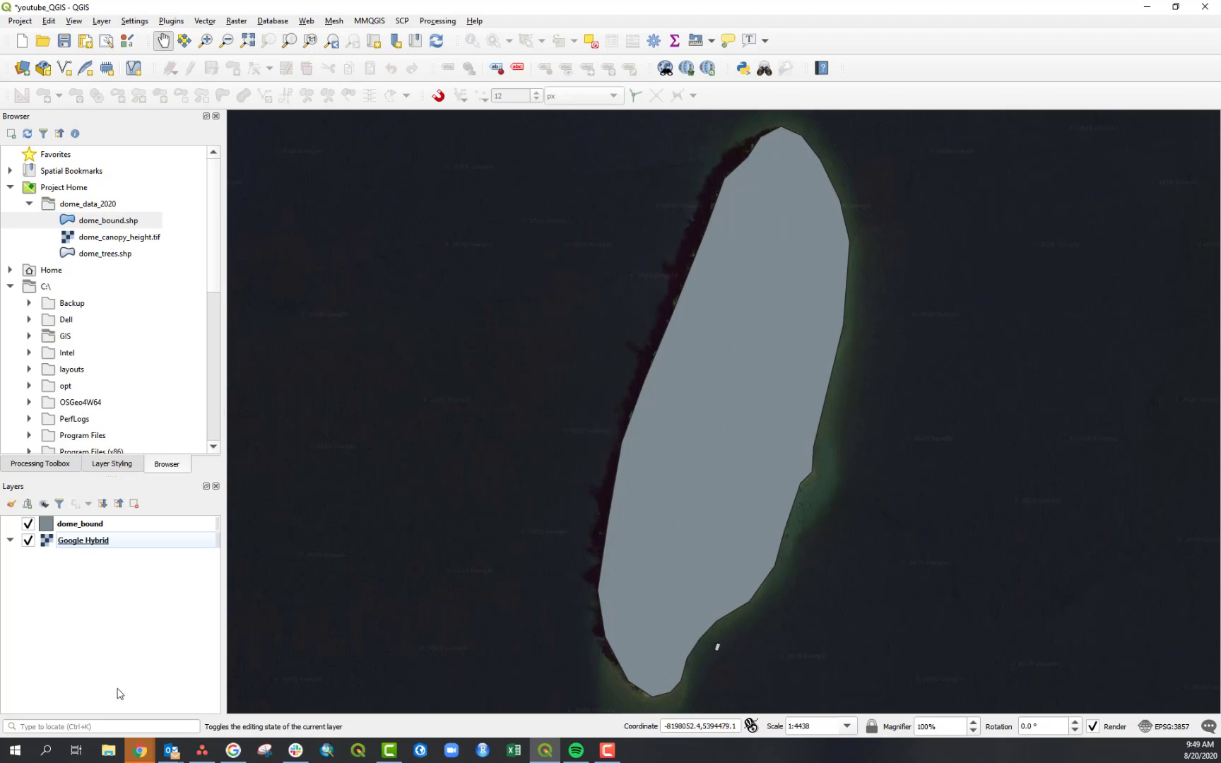
# - Open layer styling for dome_bound and set its simple fill colour to Transparent Fill
pyautogui.click(70, 527)
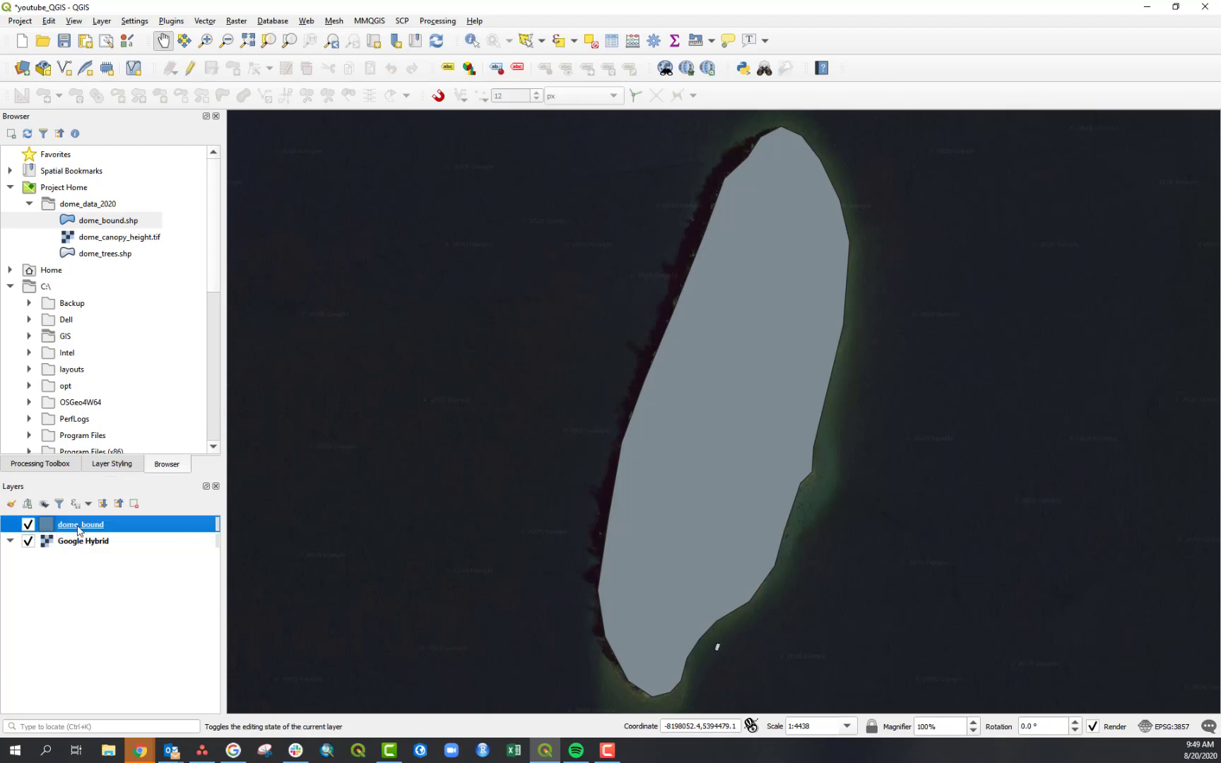
pyautogui.click(108, 466)
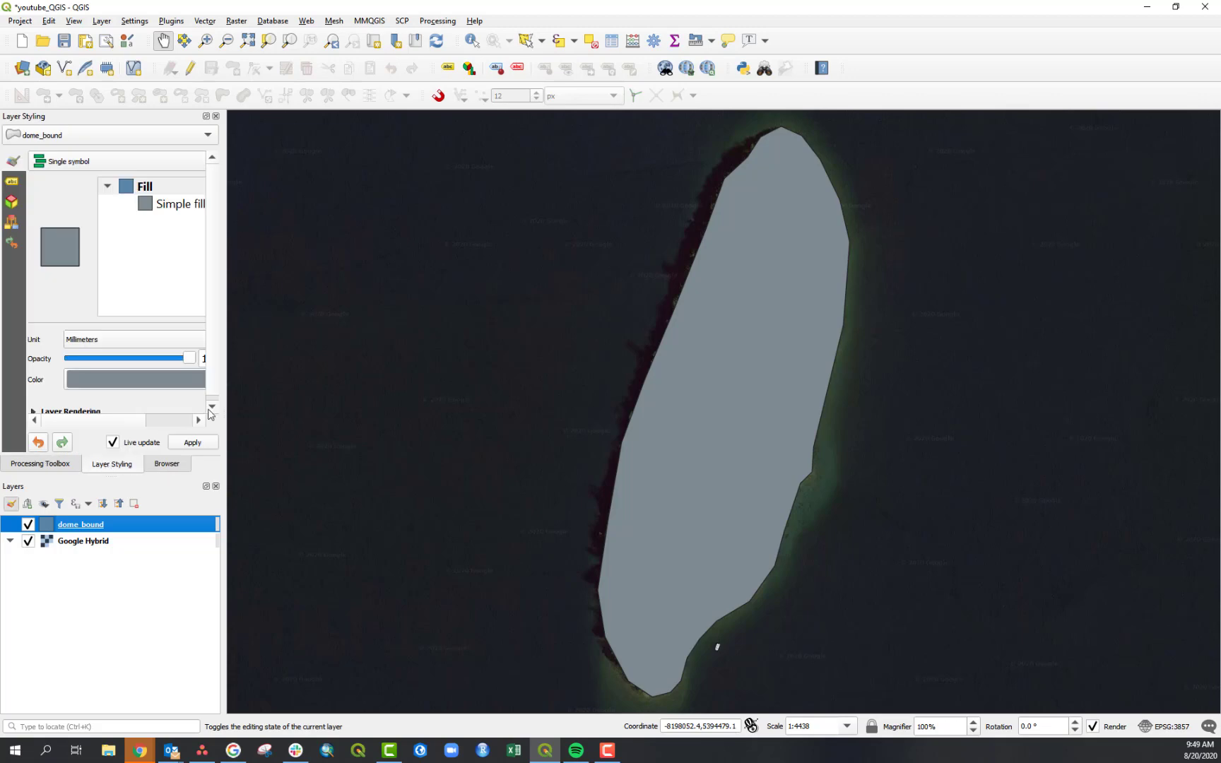
pyautogui.moveTo(225, 404); pyautogui.dragTo(340, 412)
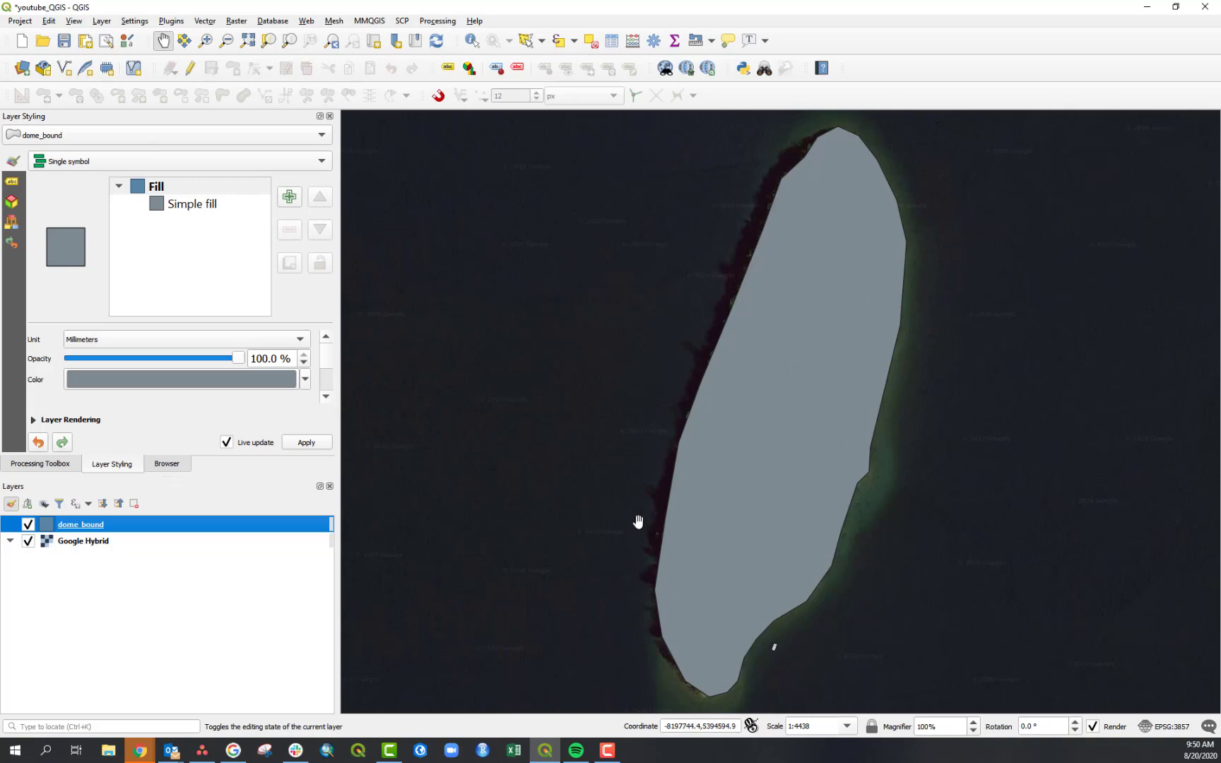
pyautogui.click(183, 206)
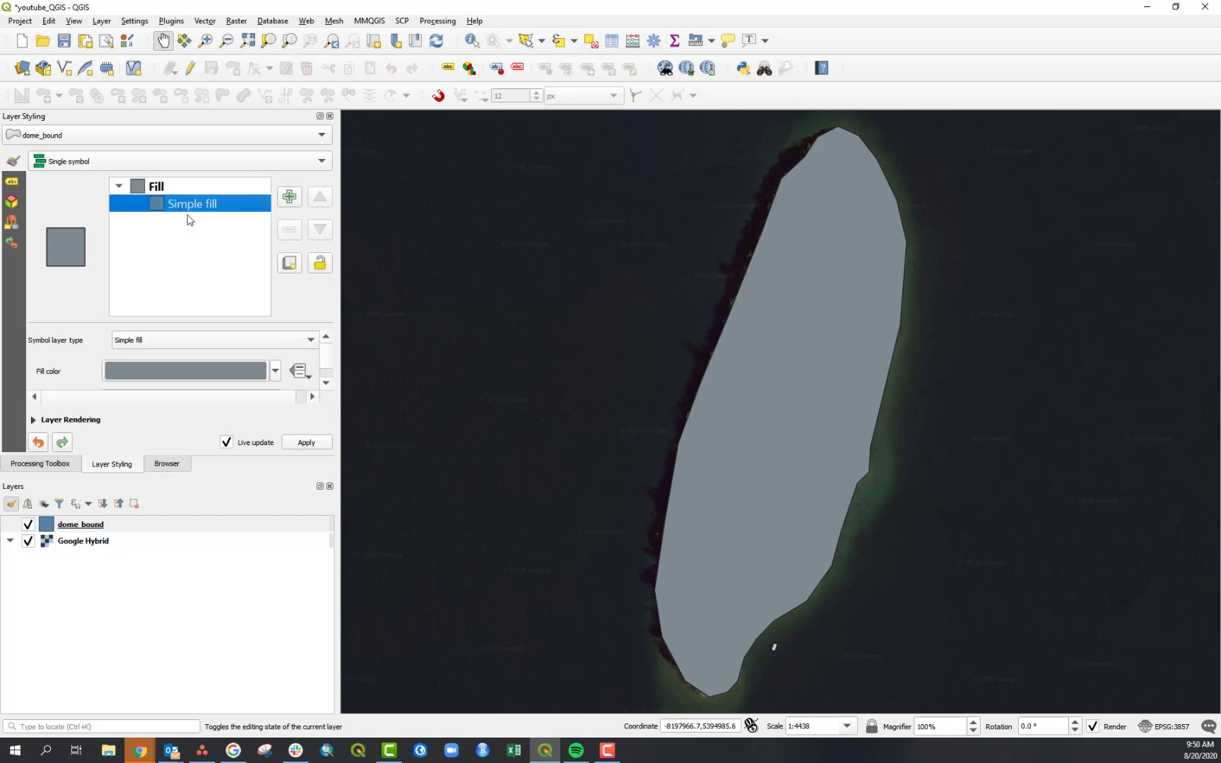
pyautogui.moveTo(328, 353); pyautogui.dragTo(330, 355)
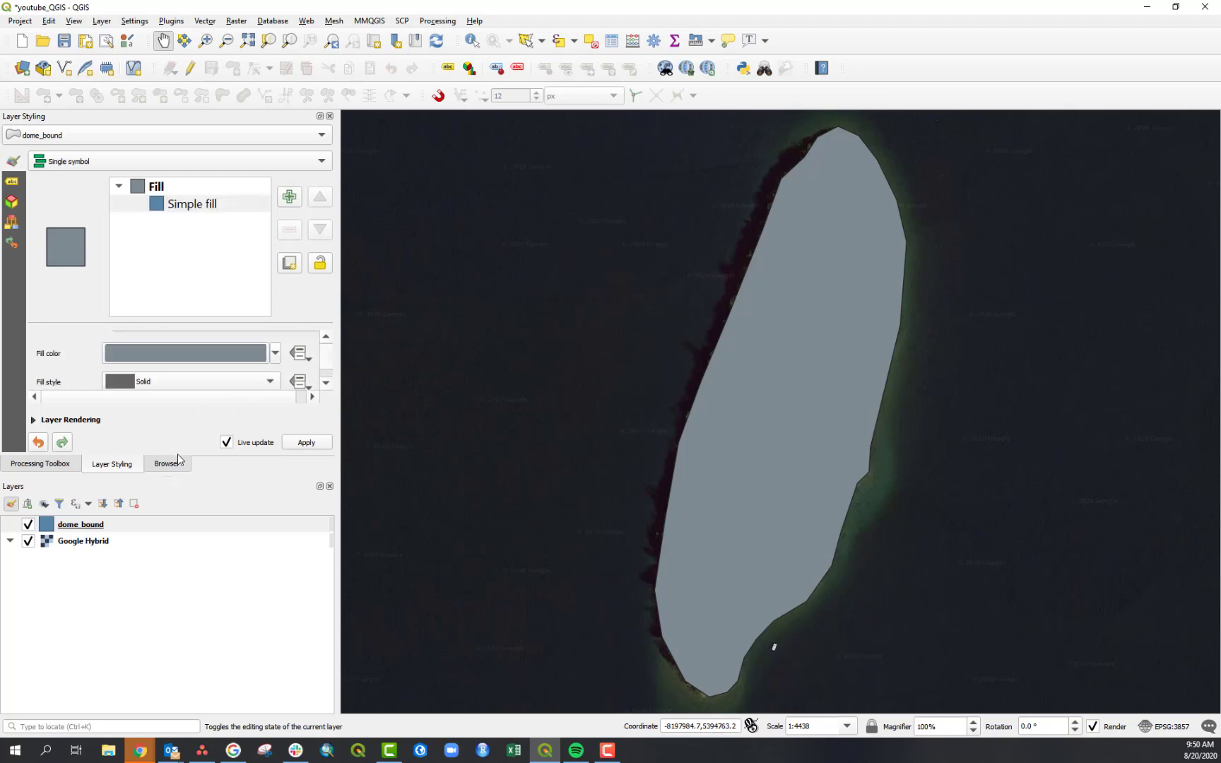
pyautogui.moveTo(168, 480)
pyautogui.mouseDown()
pyautogui.moveTo(164, 578)
pyautogui.moveTo(202, 579)
pyautogui.mouseUp()
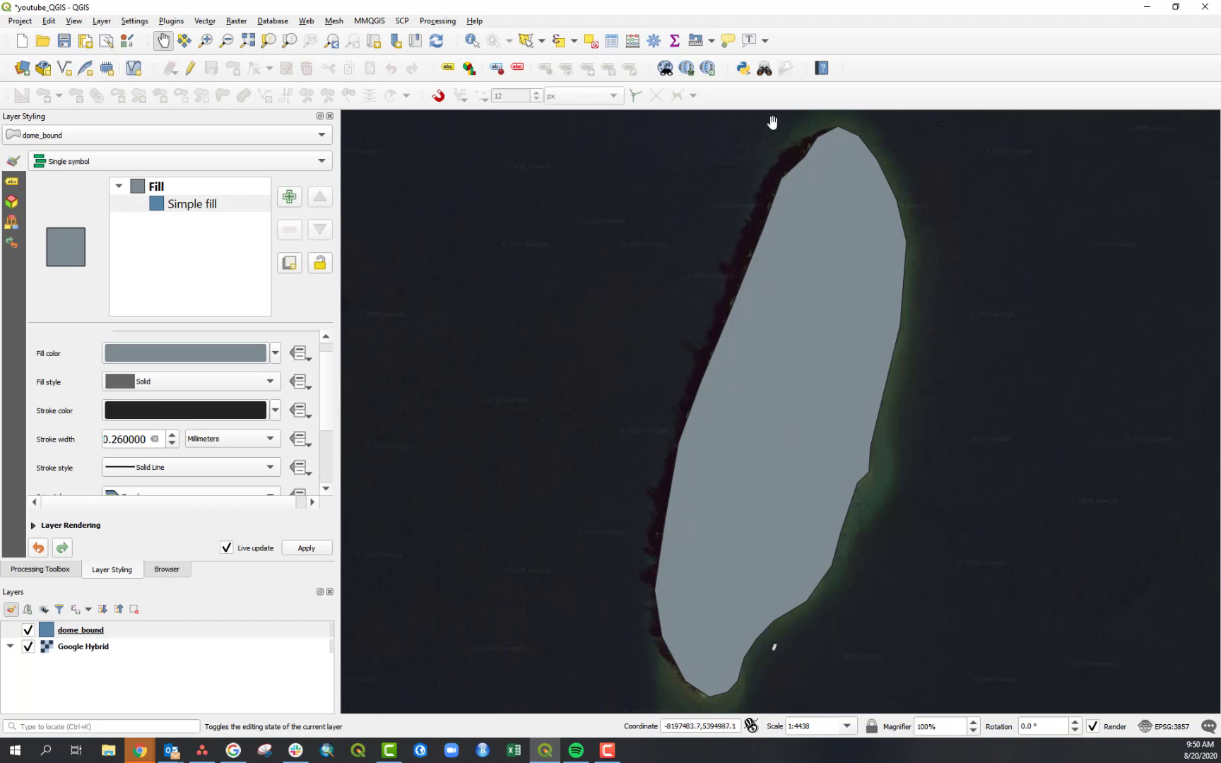
pyautogui.click(275, 353)
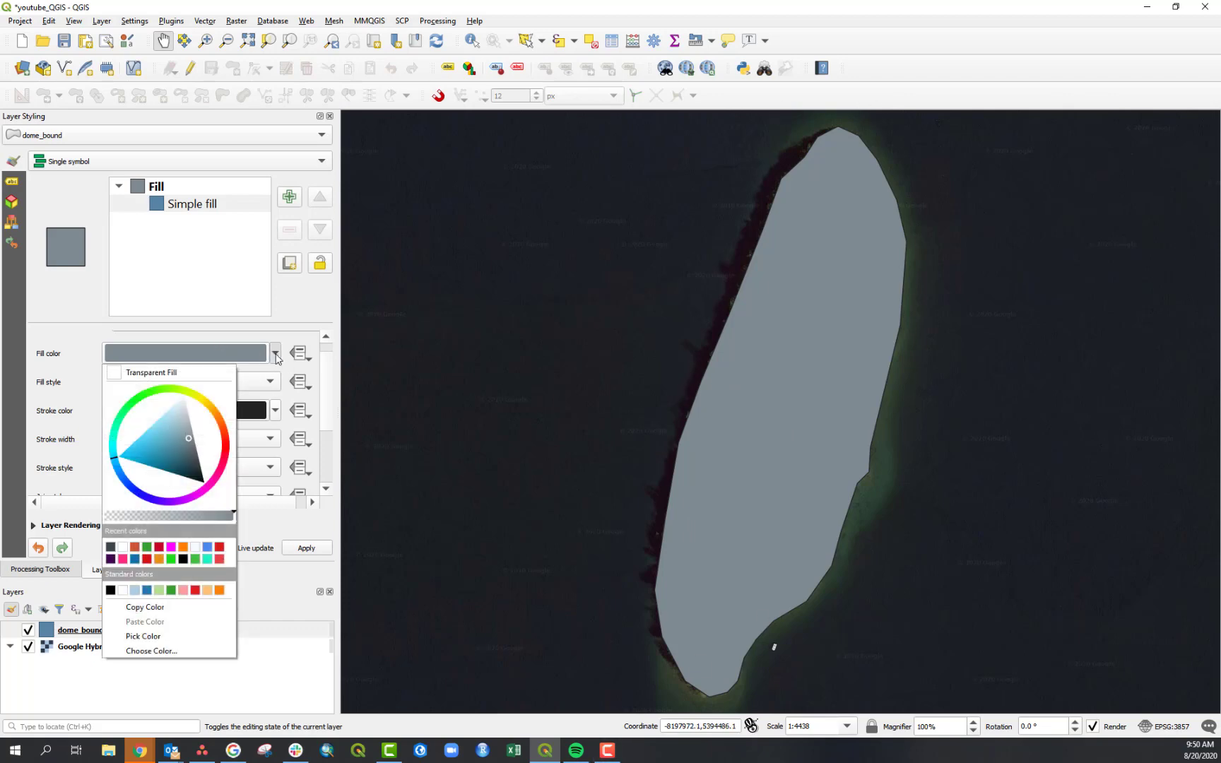
pyautogui.click(134, 375)
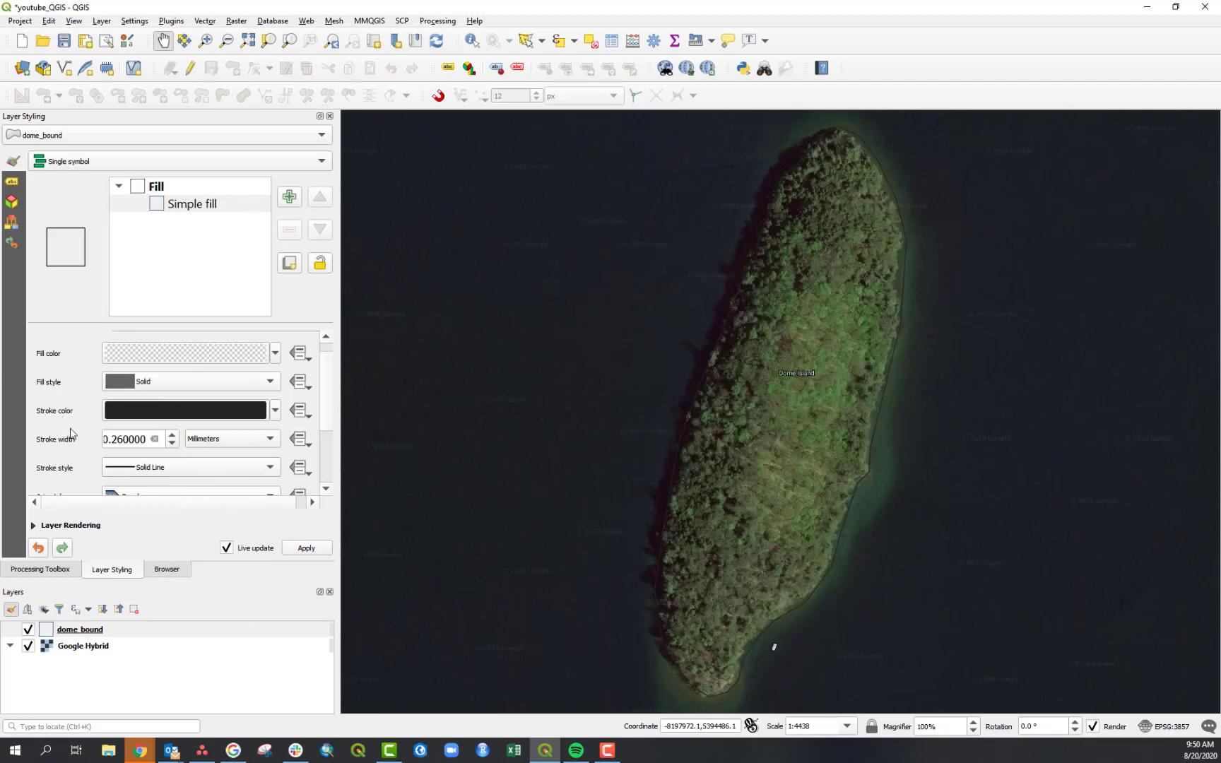
# - Set the dome_bound outline stroke colour to white
pyautogui.click(277, 413)
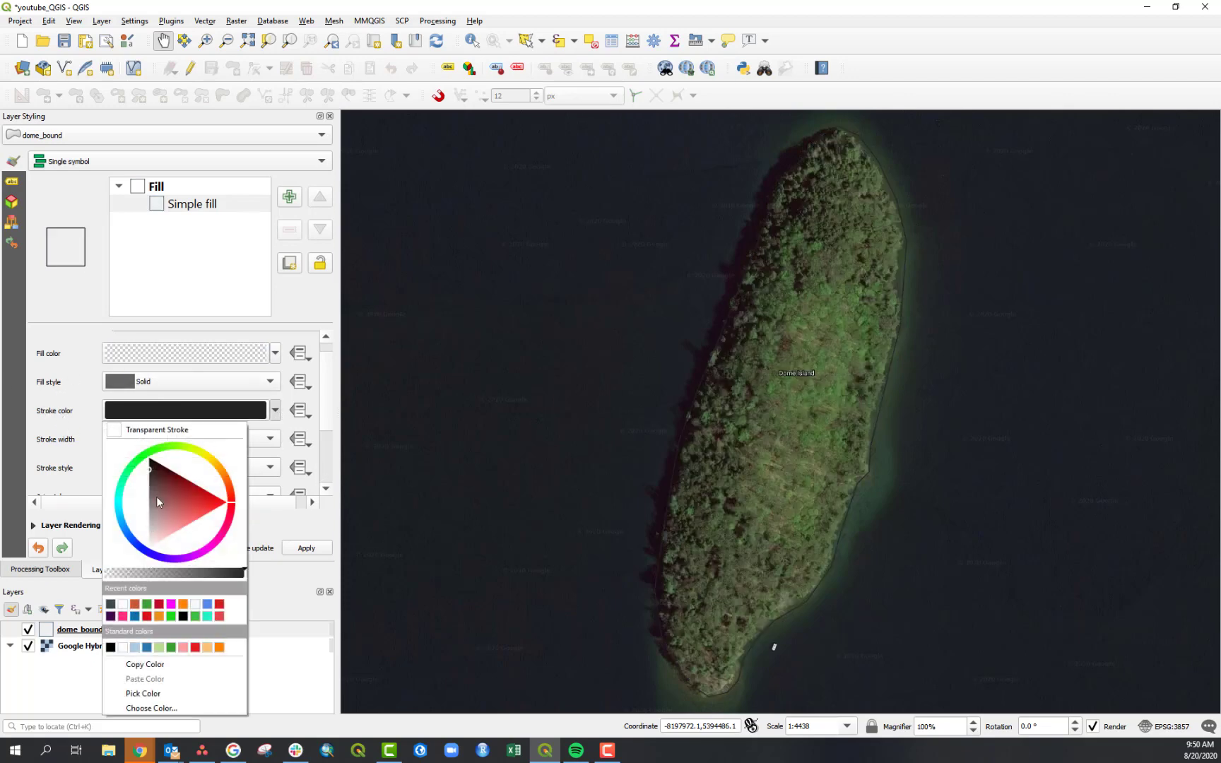
pyautogui.moveTo(169, 494); pyautogui.dragTo(150, 558)
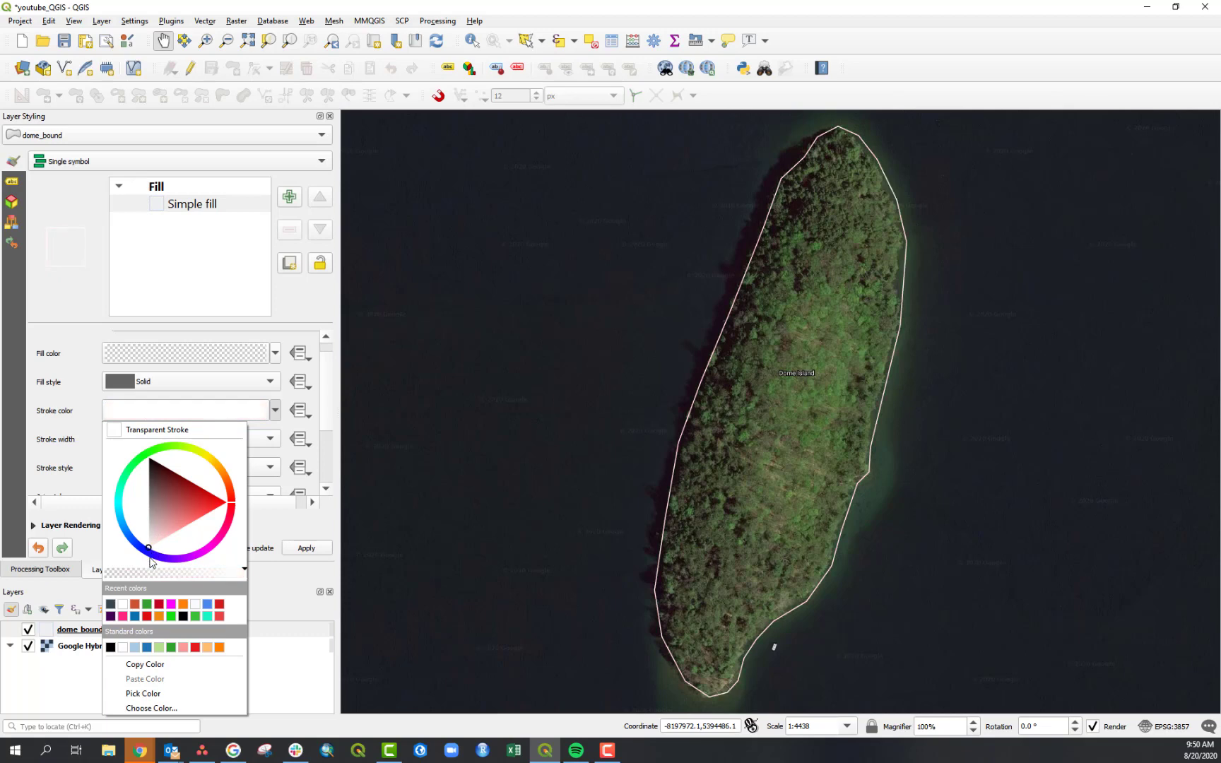
pyautogui.click(56, 439)
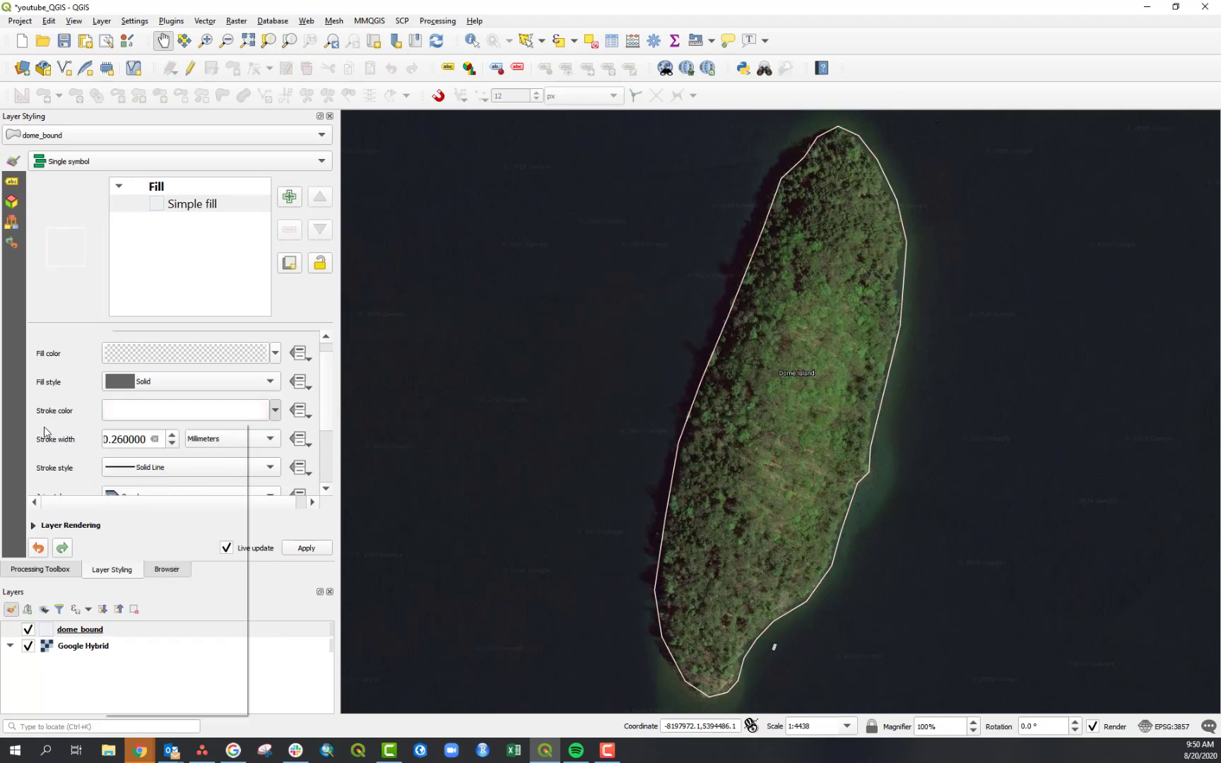
# - Increase the dome_bound outline stroke width to 0.66 mm
pyautogui.click(173, 435)
pyautogui.click(172, 436)
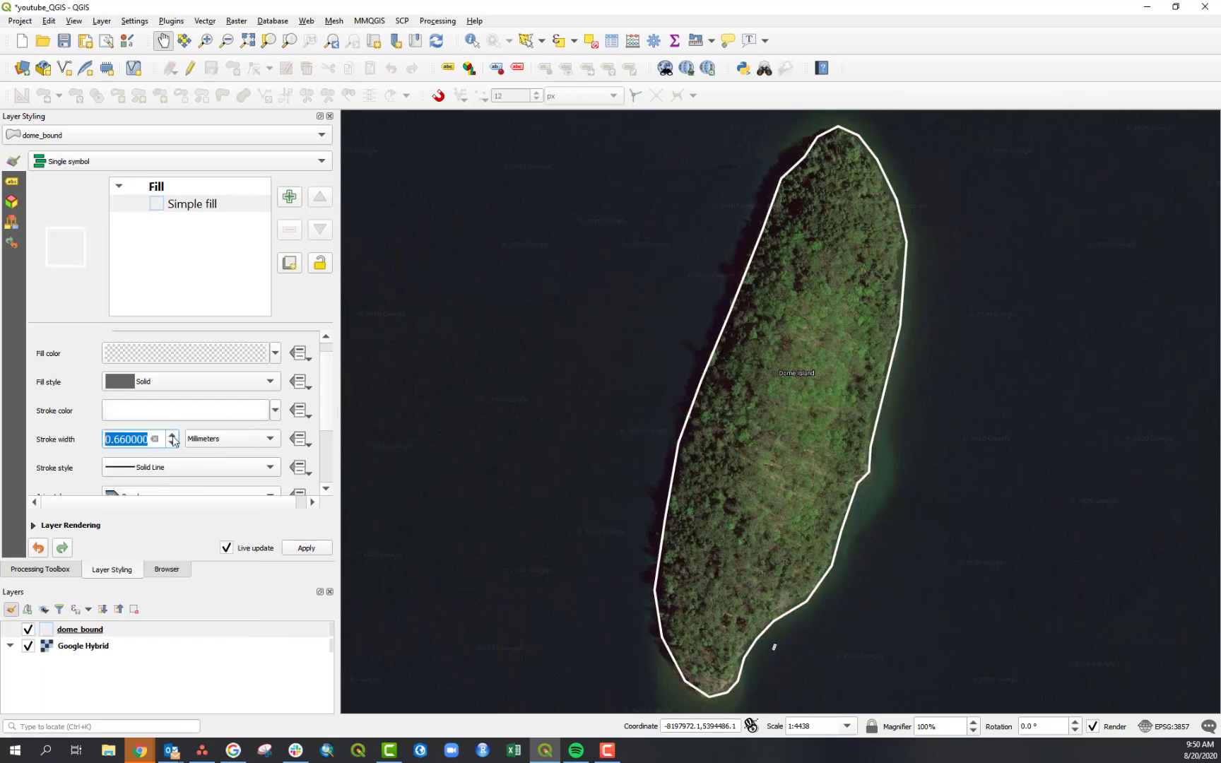
pyautogui.click(55, 422)
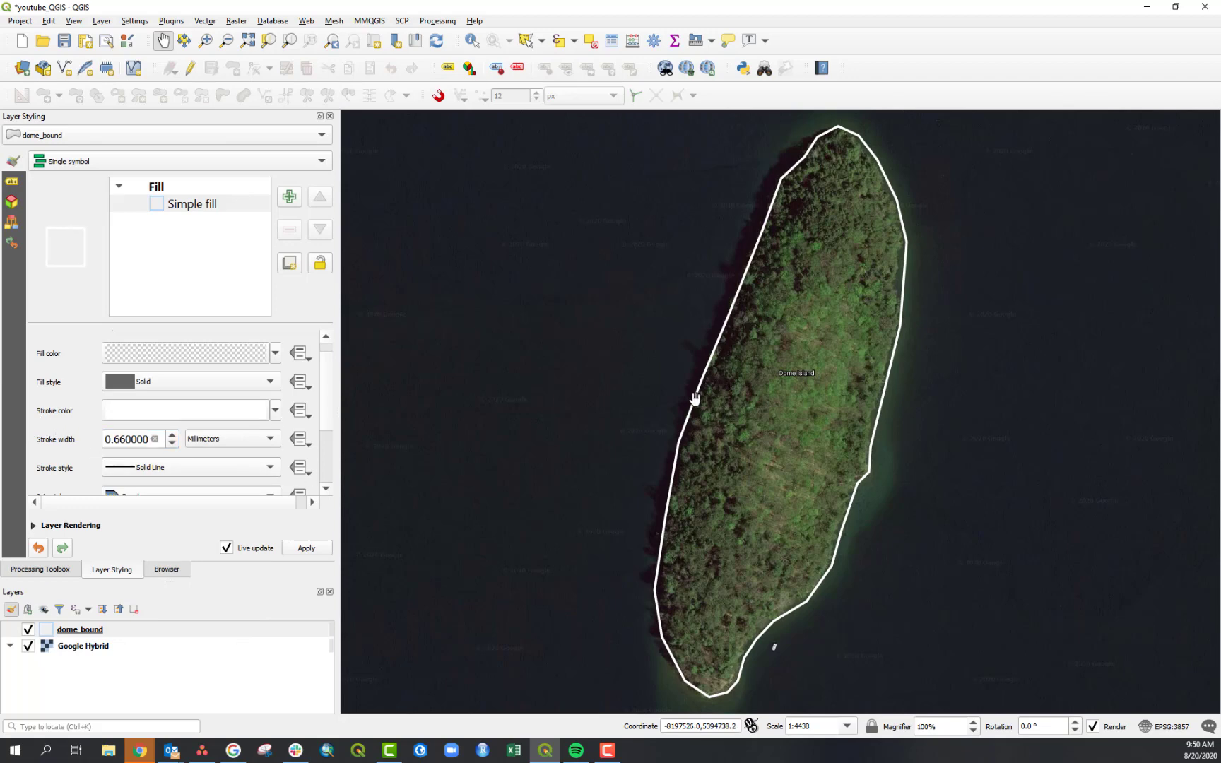
pyautogui.click(275, 412)
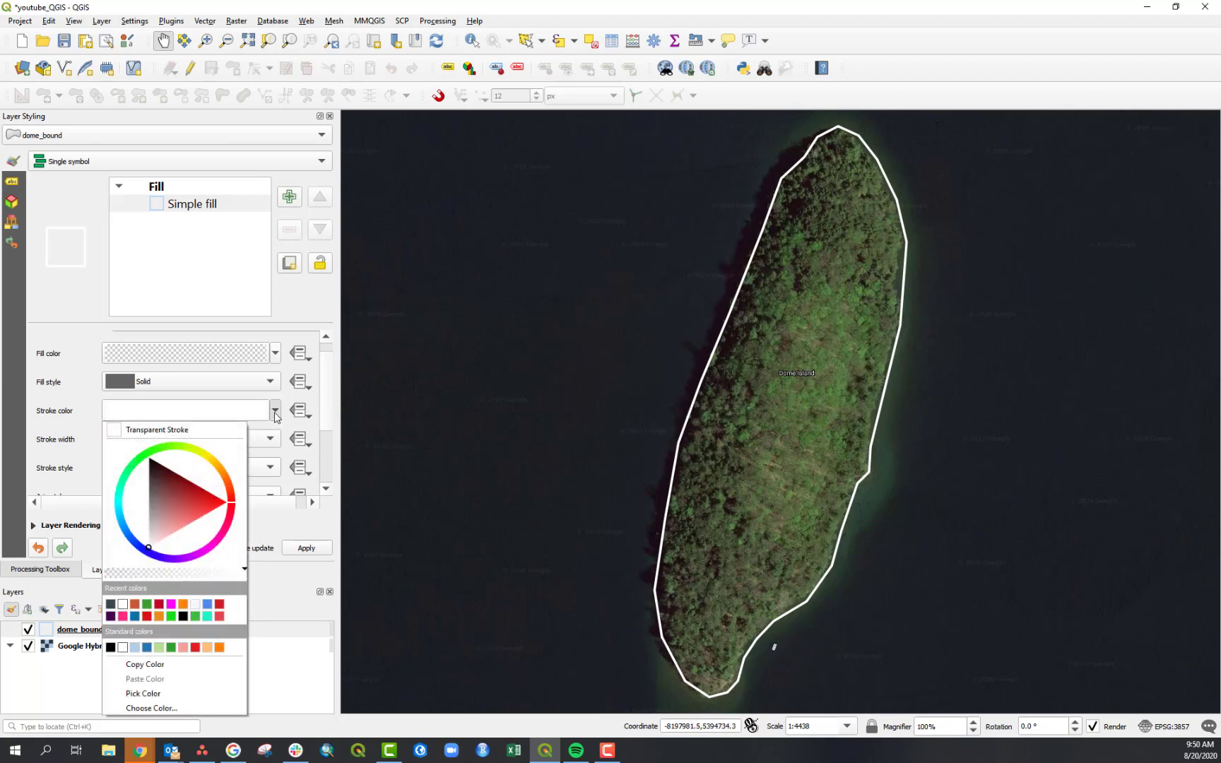
pyautogui.moveTo(245, 576)
pyautogui.mouseDown()
pyautogui.moveTo(124, 579)
pyautogui.moveTo(265, 580)
pyautogui.mouseUp()
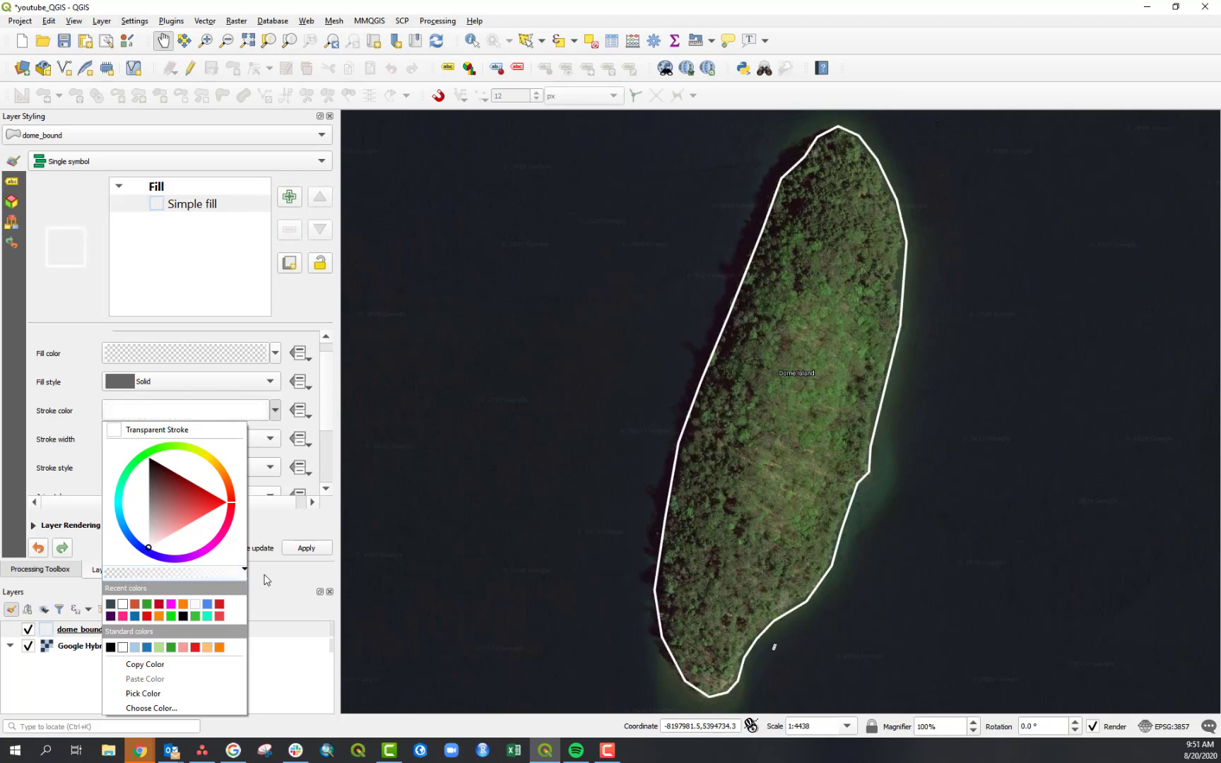
pyautogui.click(66, 415)
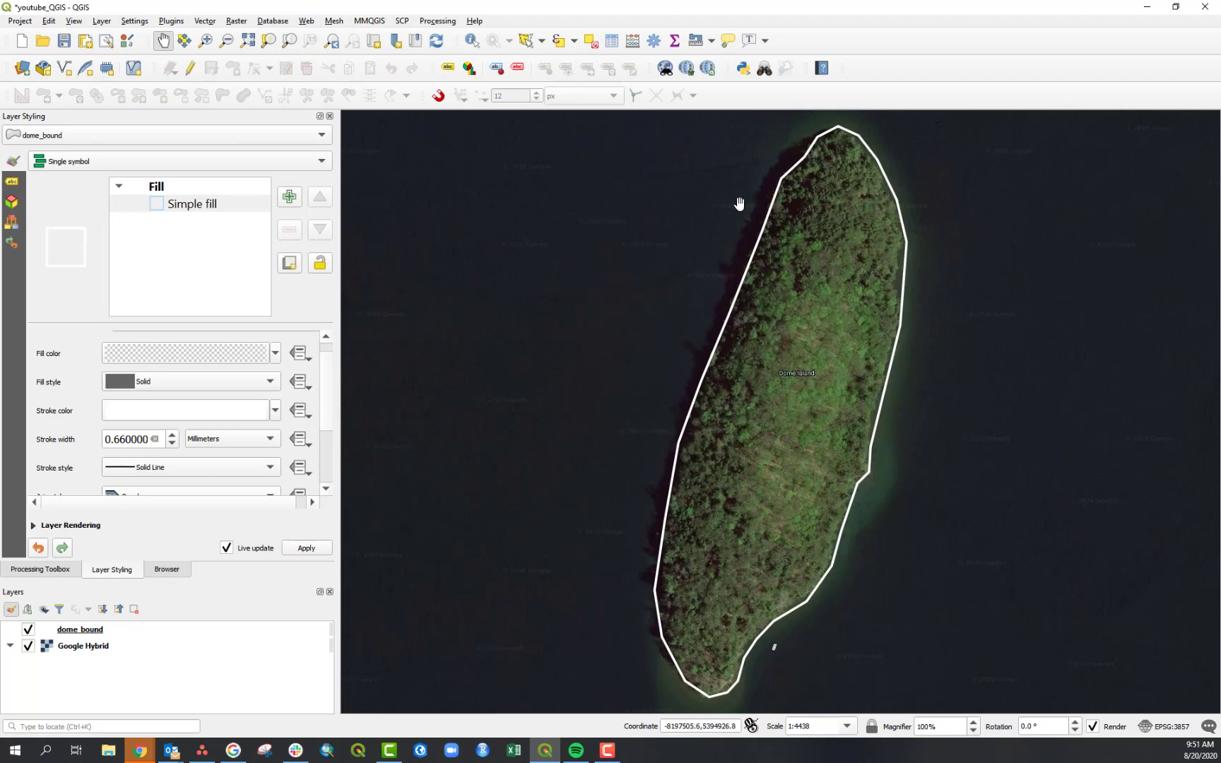
pyautogui.moveTo(850, 537); pyautogui.dragTo(732, 751)
pyautogui.moveTo(636, 537); pyautogui.dragTo(714, 344)
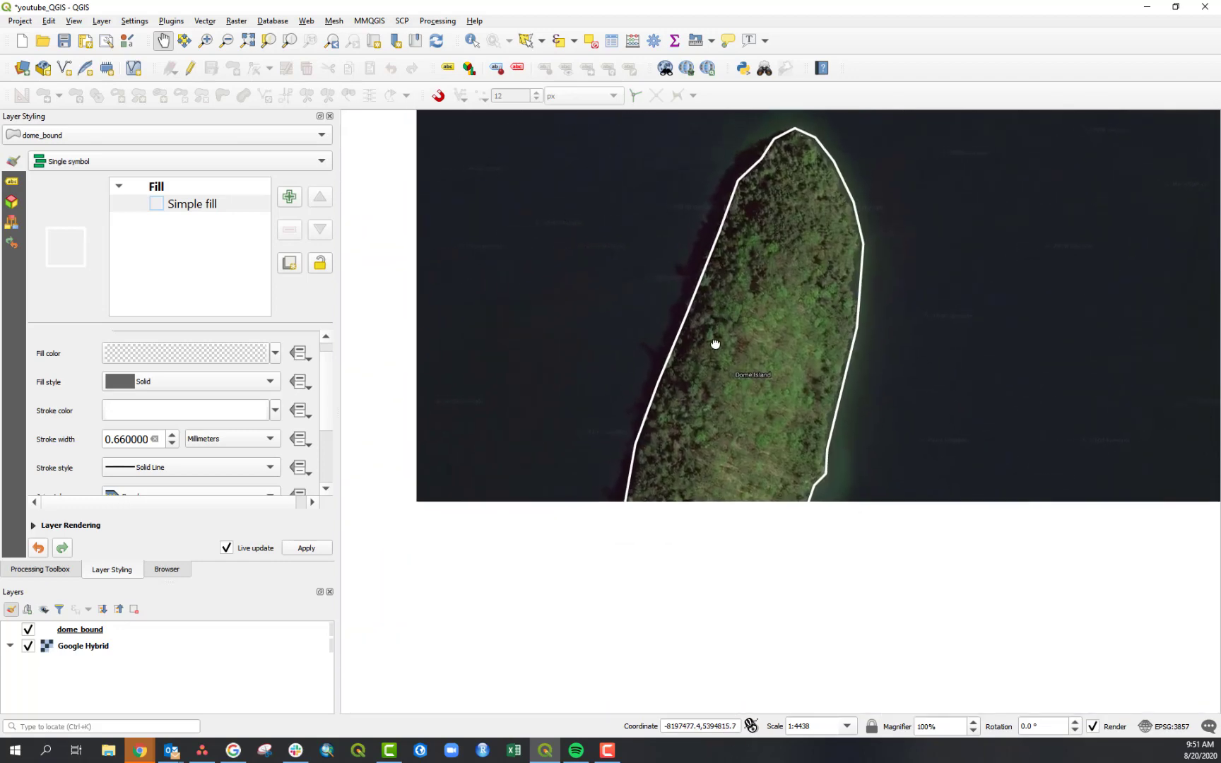
pyautogui.moveTo(747, 530); pyautogui.dragTo(743, 516)
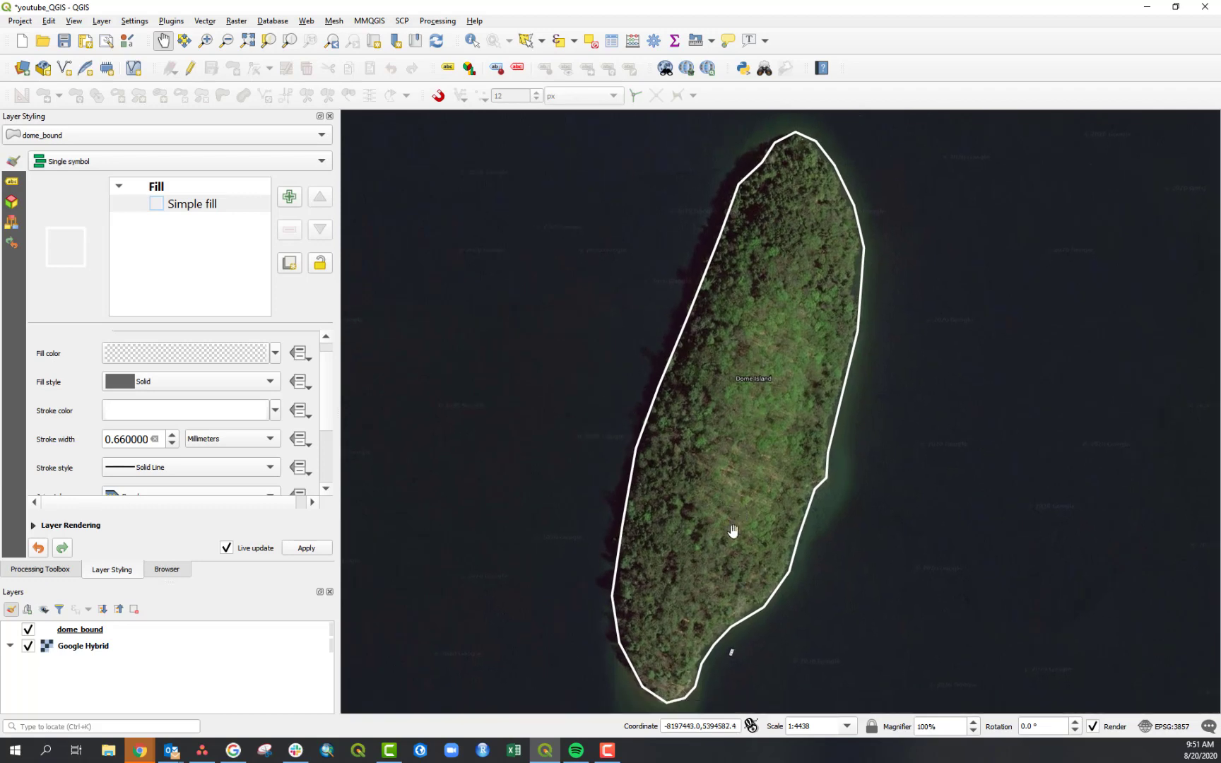
# - Select dome_trees.shp in the project's dome_data_2020 folder in the Browser and open the Data Source Manager
pyautogui.click(177, 571)
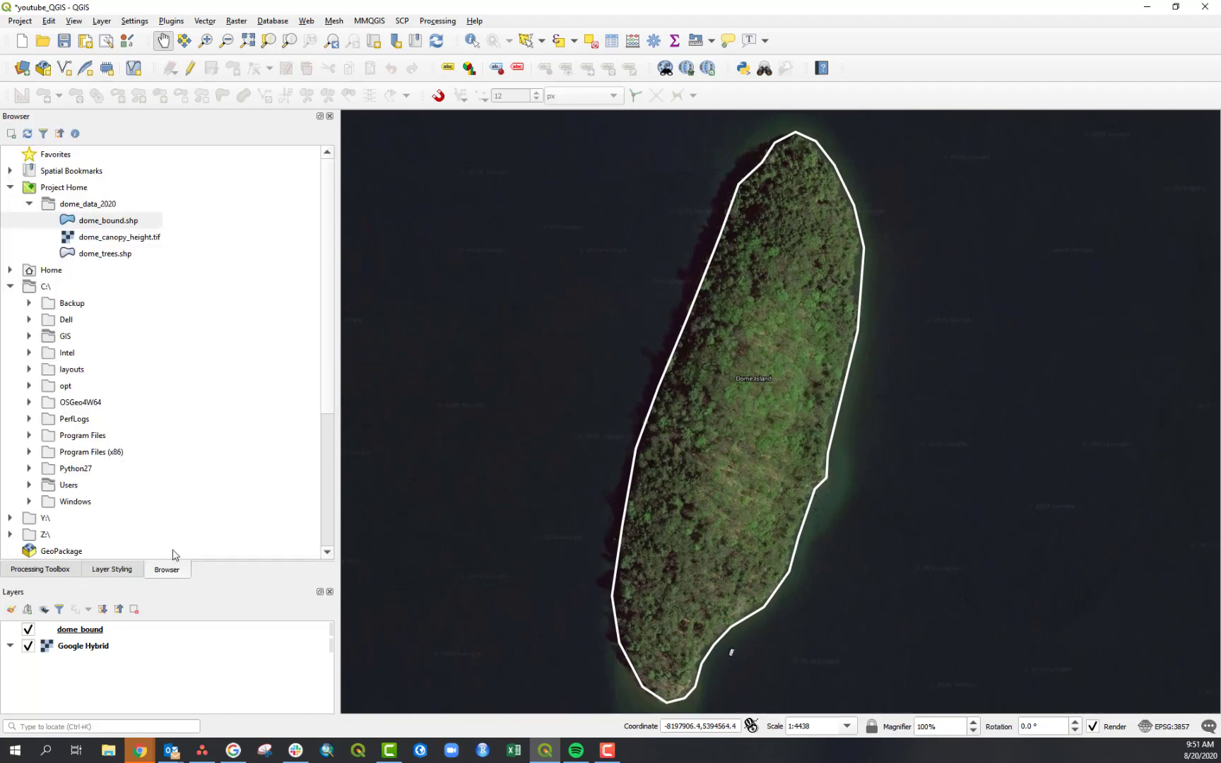
pyautogui.click(99, 255)
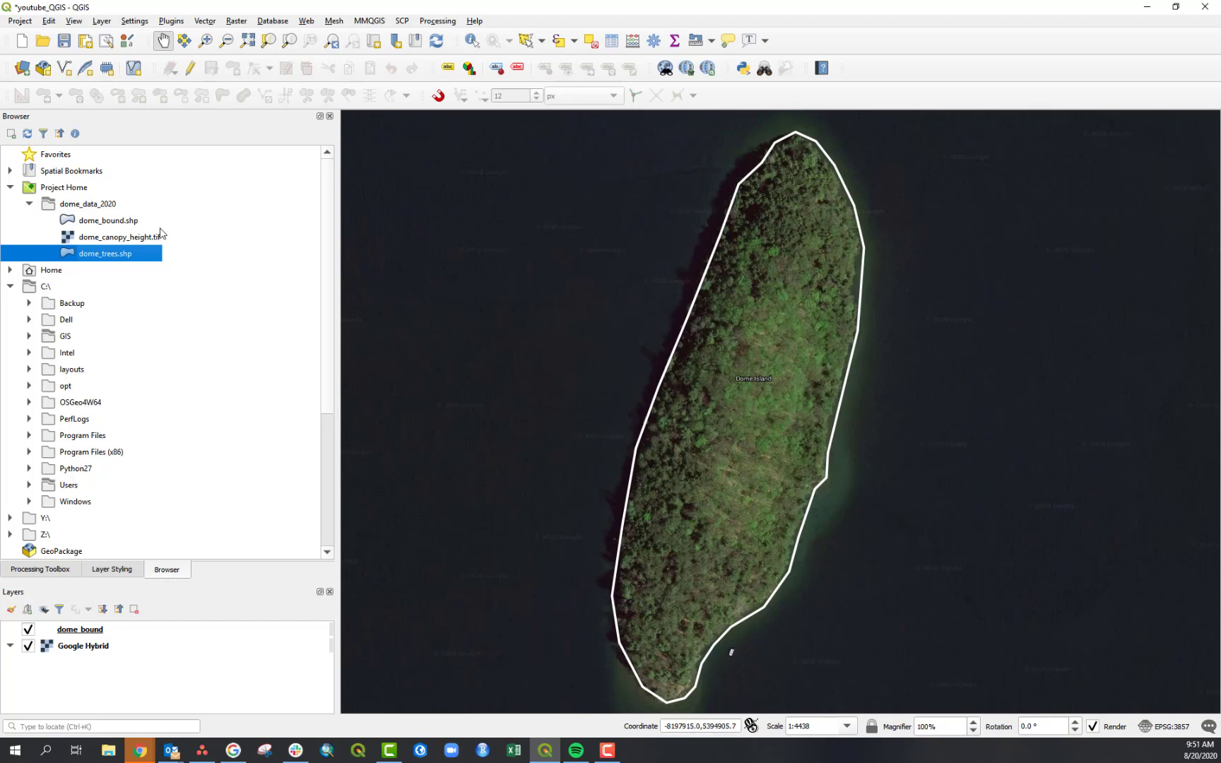
pyautogui.click(101, 22)
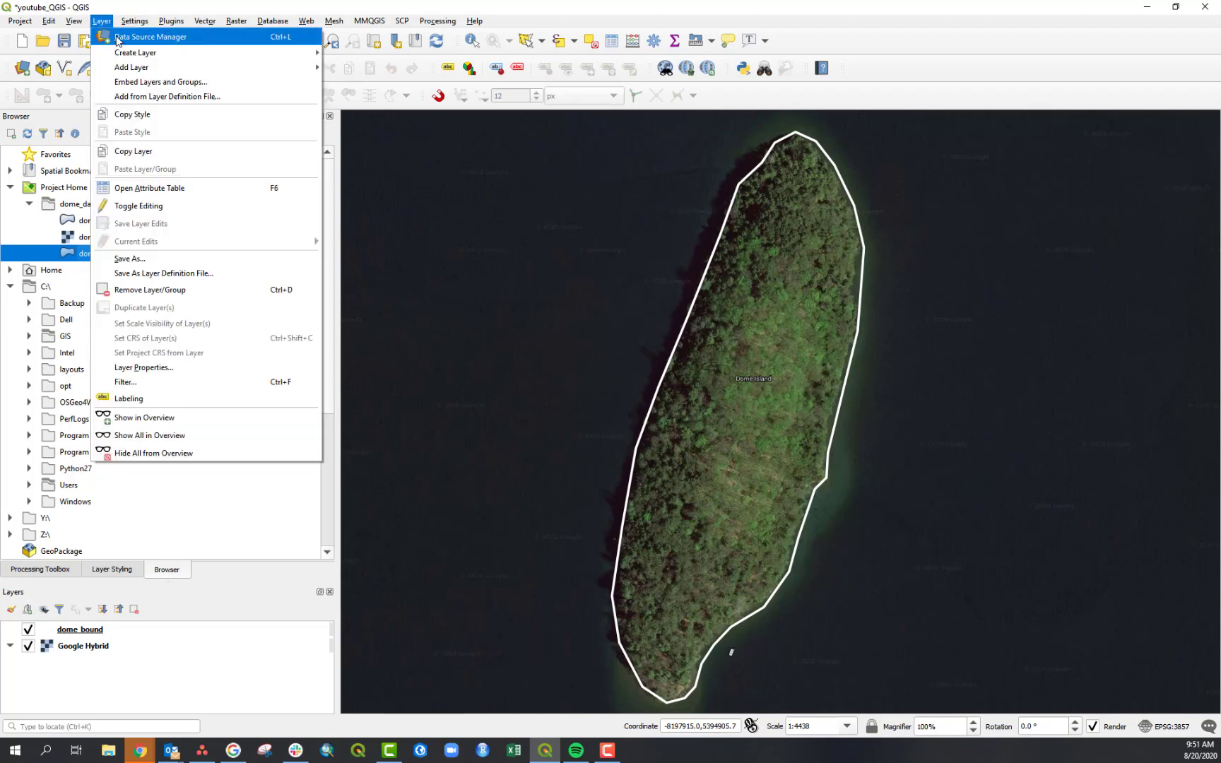
pyautogui.click(151, 37)
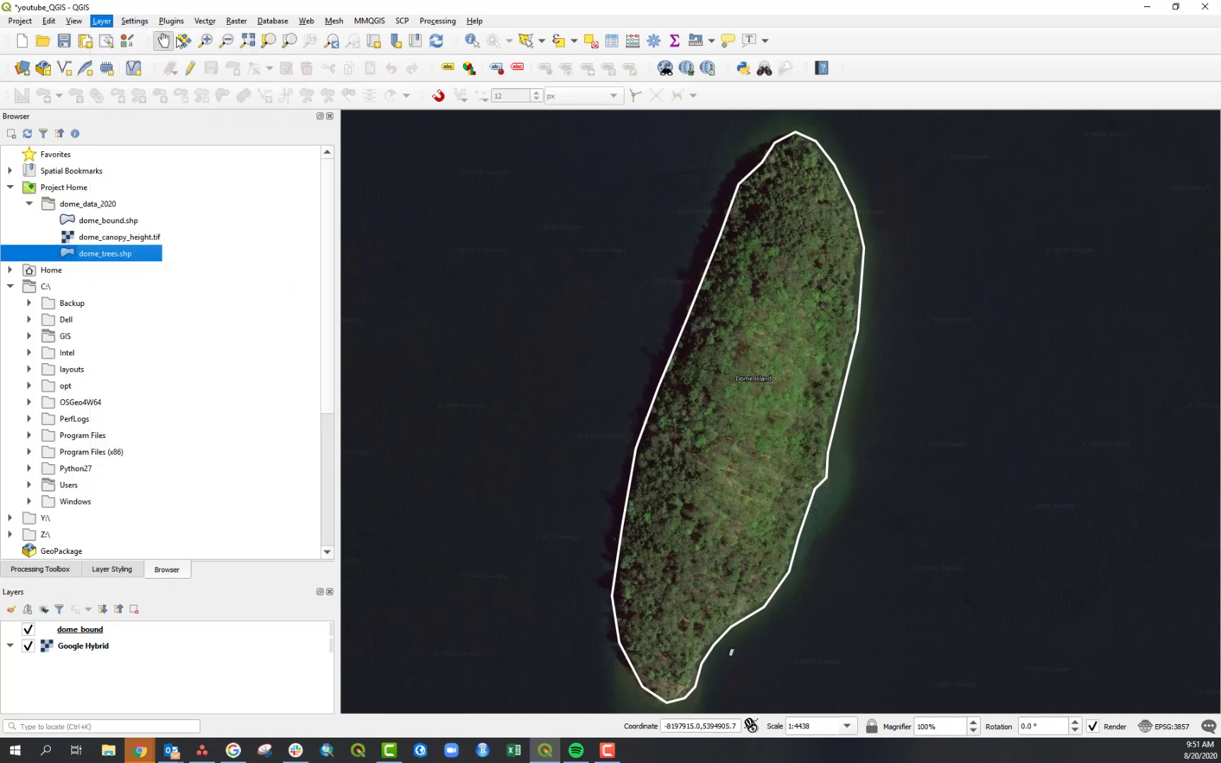
pyautogui.moveTo(526, 138); pyautogui.dragTo(302, 113)
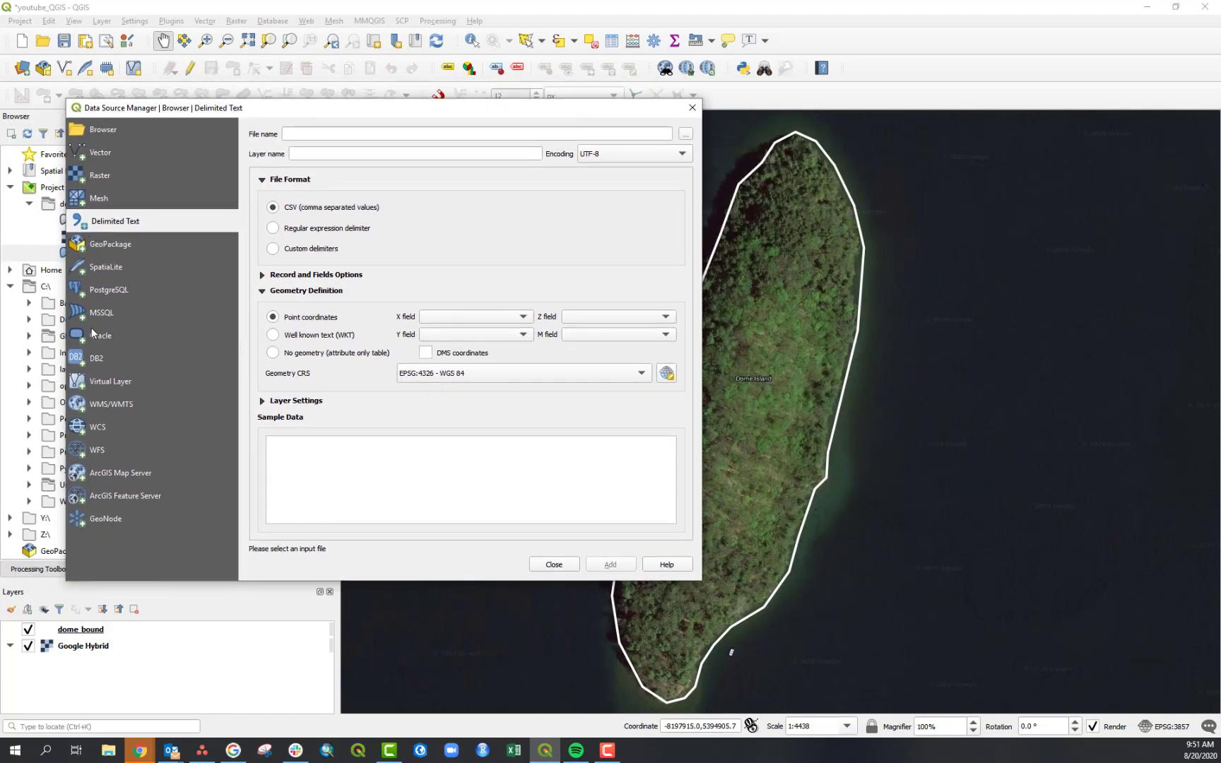
# - Examine the Vector, Raster and Delimited Text source pages of the Data Source Manager
pyautogui.click(106, 152)
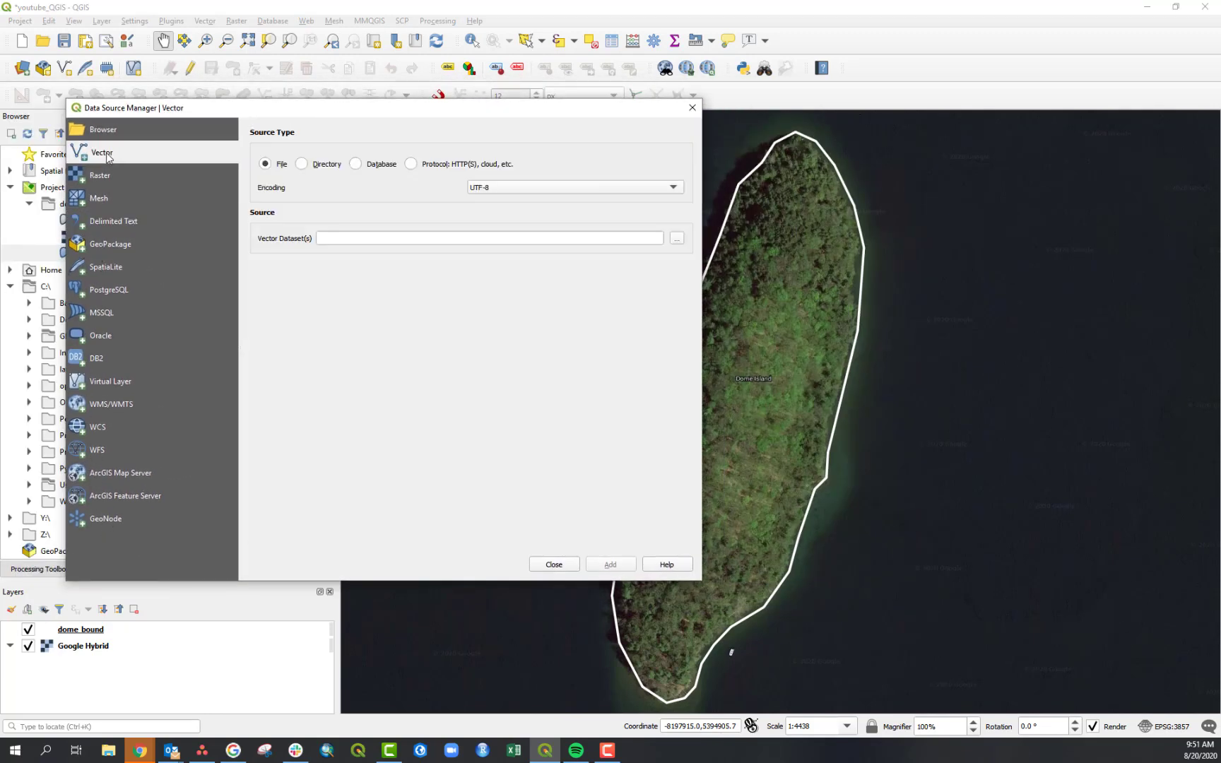
pyautogui.moveTo(156, 113); pyautogui.dragTo(308, 114)
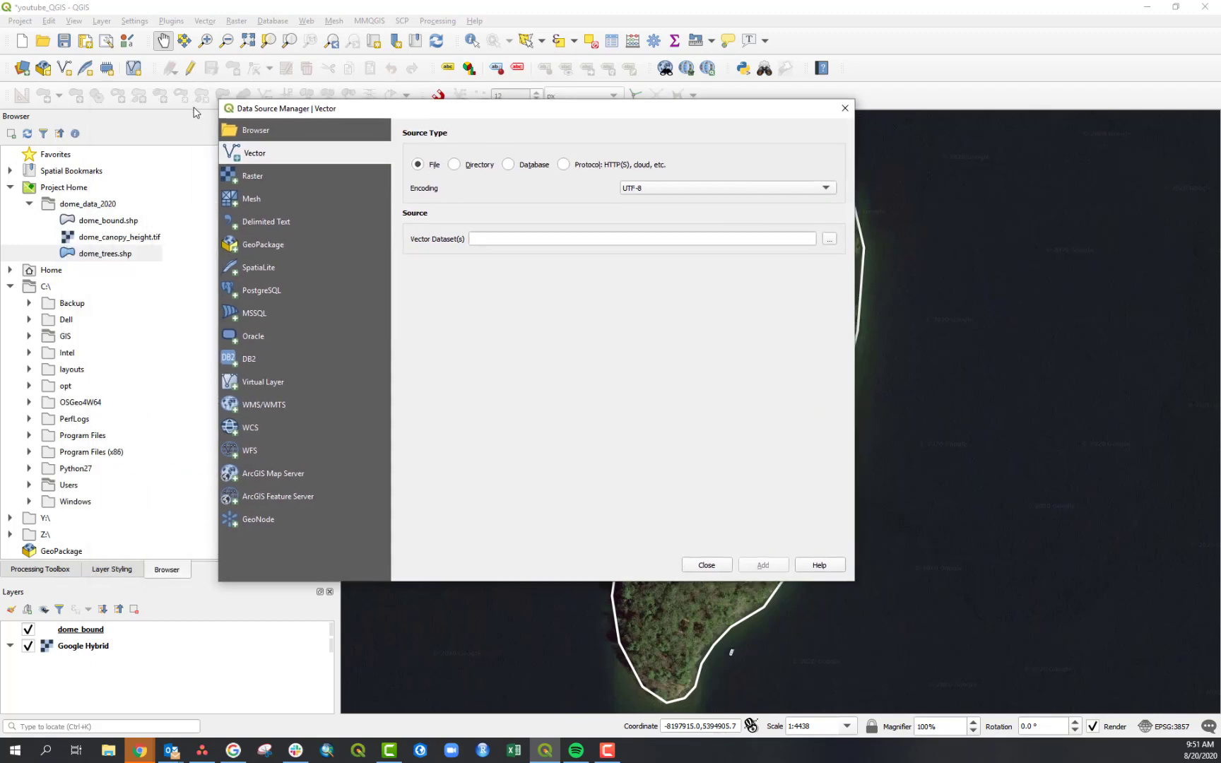
pyautogui.click(261, 181)
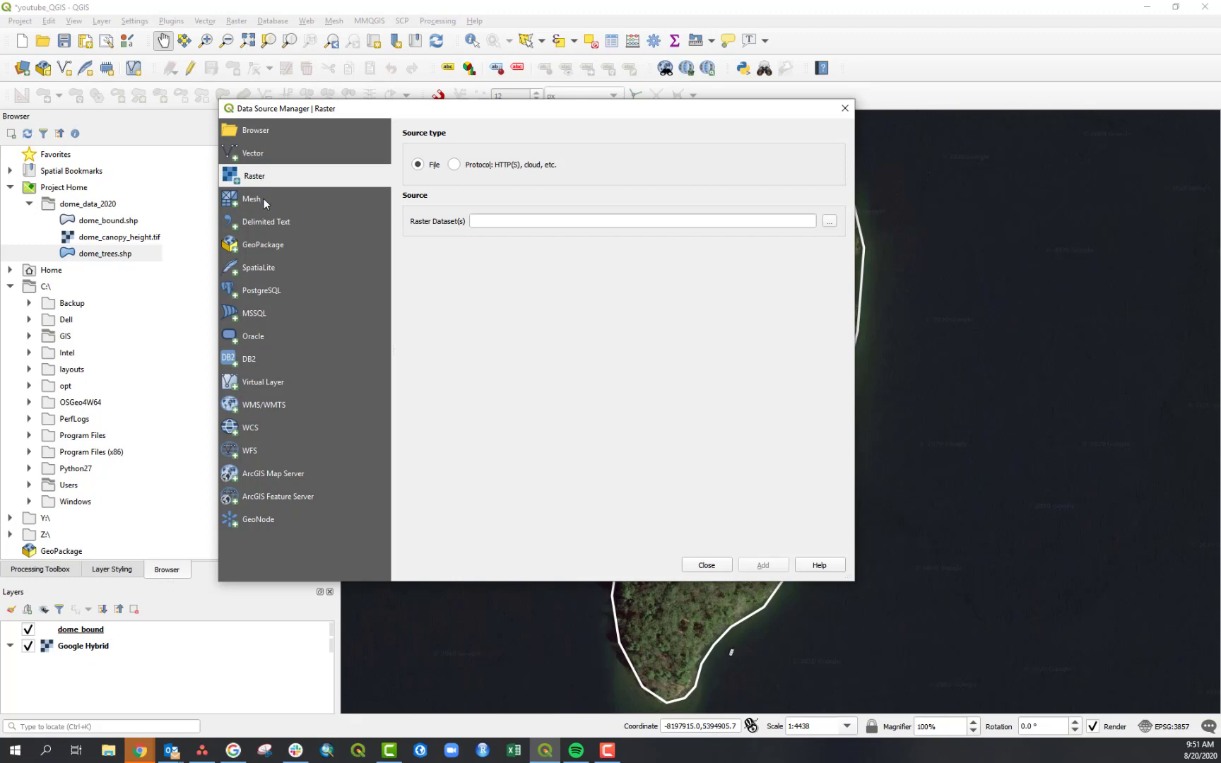
pyautogui.click(274, 223)
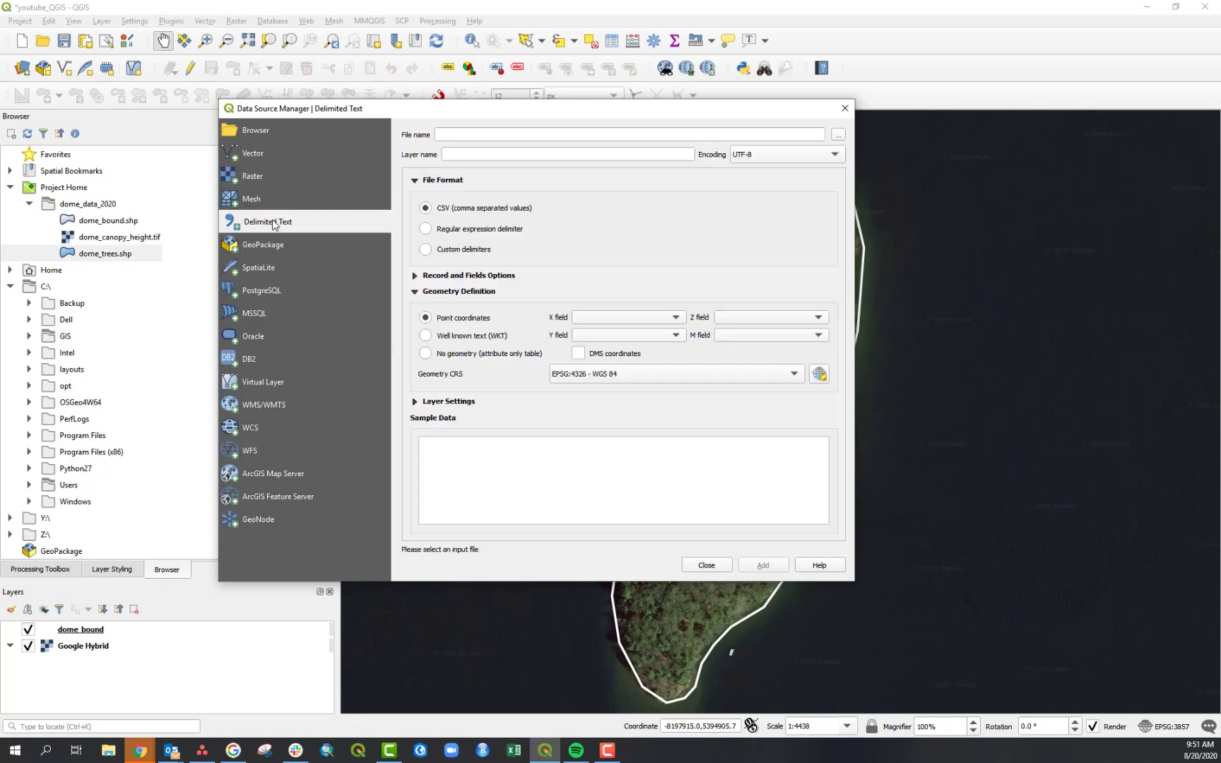
pyautogui.click(263, 178)
pyautogui.click(263, 157)
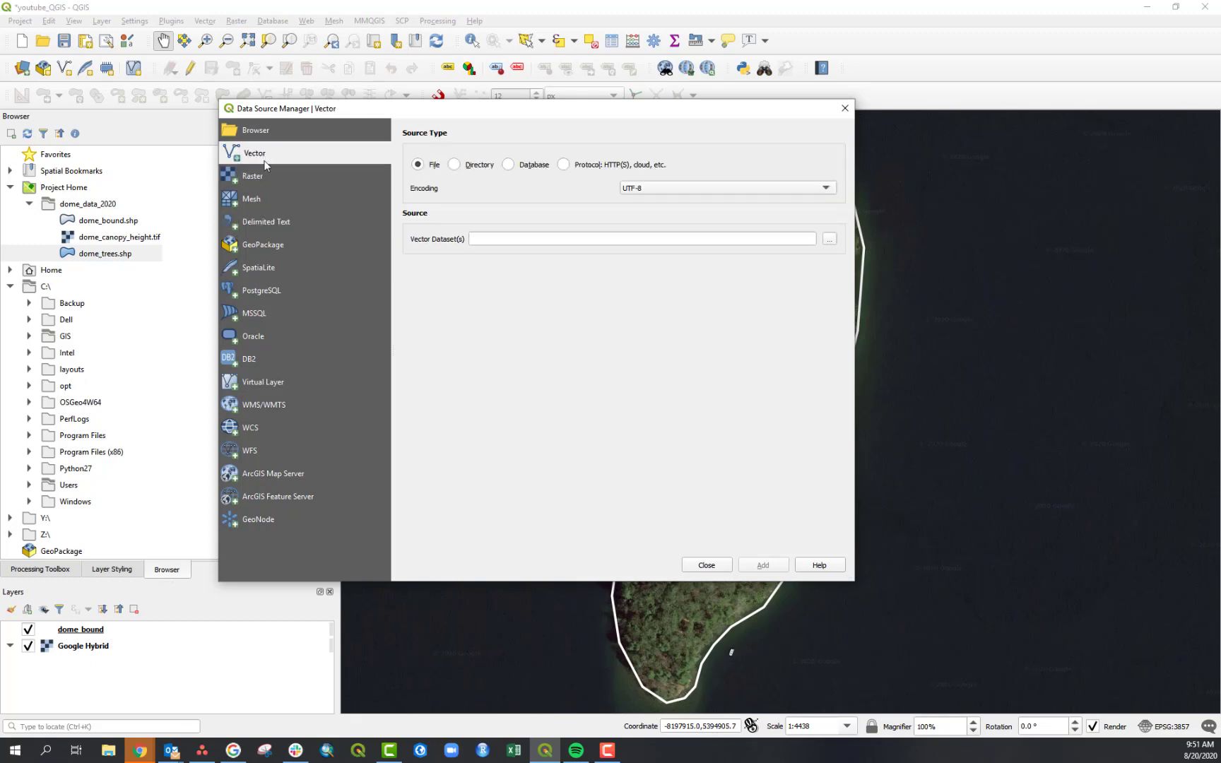
pyautogui.click(267, 177)
pyautogui.click(268, 225)
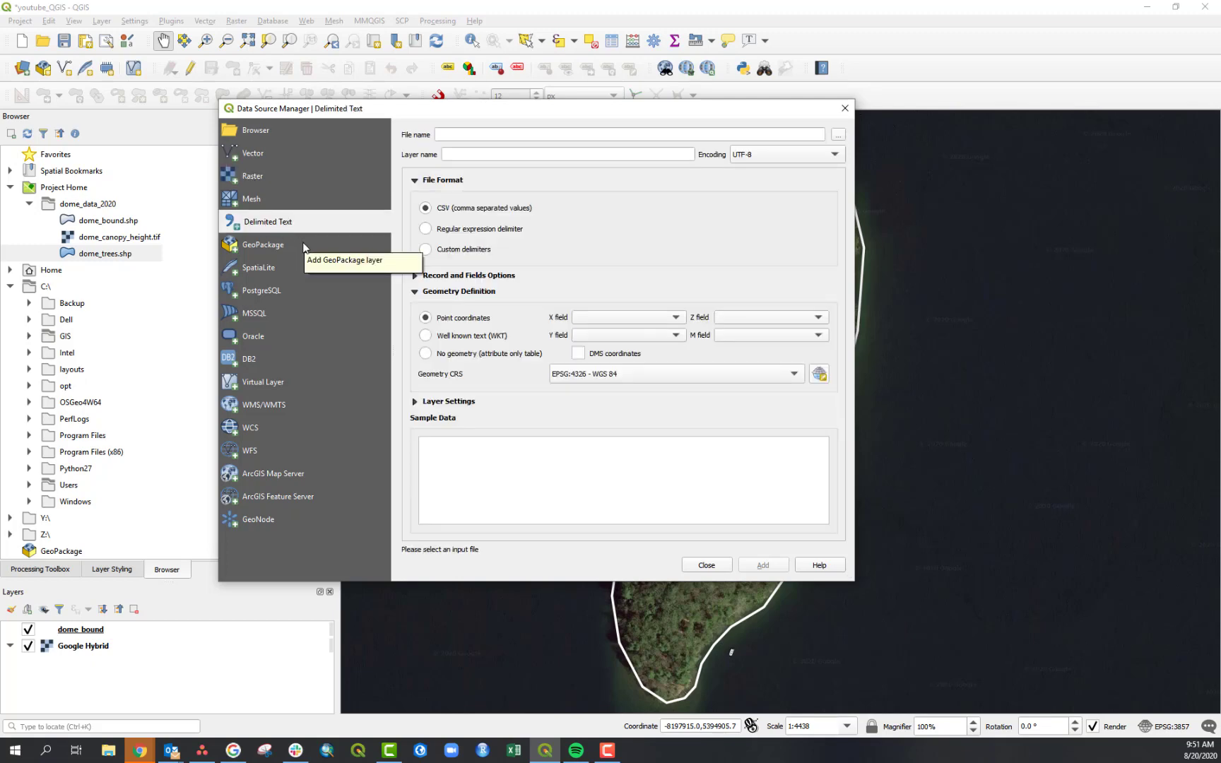
pyautogui.click(253, 177)
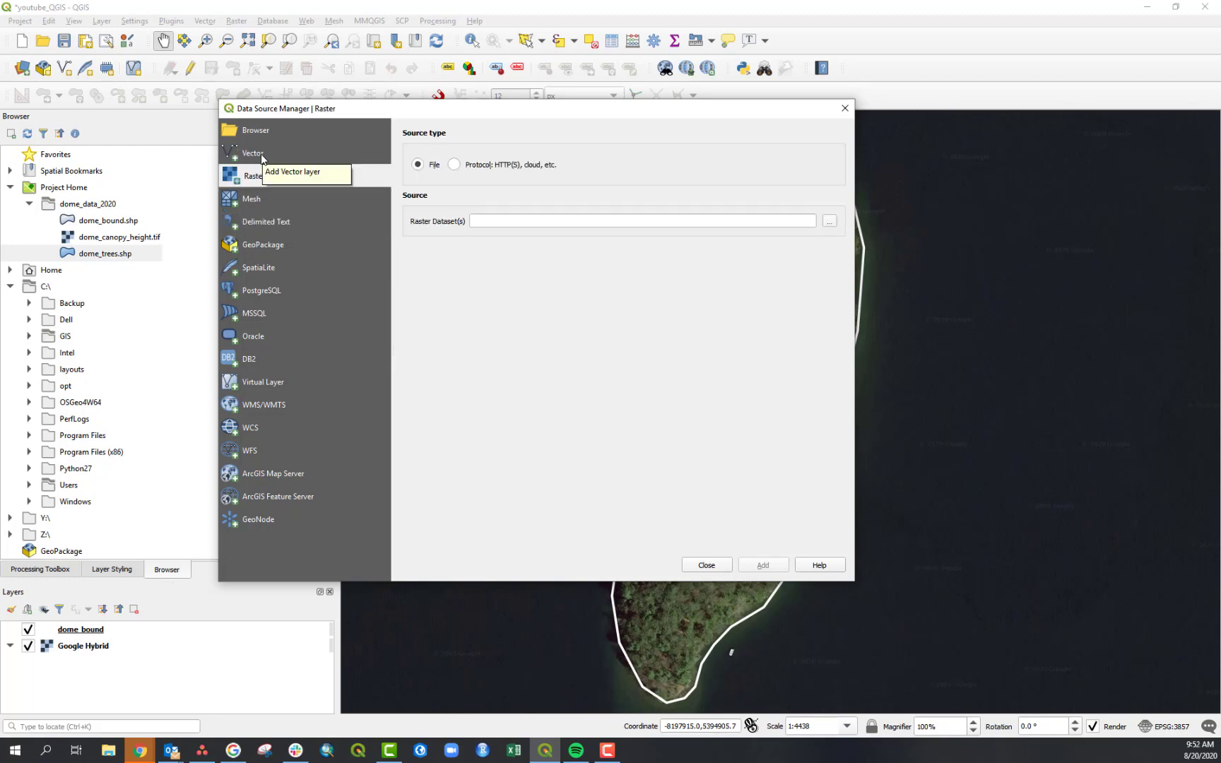
pyautogui.click(257, 154)
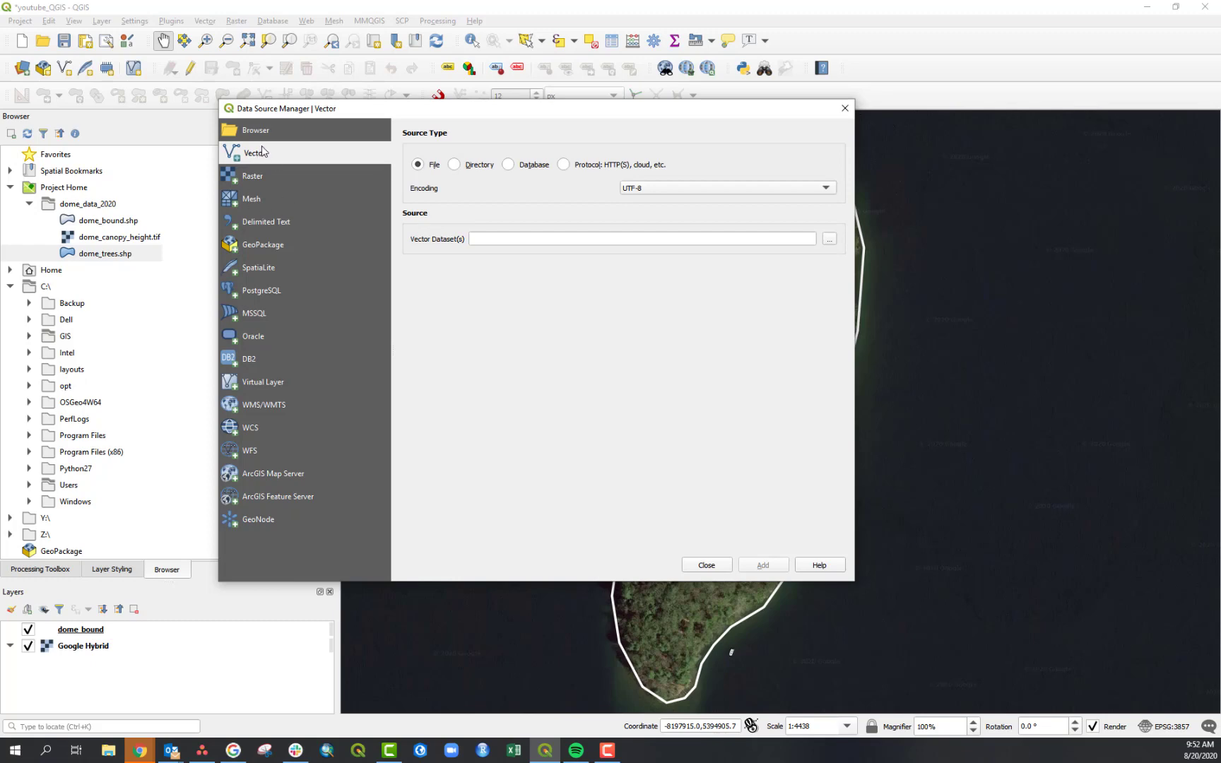
pyautogui.click(274, 178)
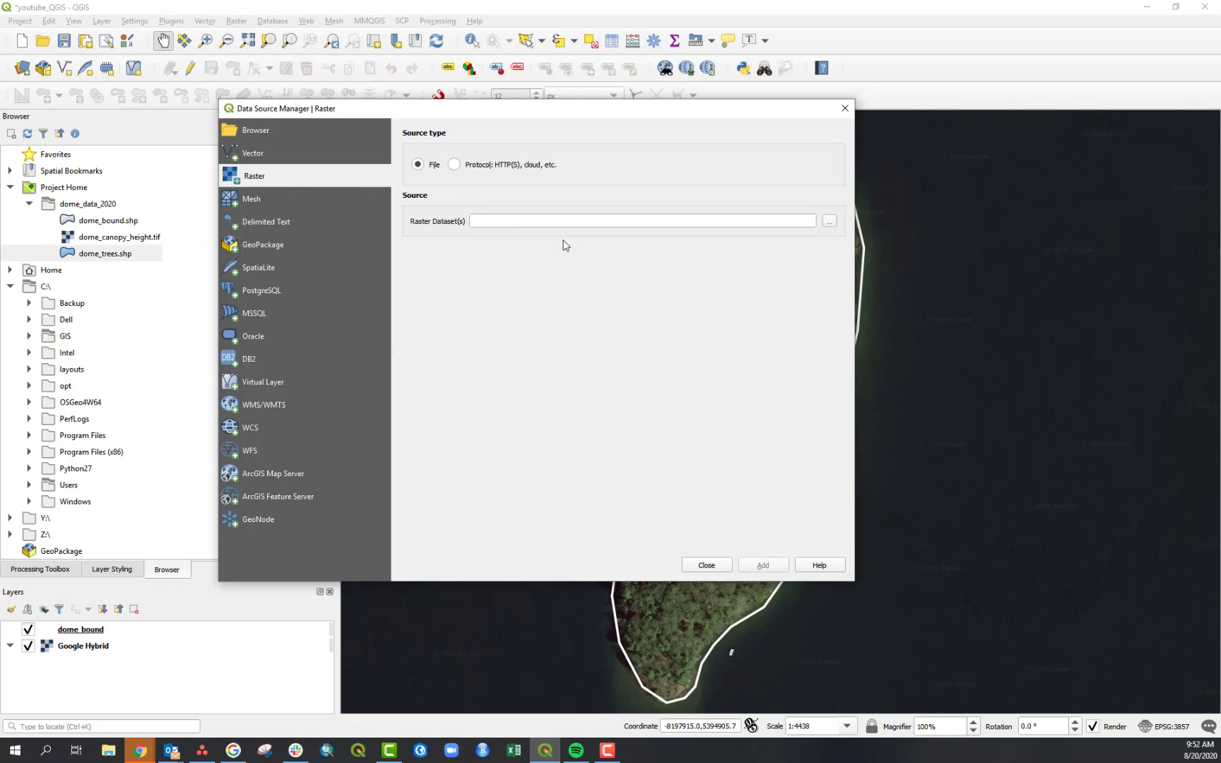
pyautogui.click(298, 157)
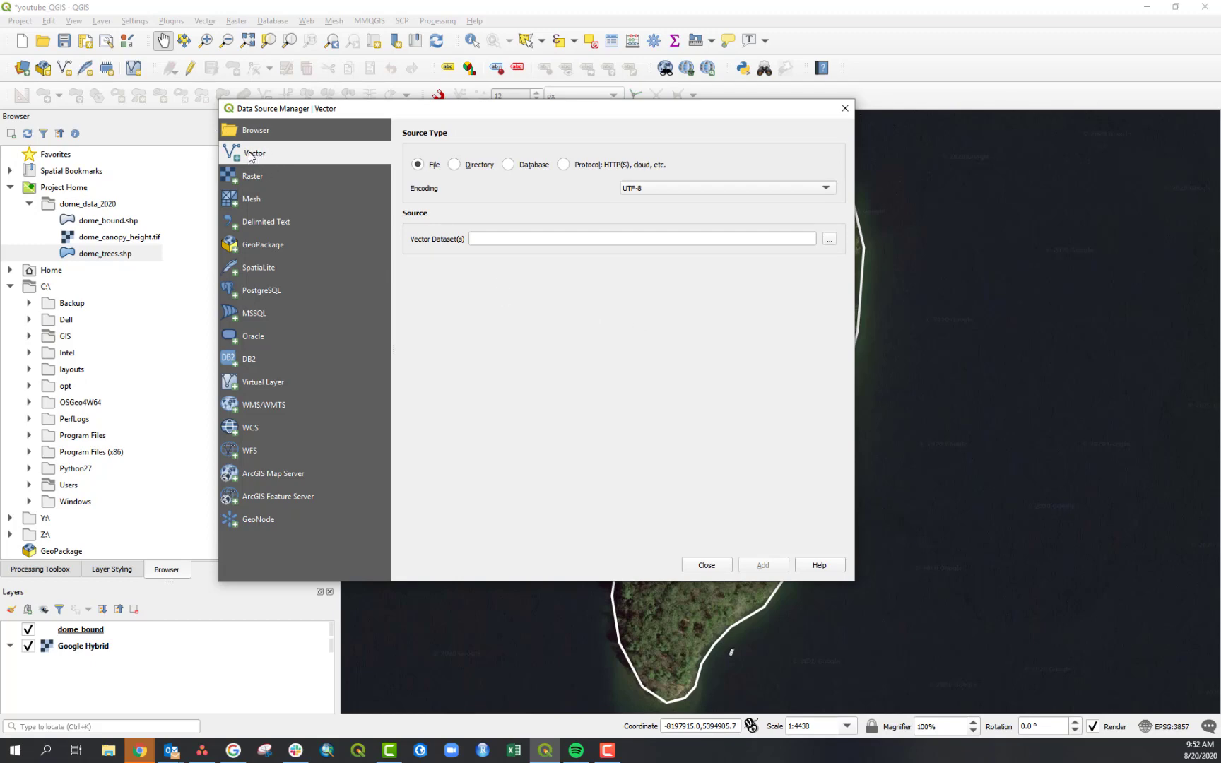
# - Browse for a vector dataset and navigate to the Desktop's GIS > dome_data_2020 folder
pyautogui.click(830, 243)
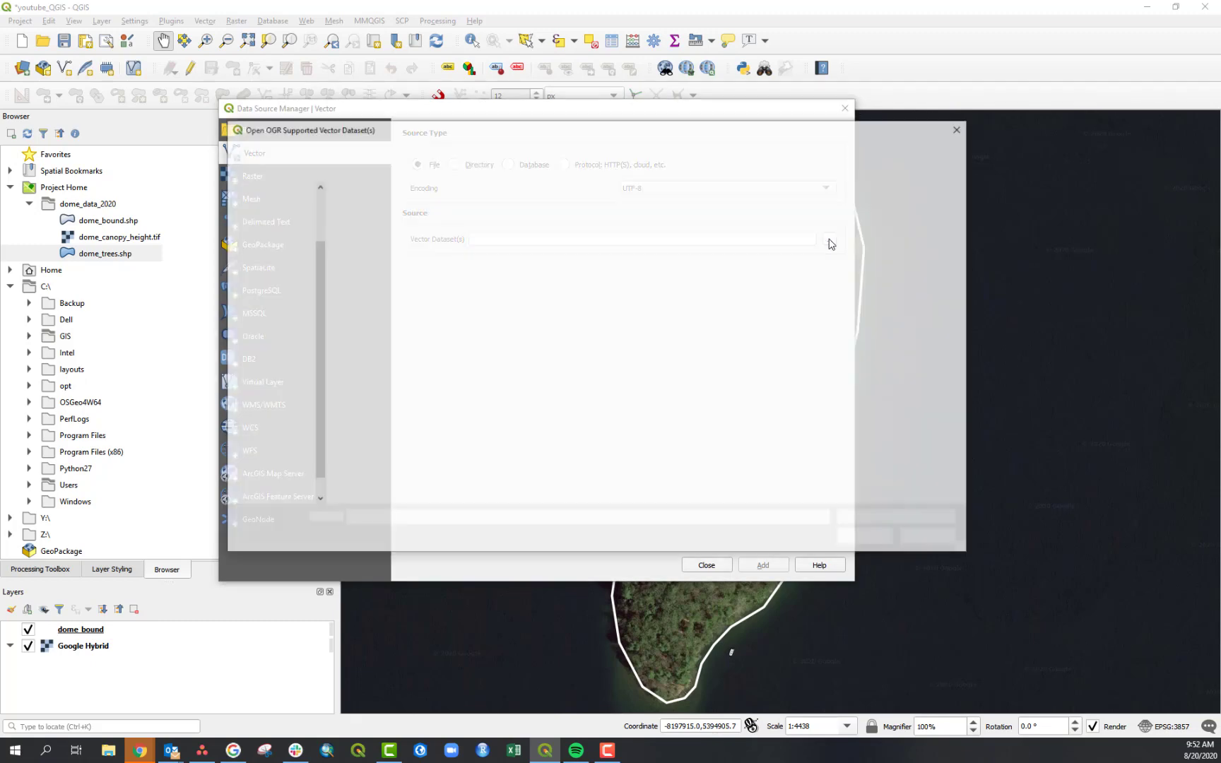
pyautogui.moveTo(595, 171); pyautogui.dragTo(653, 219)
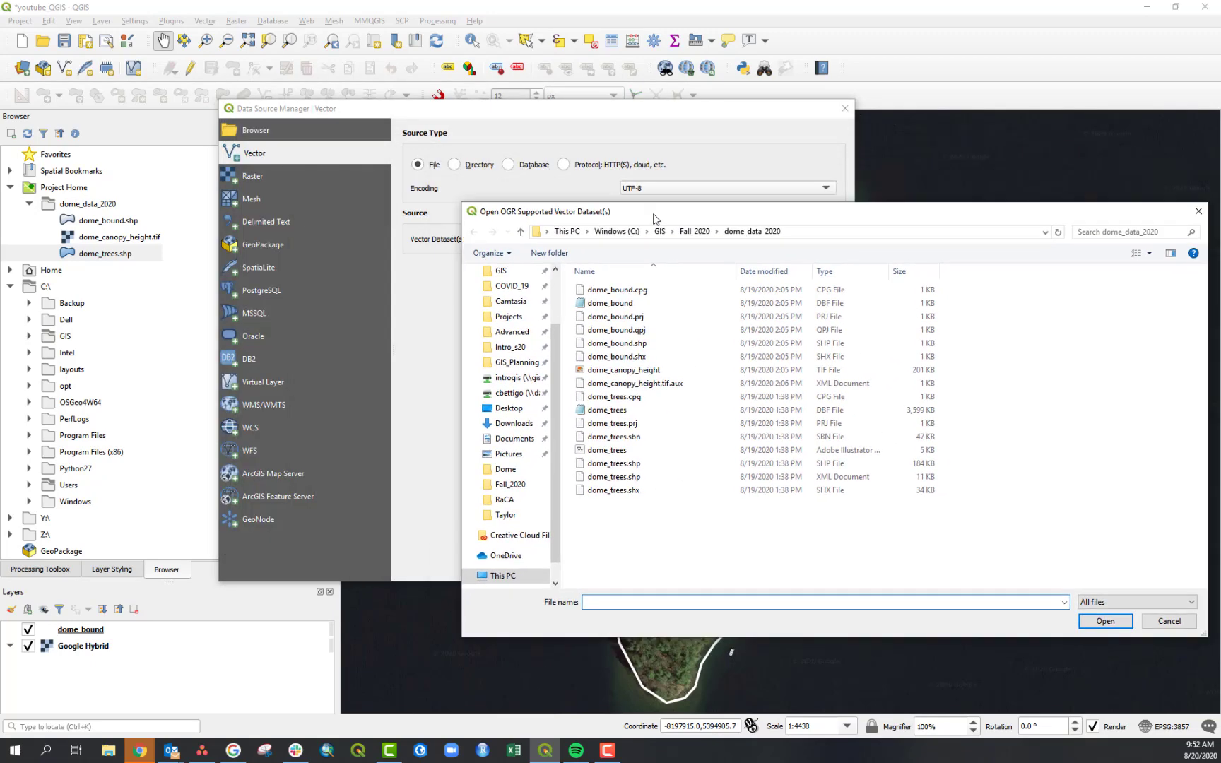
pyautogui.click(512, 410)
pyautogui.click(748, 326)
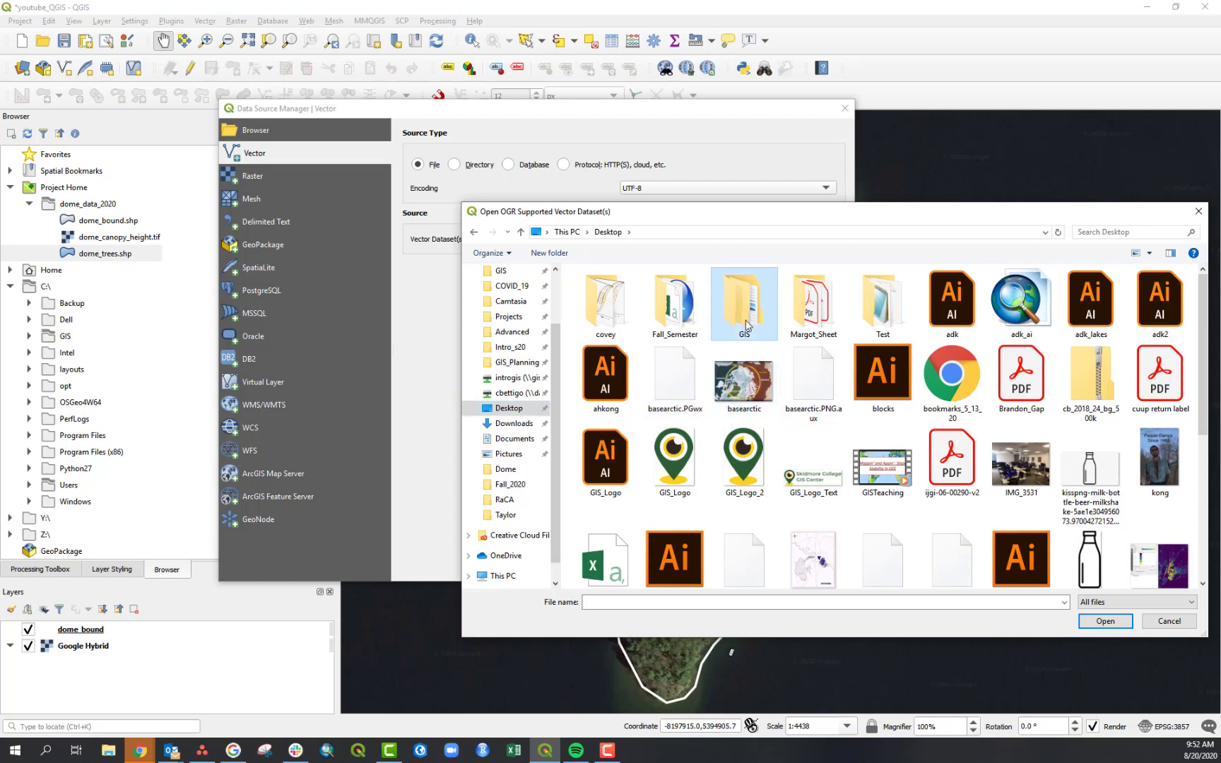
pyautogui.doubleClick(744, 321)
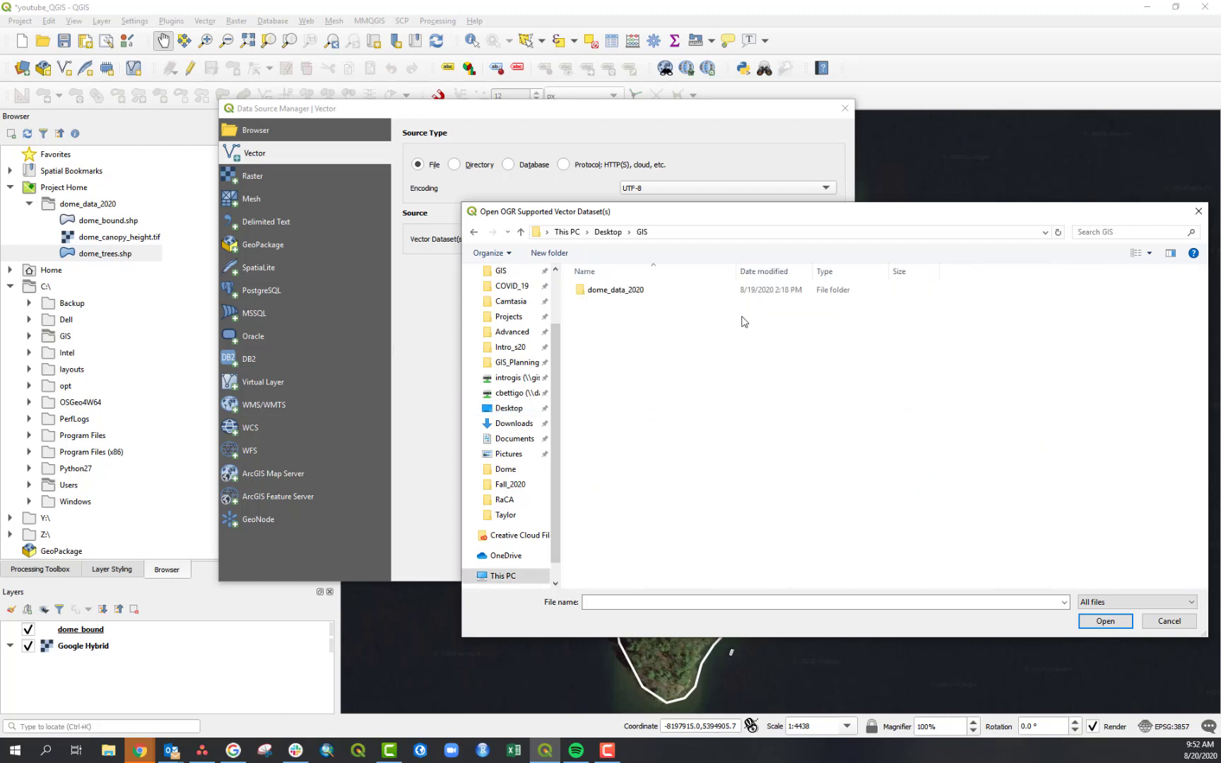
pyautogui.doubleClick(628, 291)
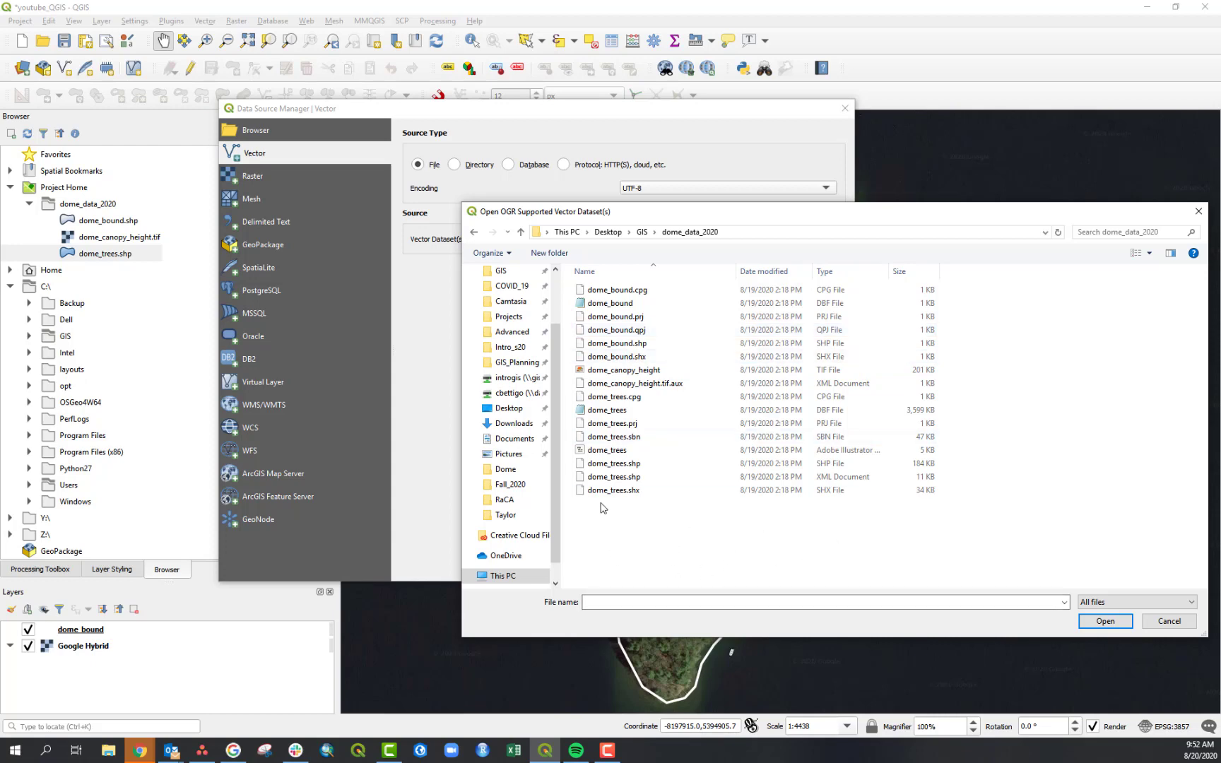
# - Filter the file list to ESRI Shapefiles and open dome_trees.shp as the vector dataset
pyautogui.click(922, 469)
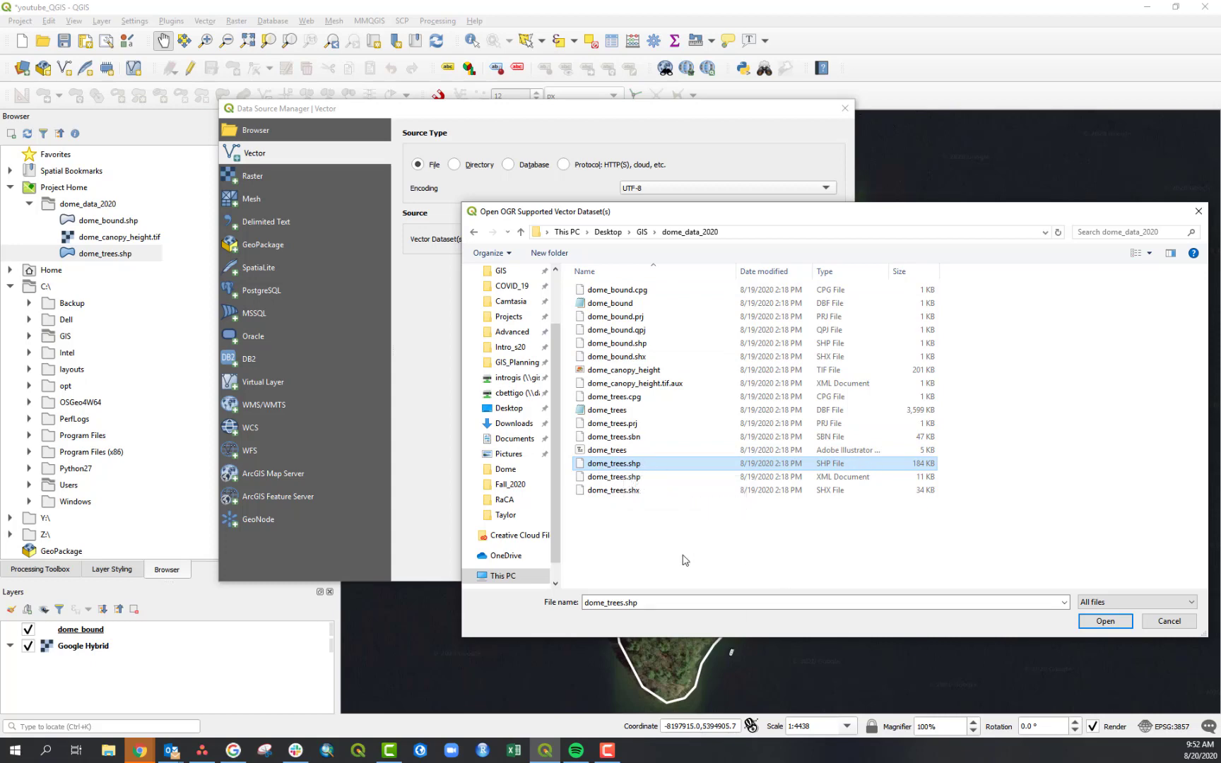
pyautogui.click(1133, 603)
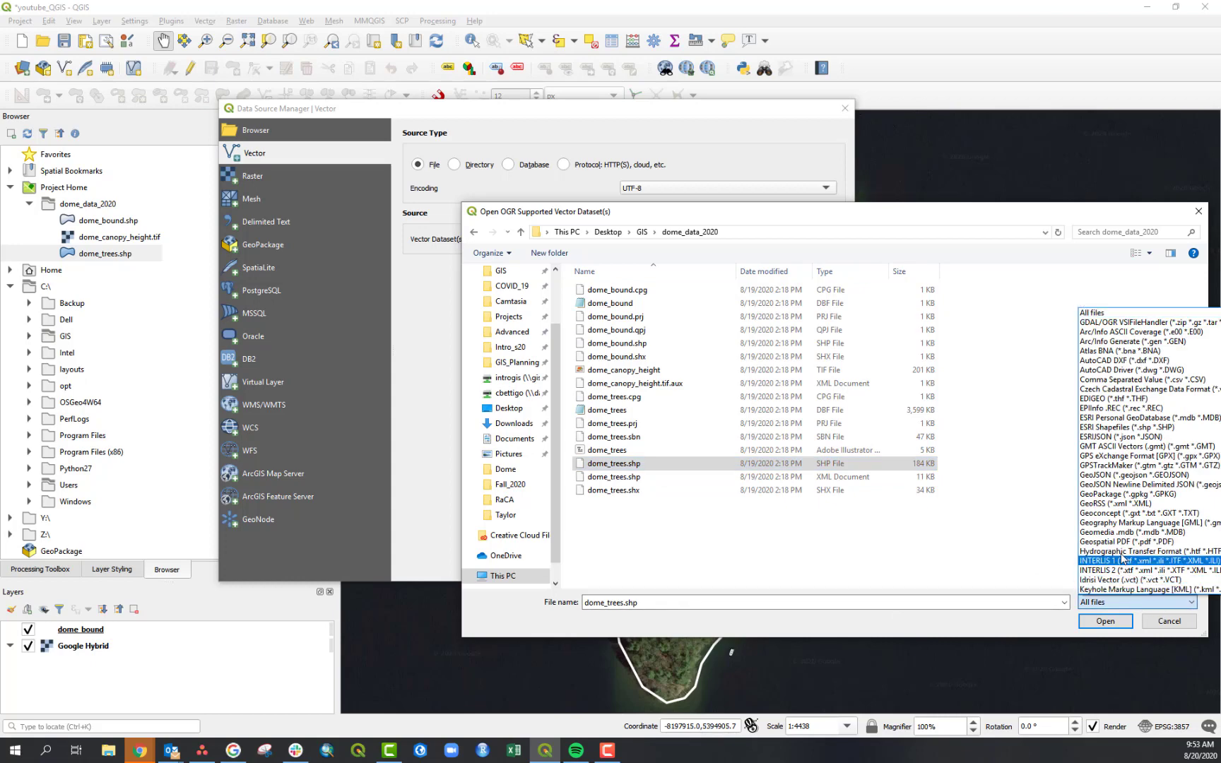
pyautogui.click(1113, 428)
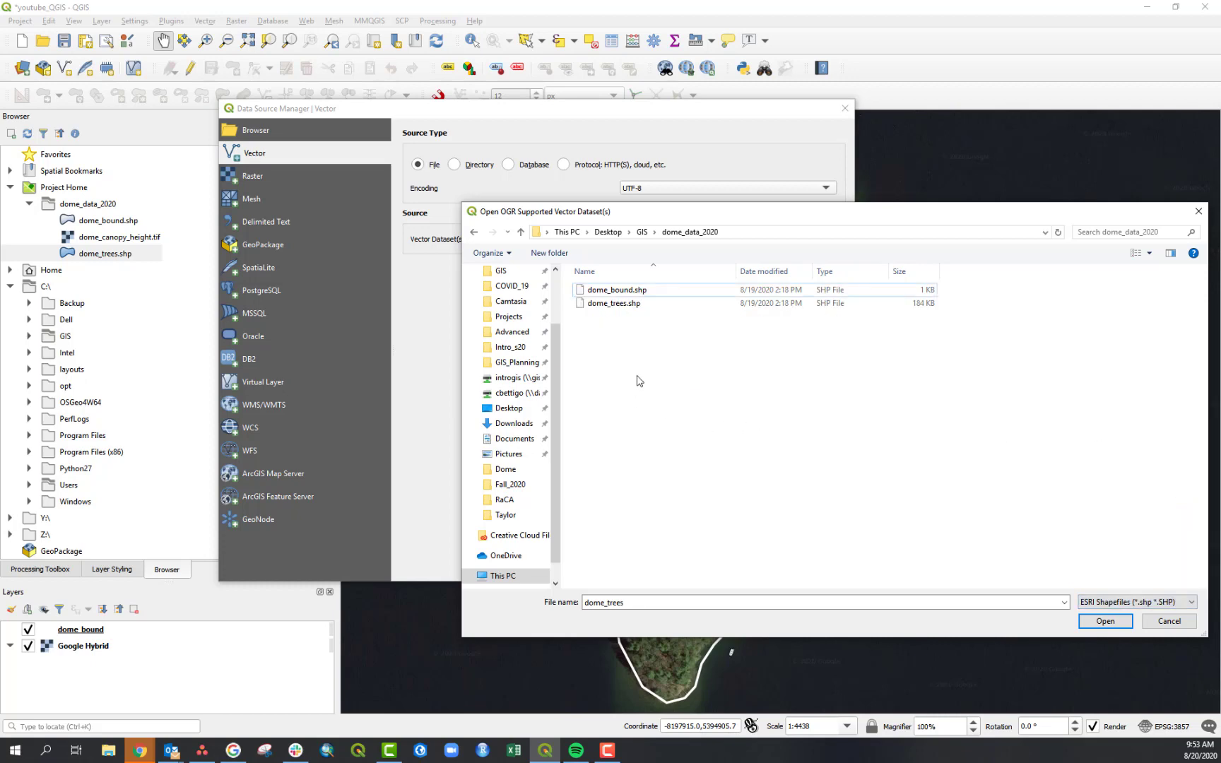
pyautogui.click(627, 305)
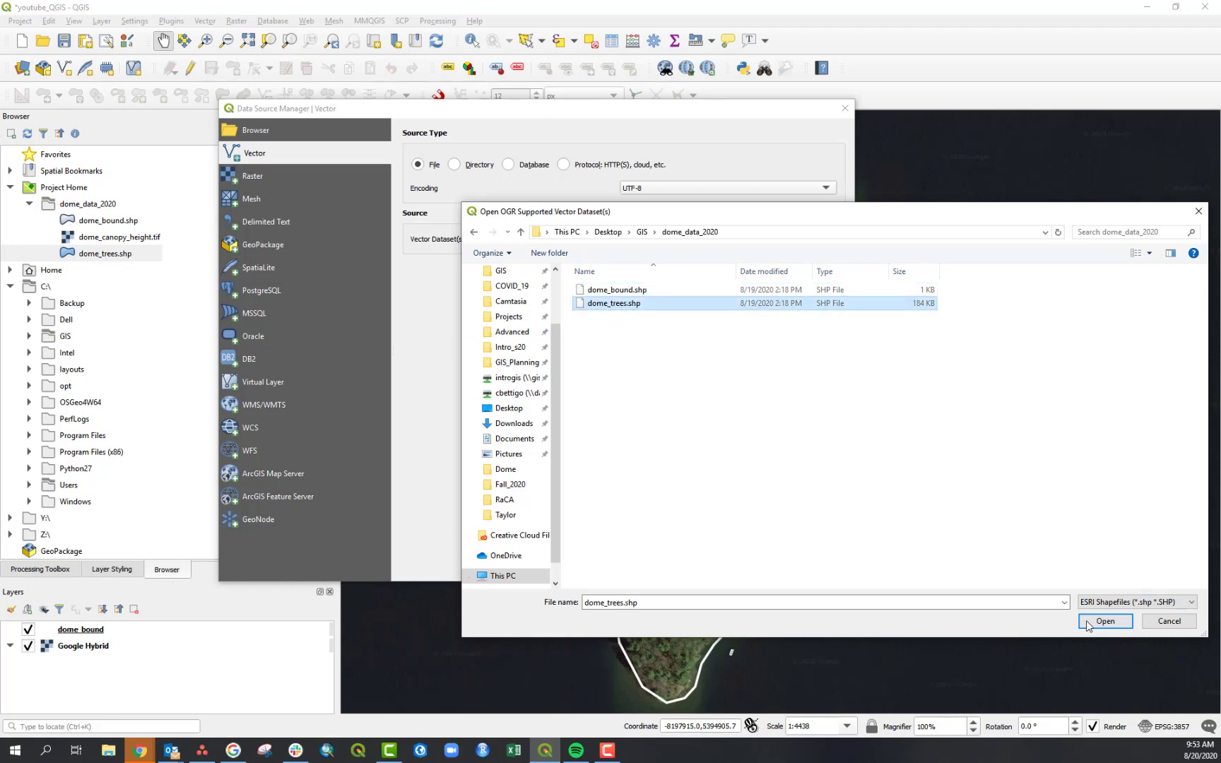
pyautogui.click(1088, 622)
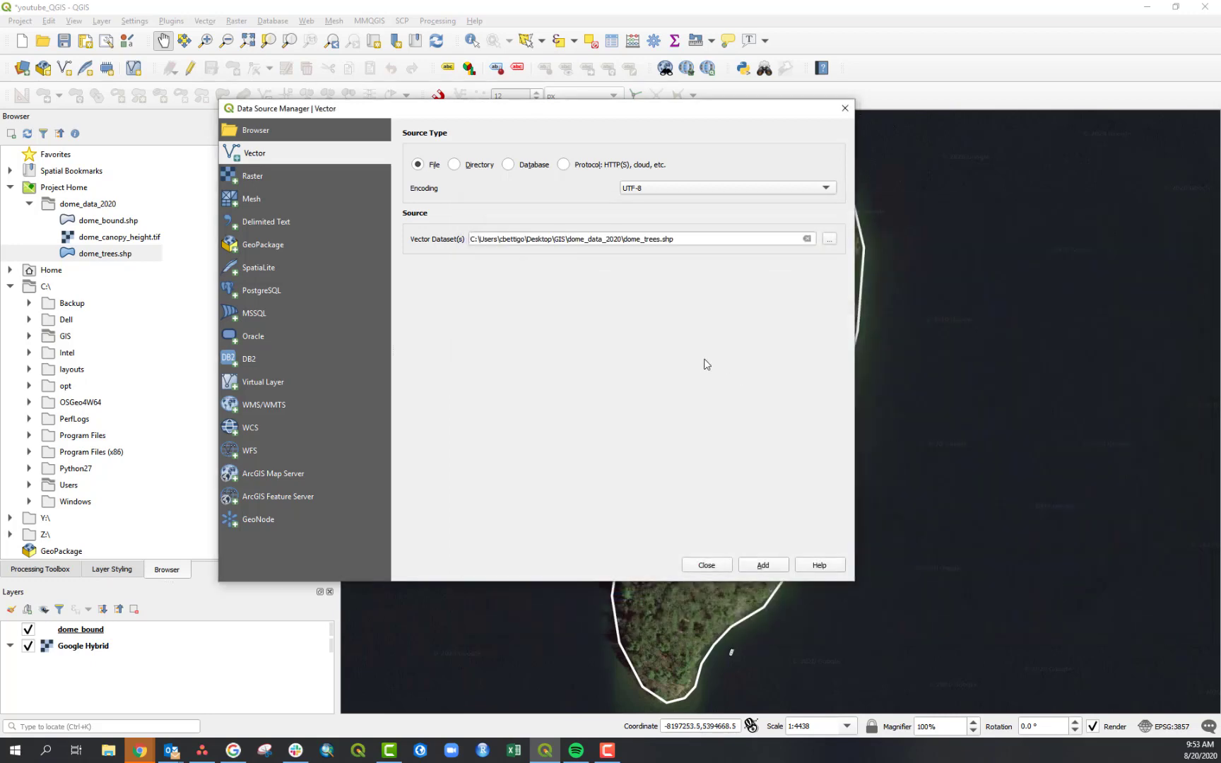
# - Add the dome_trees layer, accept the suggested coordinate transformation, and close the Data Source Manager
pyautogui.click(762, 565)
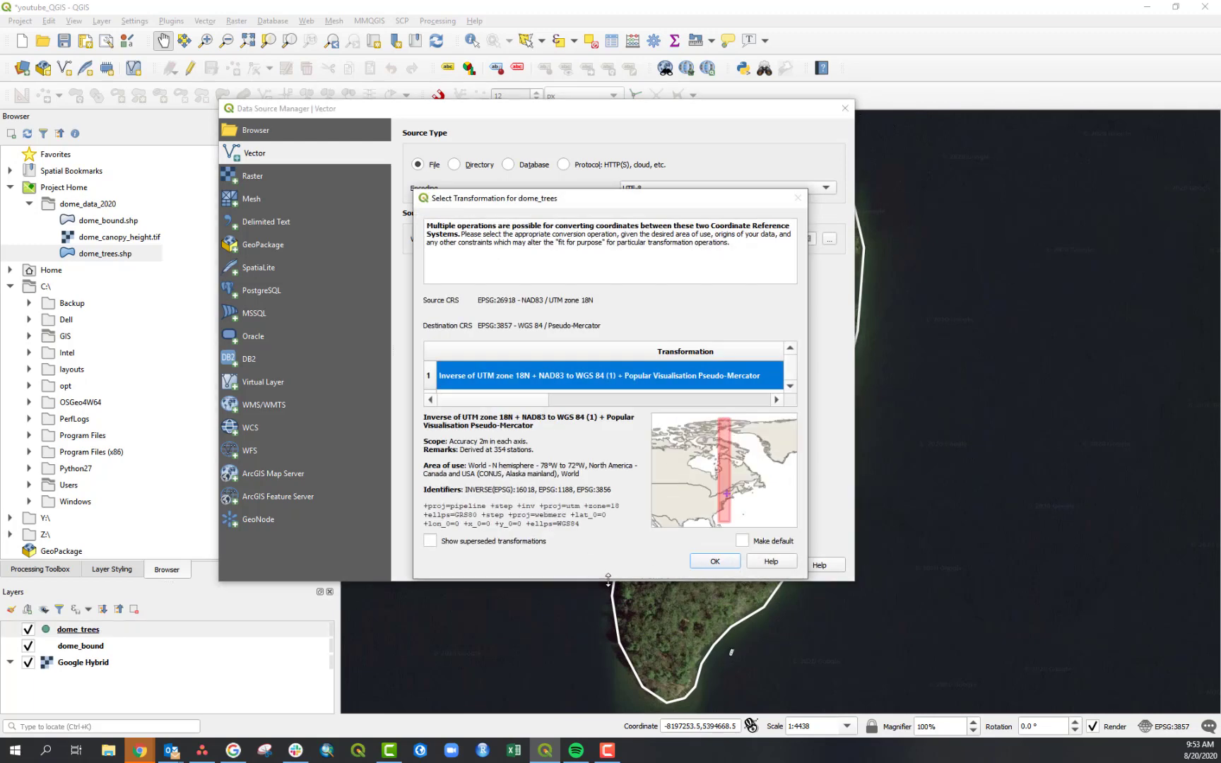
pyautogui.moveTo(464, 205); pyautogui.dragTo(670, 139)
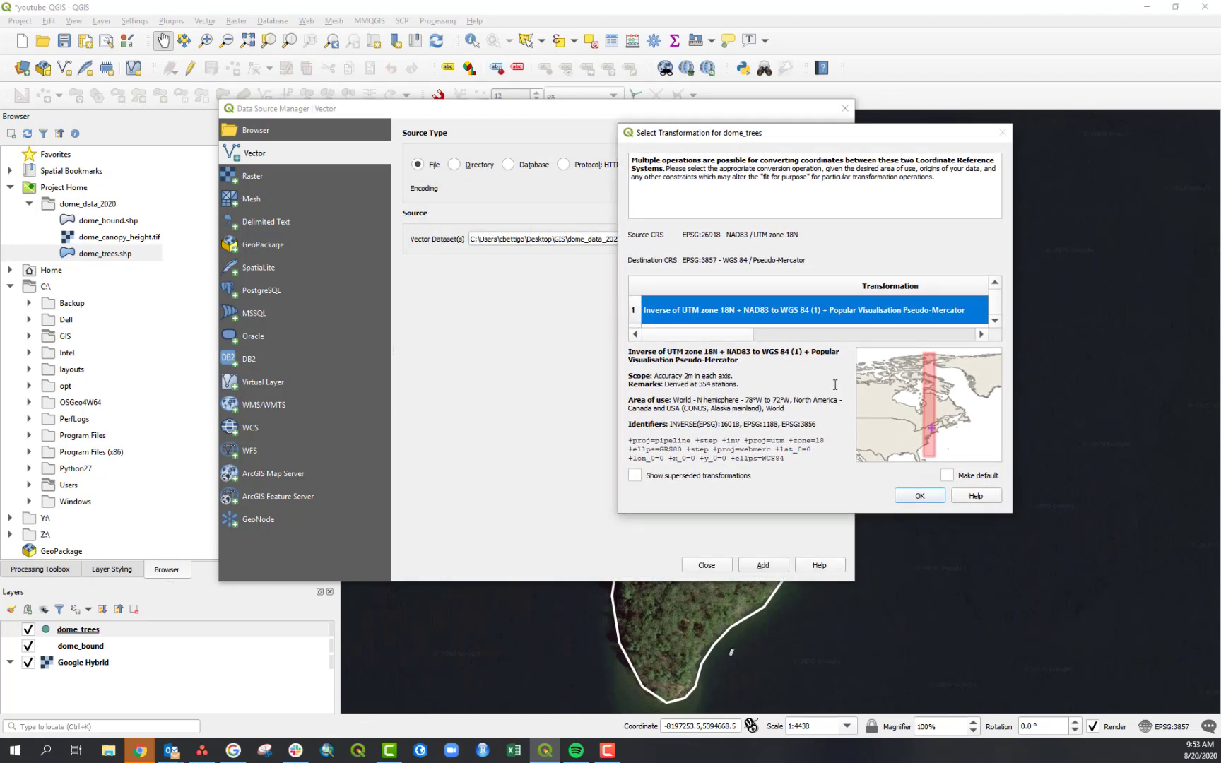
pyautogui.click(918, 496)
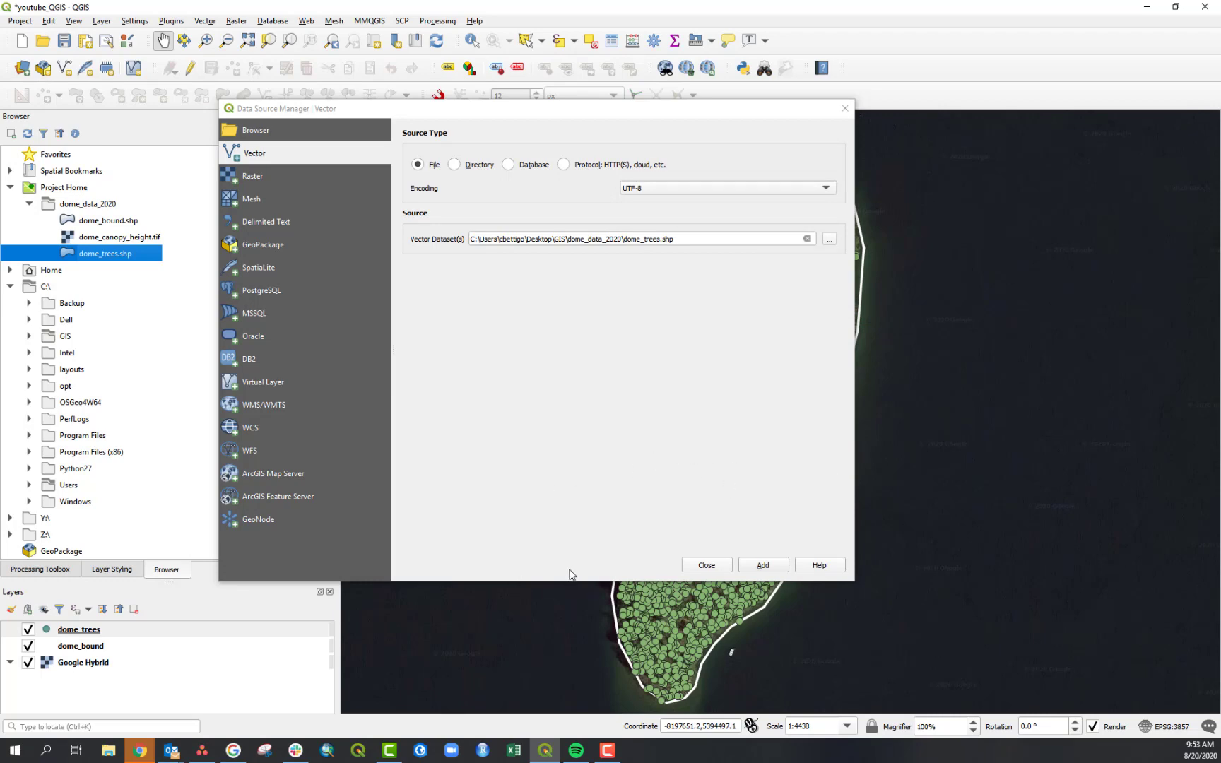
pyautogui.click(710, 566)
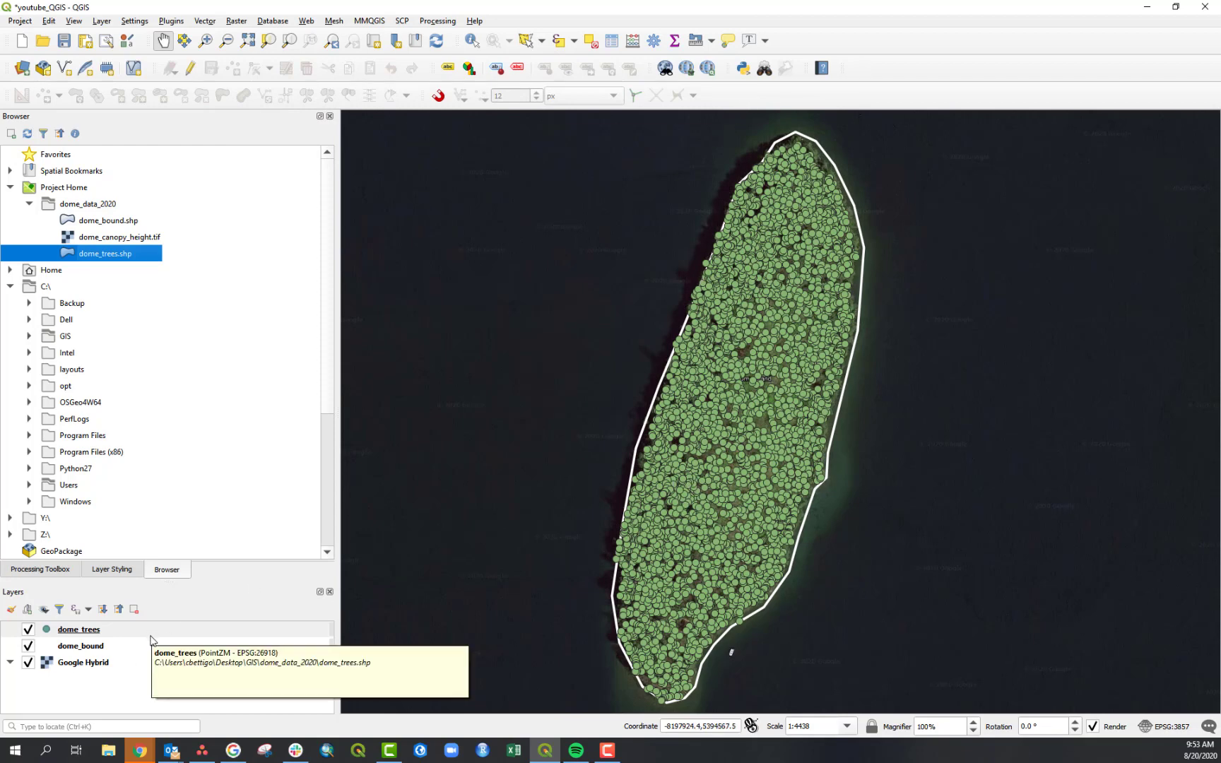
# - Open Layer Styling for the dome_trees layer and inspect its Marker and Simple marker symbol layers
pyautogui.click(77, 679)
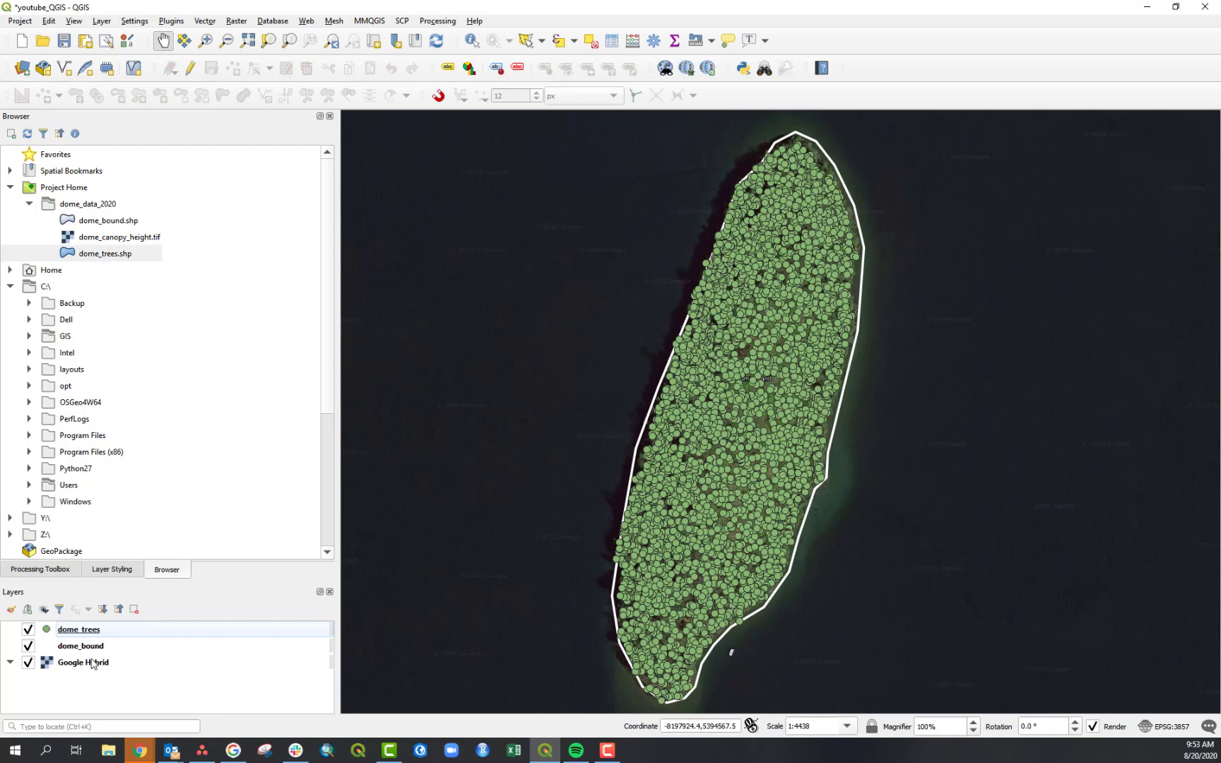
pyautogui.click(175, 635)
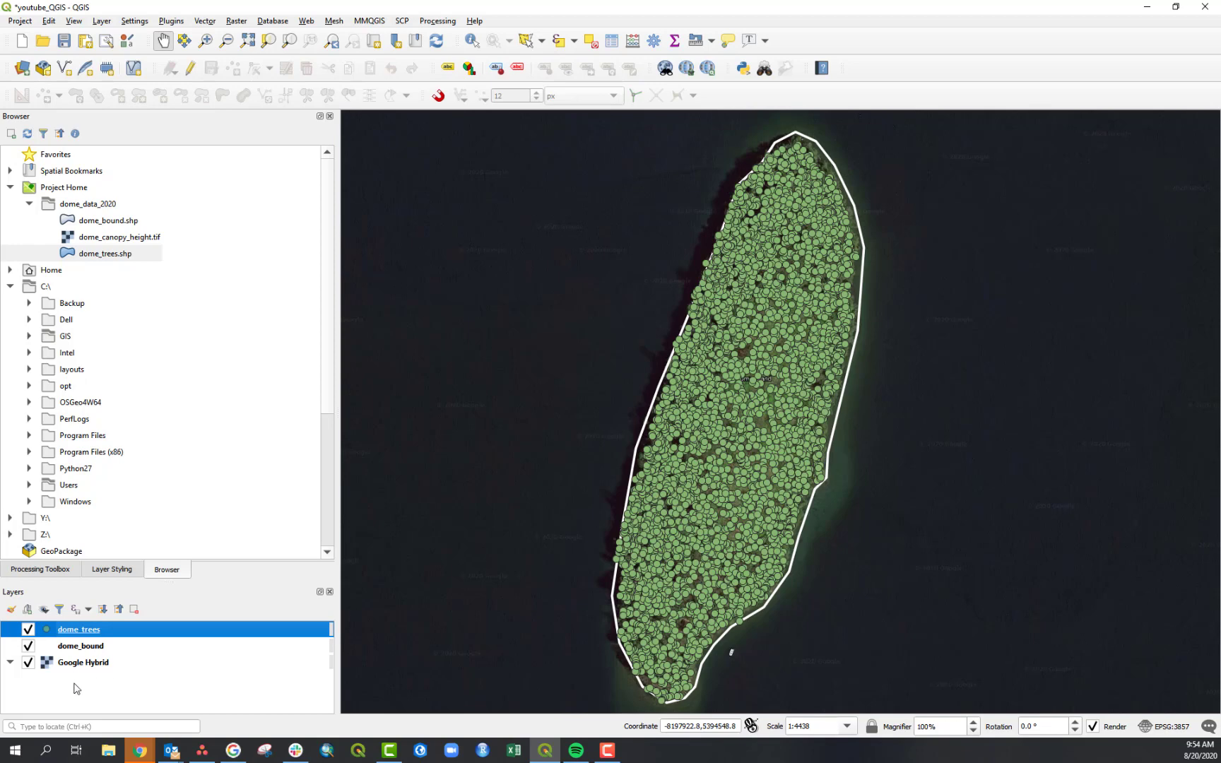
pyautogui.click(112, 575)
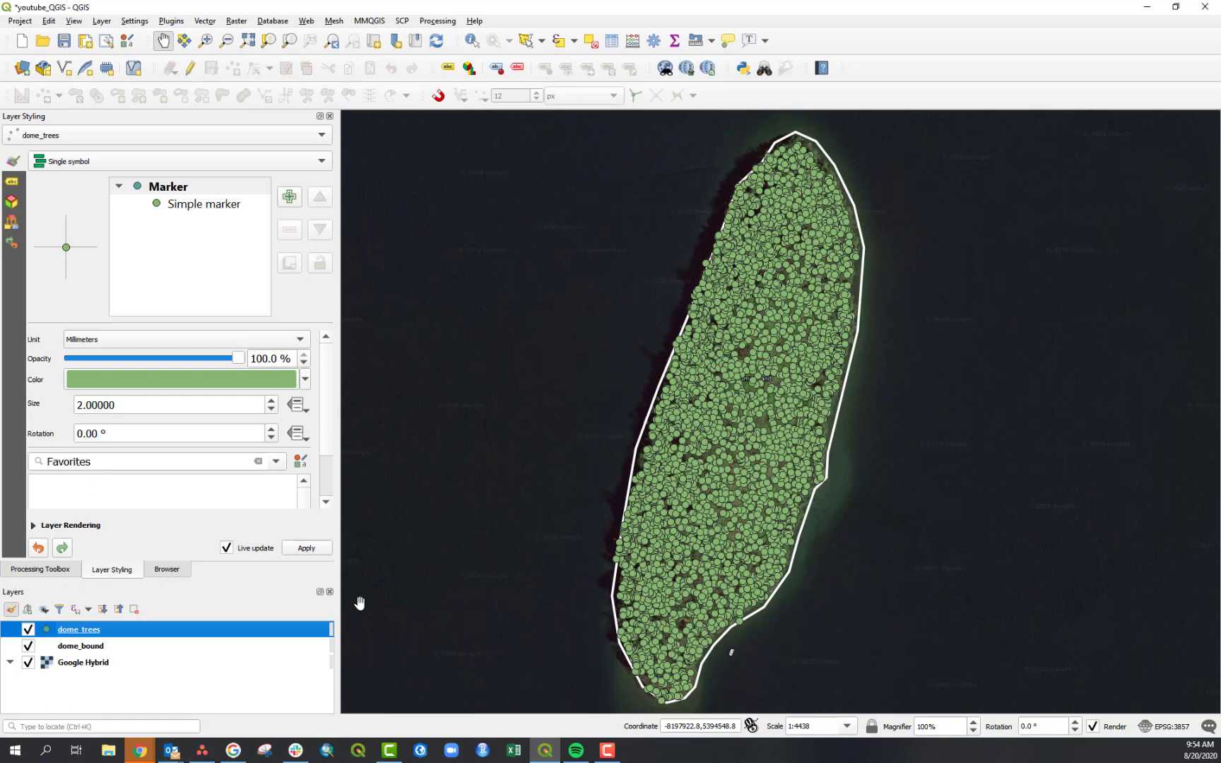
pyautogui.click(167, 189)
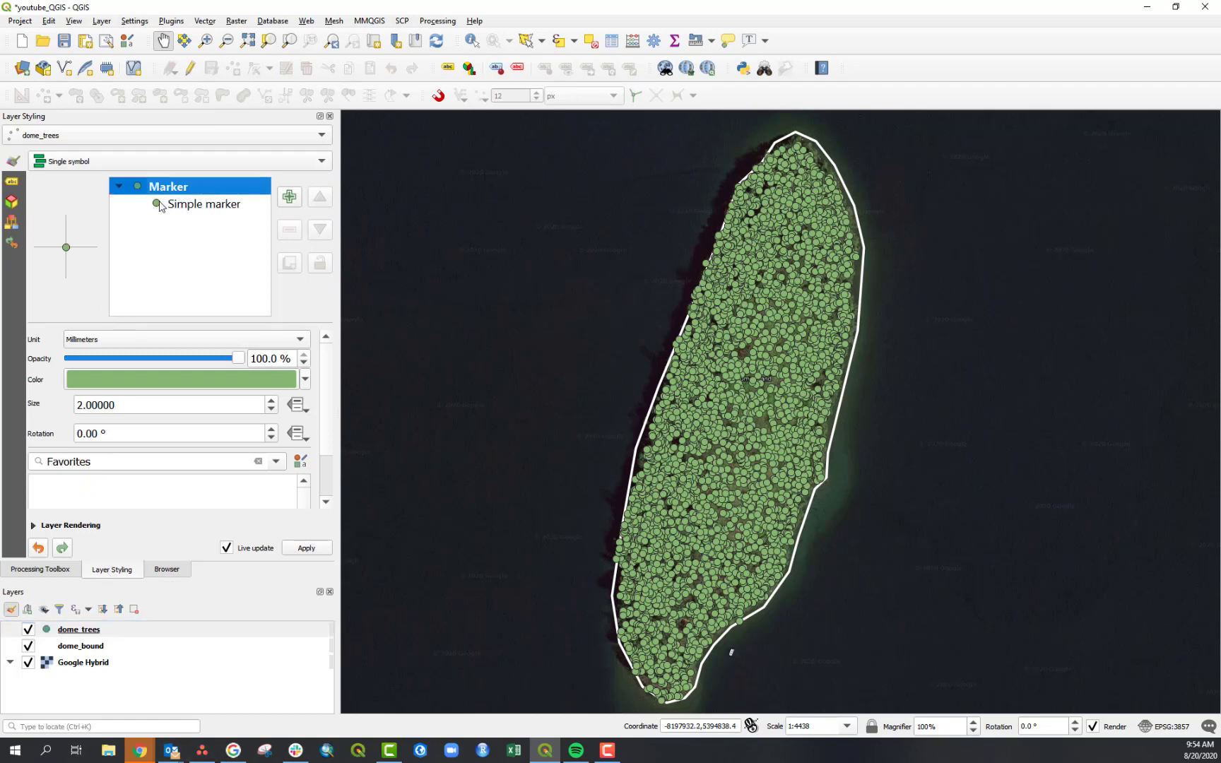
pyautogui.click(195, 211)
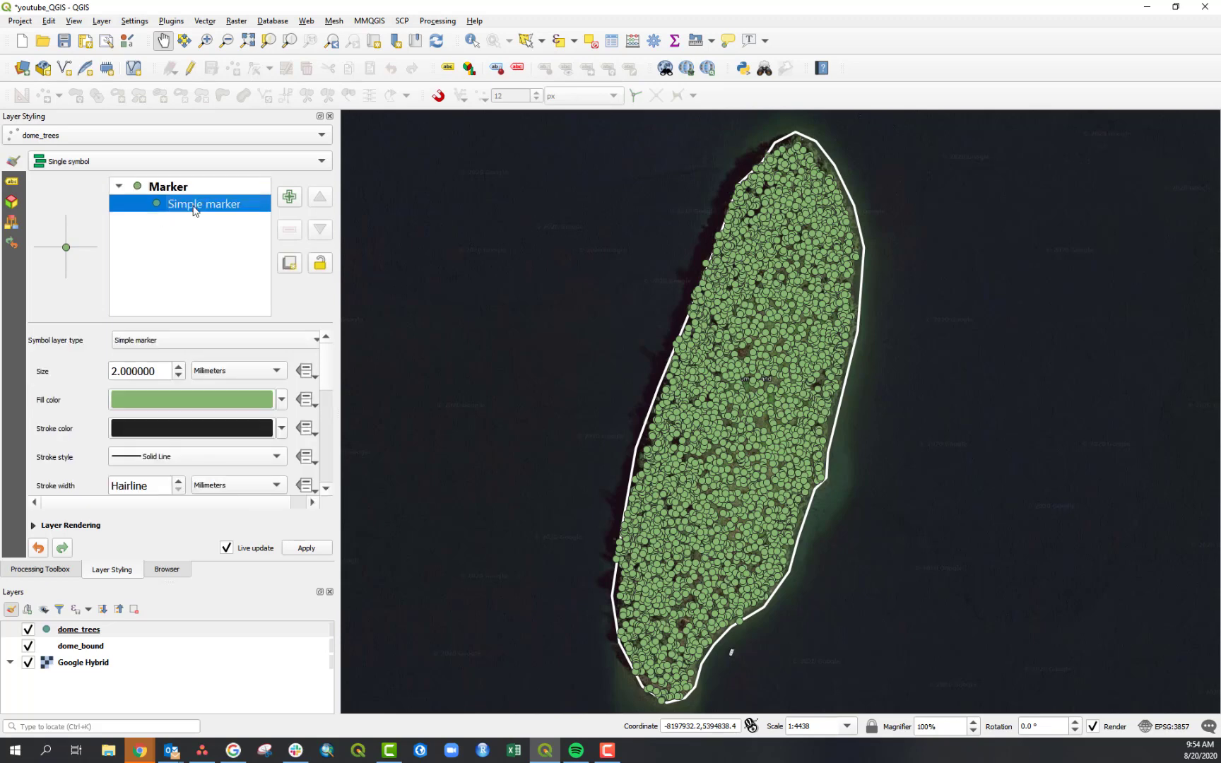
pyautogui.click(171, 192)
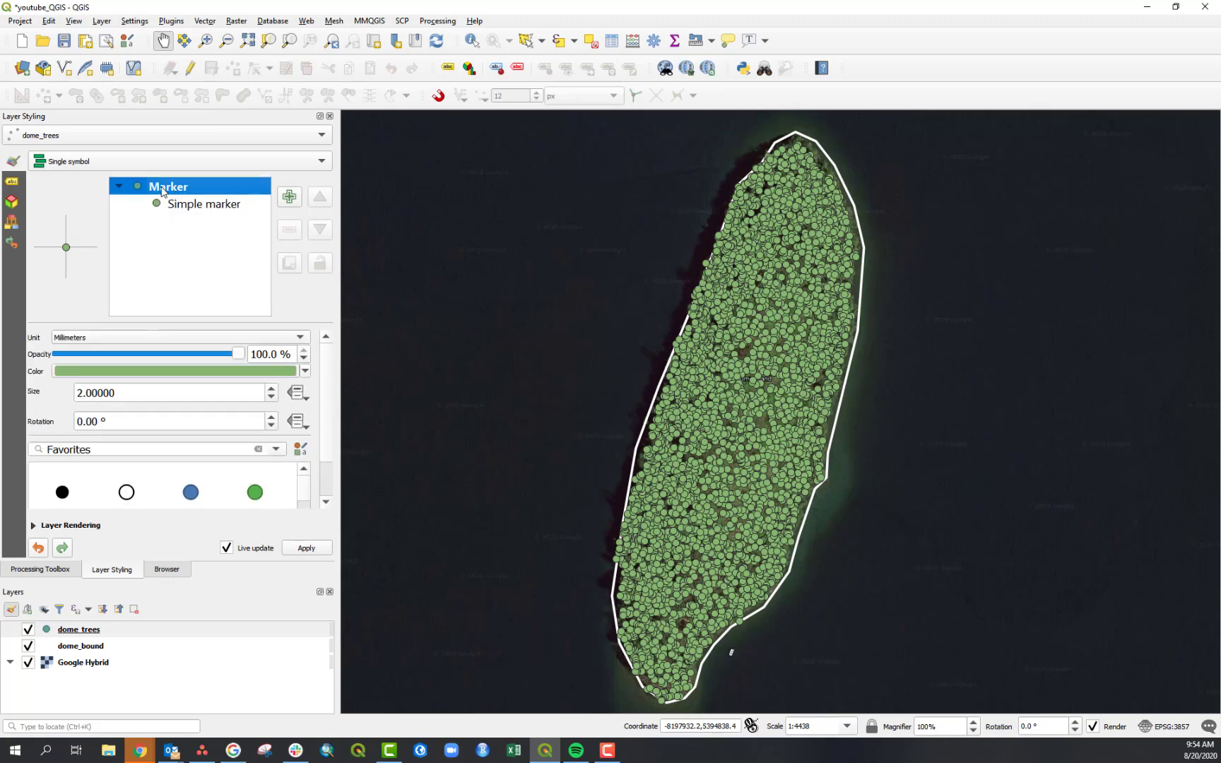
pyautogui.click(196, 210)
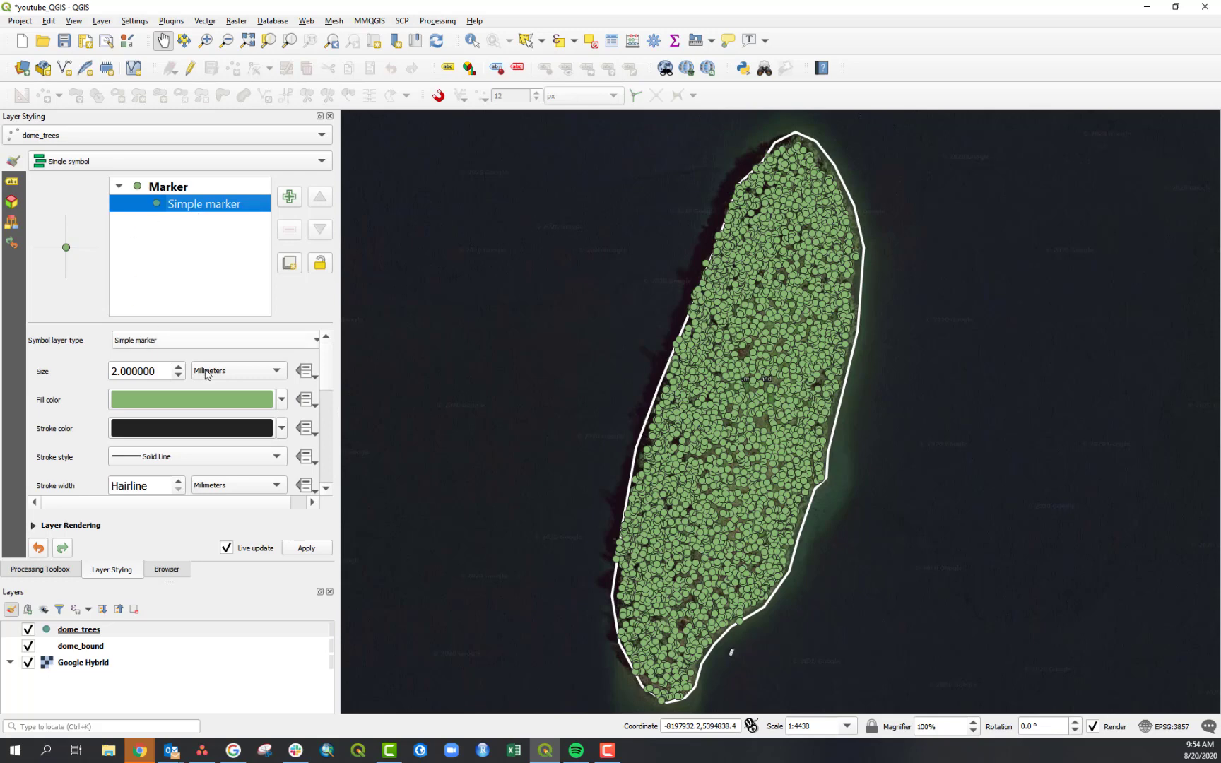
# - Try the Ellipse marker and Filled marker symbol layer types, then switch back to Simple marker
pyautogui.click(315, 344)
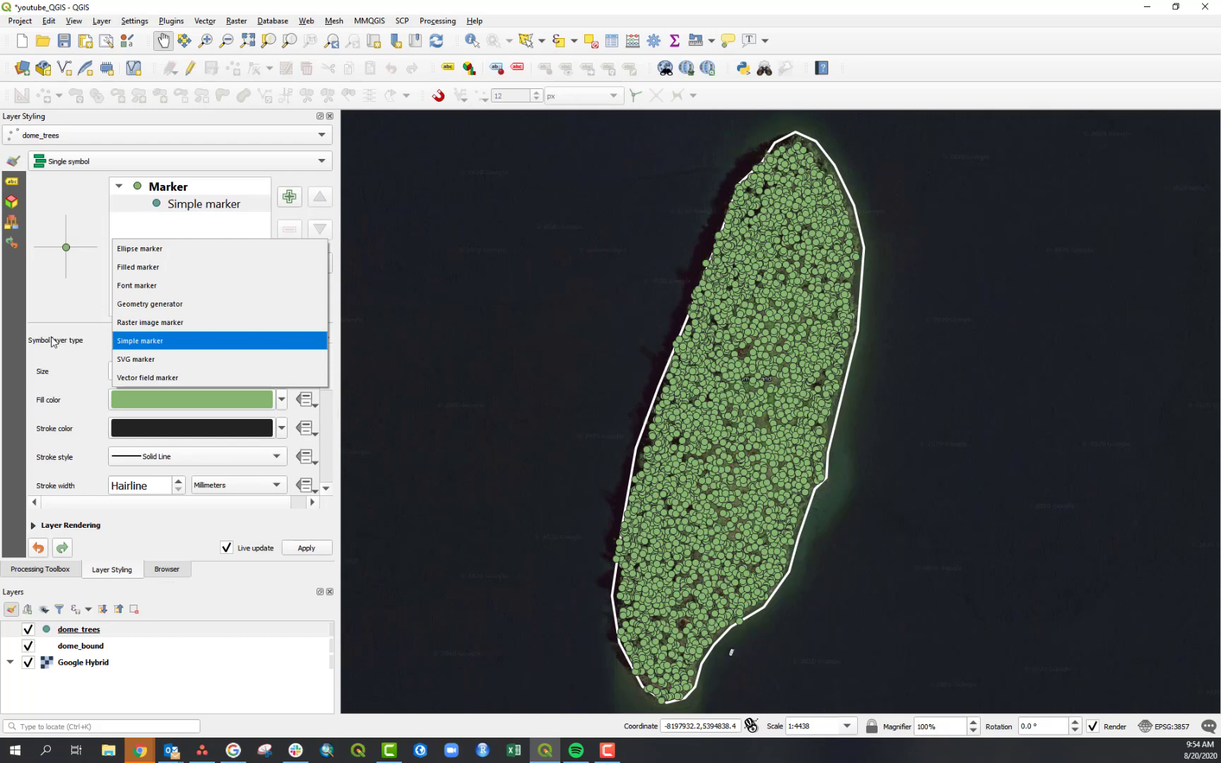
pyautogui.click(163, 249)
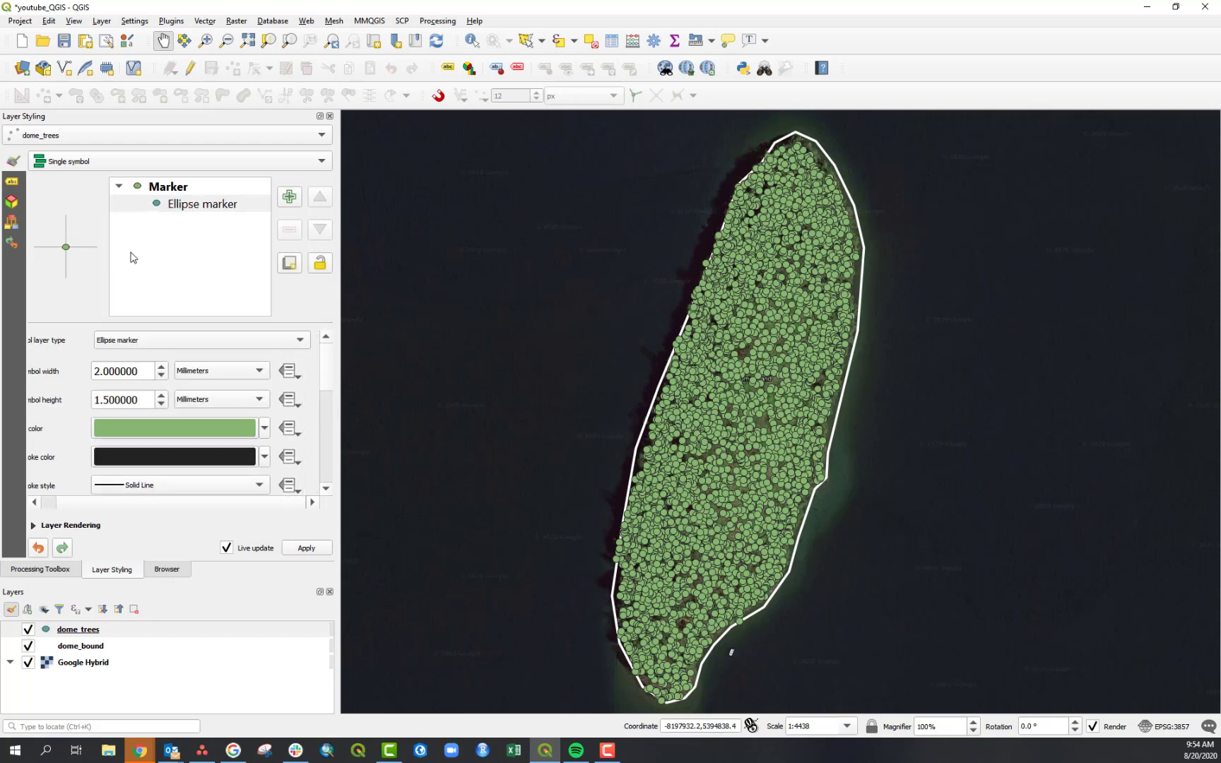
pyautogui.click(272, 342)
pyautogui.click(172, 358)
pyautogui.click(208, 342)
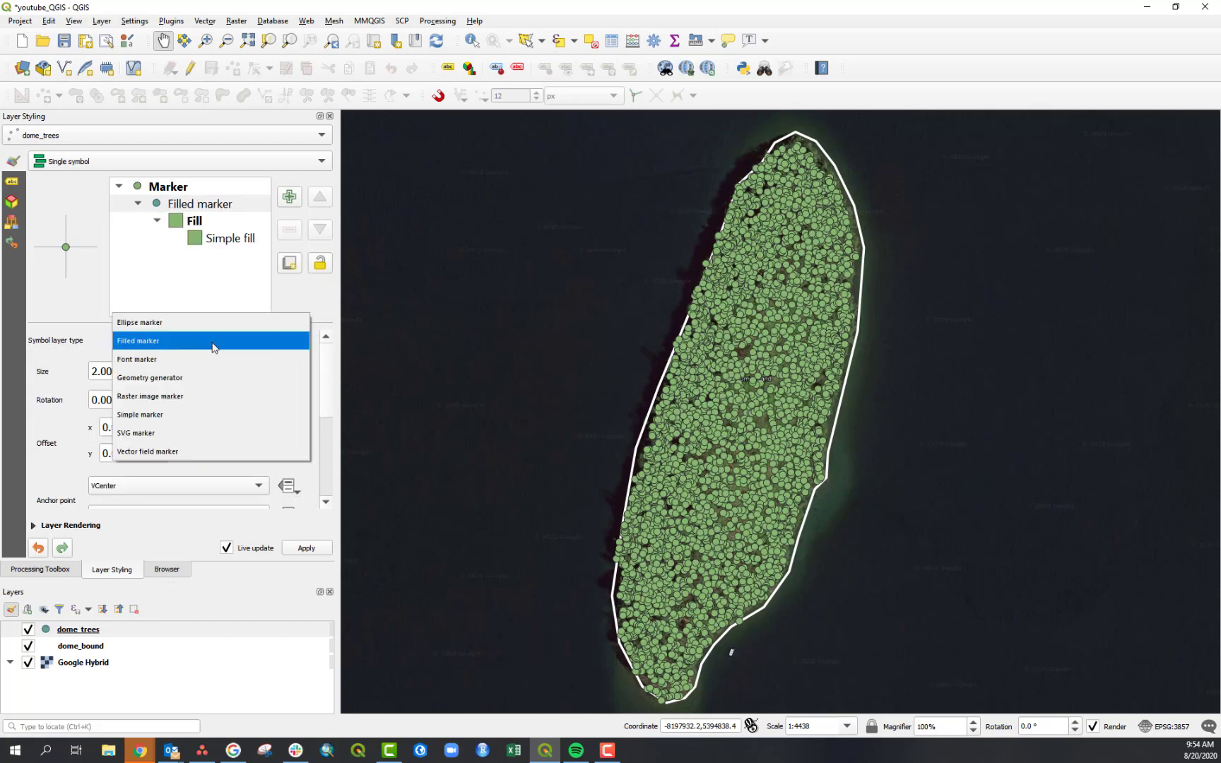
pyautogui.click(176, 415)
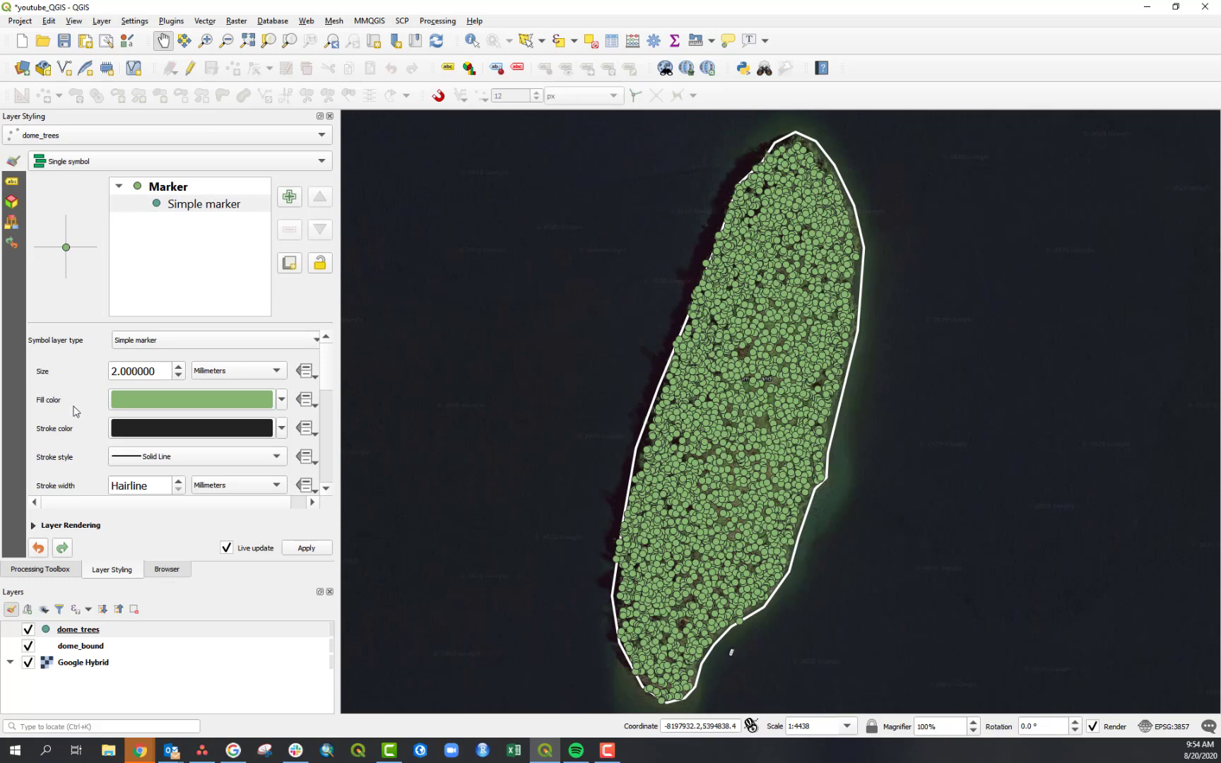
# - Reduce the tree marker size to 1 mm
pyautogui.click(178, 375)
pyautogui.click(178, 375)
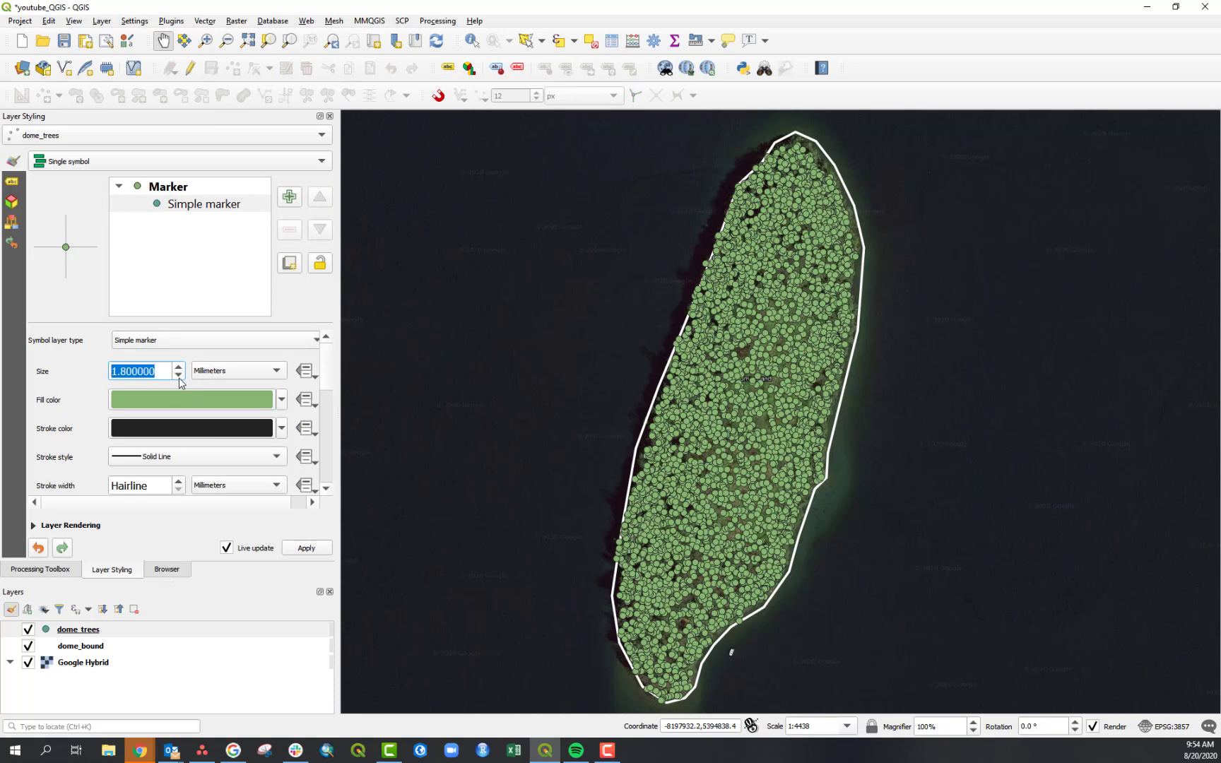
pyautogui.click(178, 375)
pyautogui.click(178, 375)
pyautogui.click(178, 376)
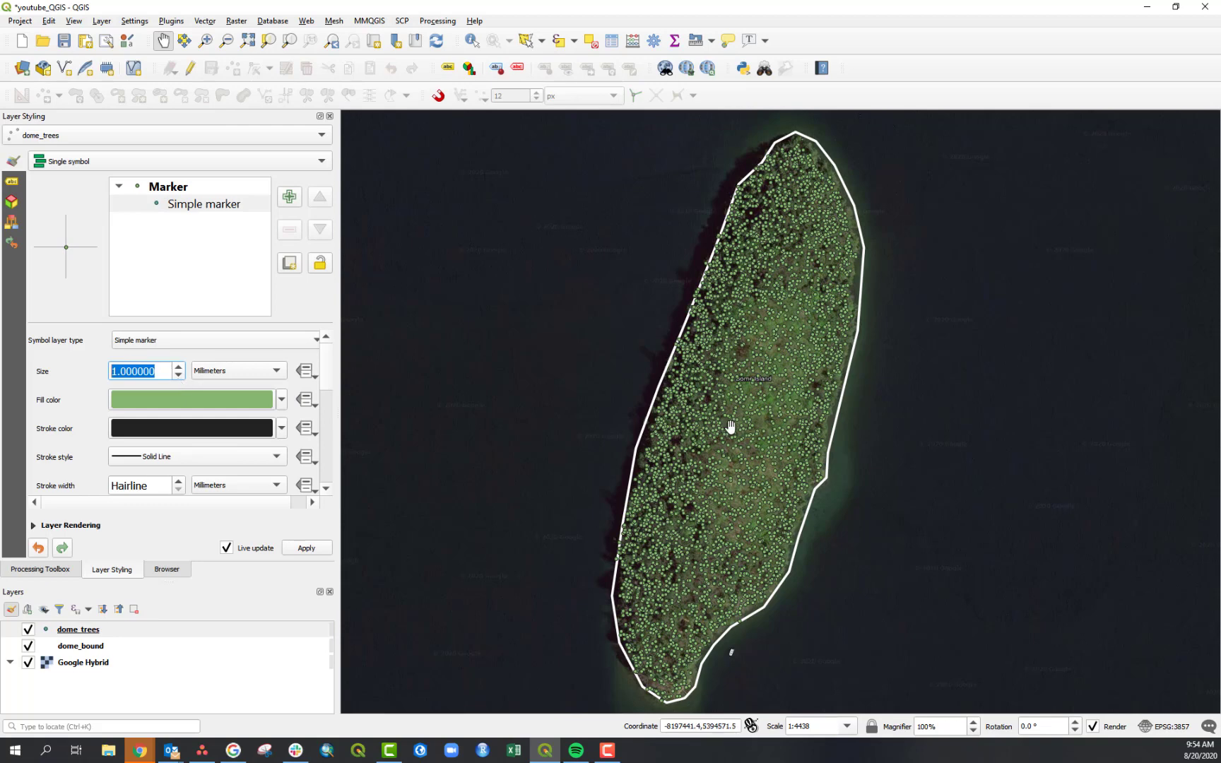
pyautogui.click(81, 384)
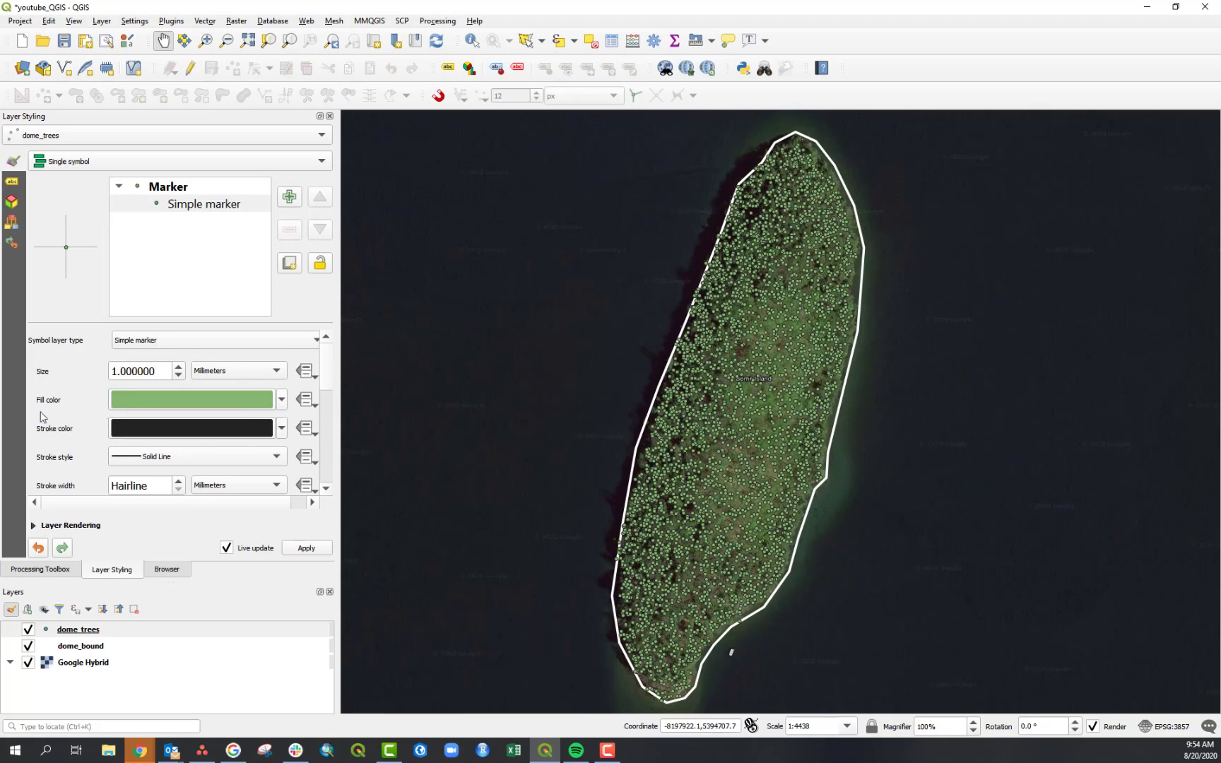
# - Set the tree markers' stroke colour to a dark green
pyautogui.click(282, 428)
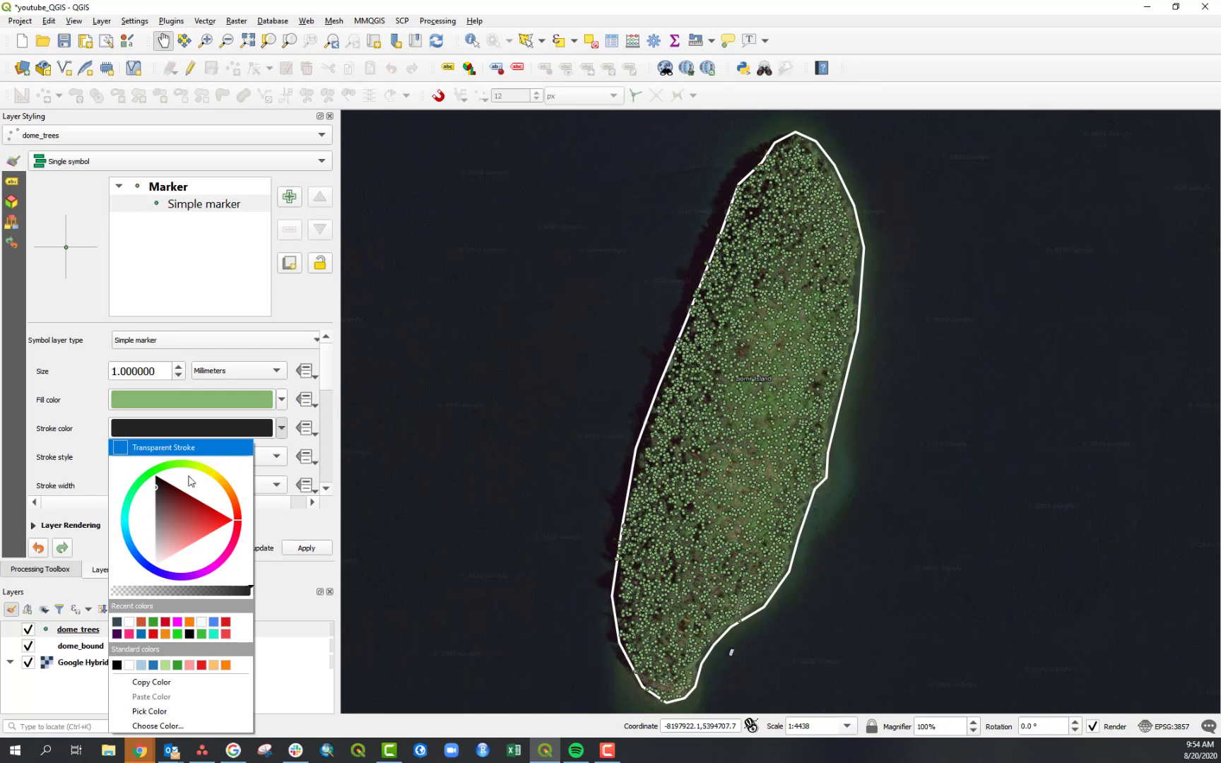
pyautogui.moveTo(145, 483); pyautogui.dragTo(139, 480)
pyautogui.moveTo(181, 545); pyautogui.dragTo(167, 558)
pyautogui.click(69, 470)
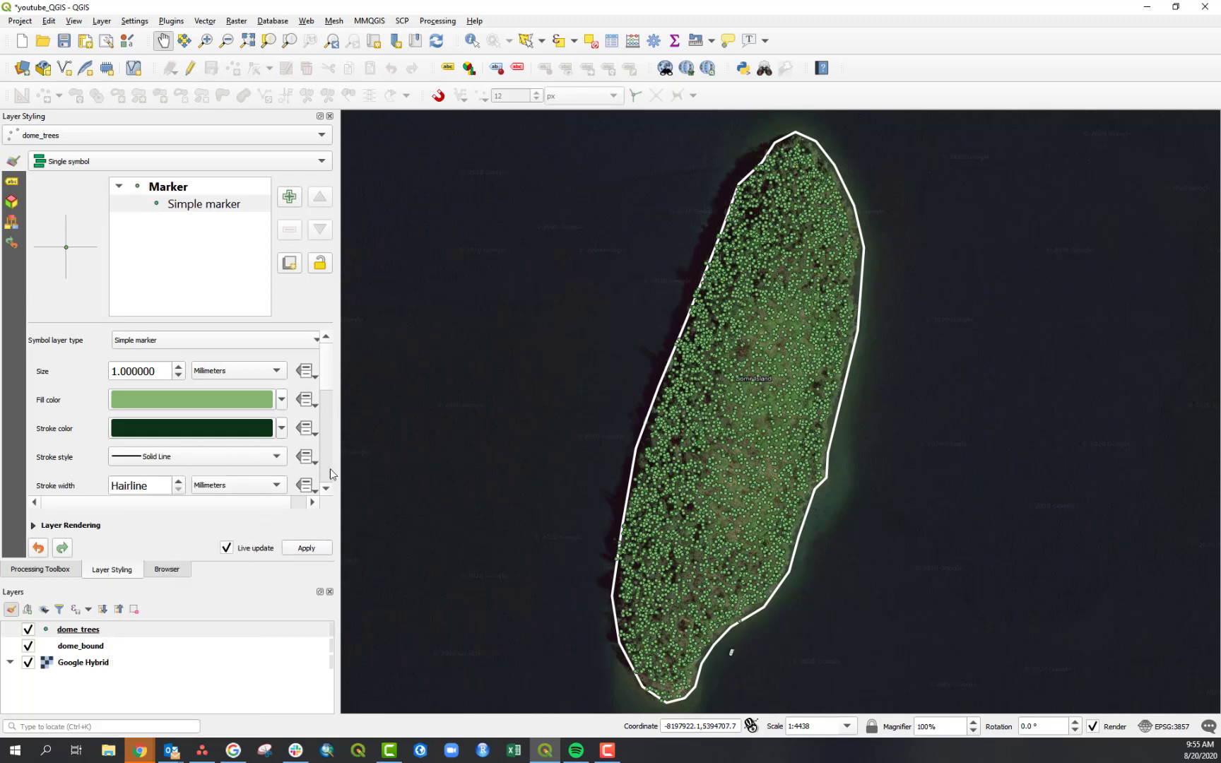
pyautogui.scroll(-2, 331, 379)
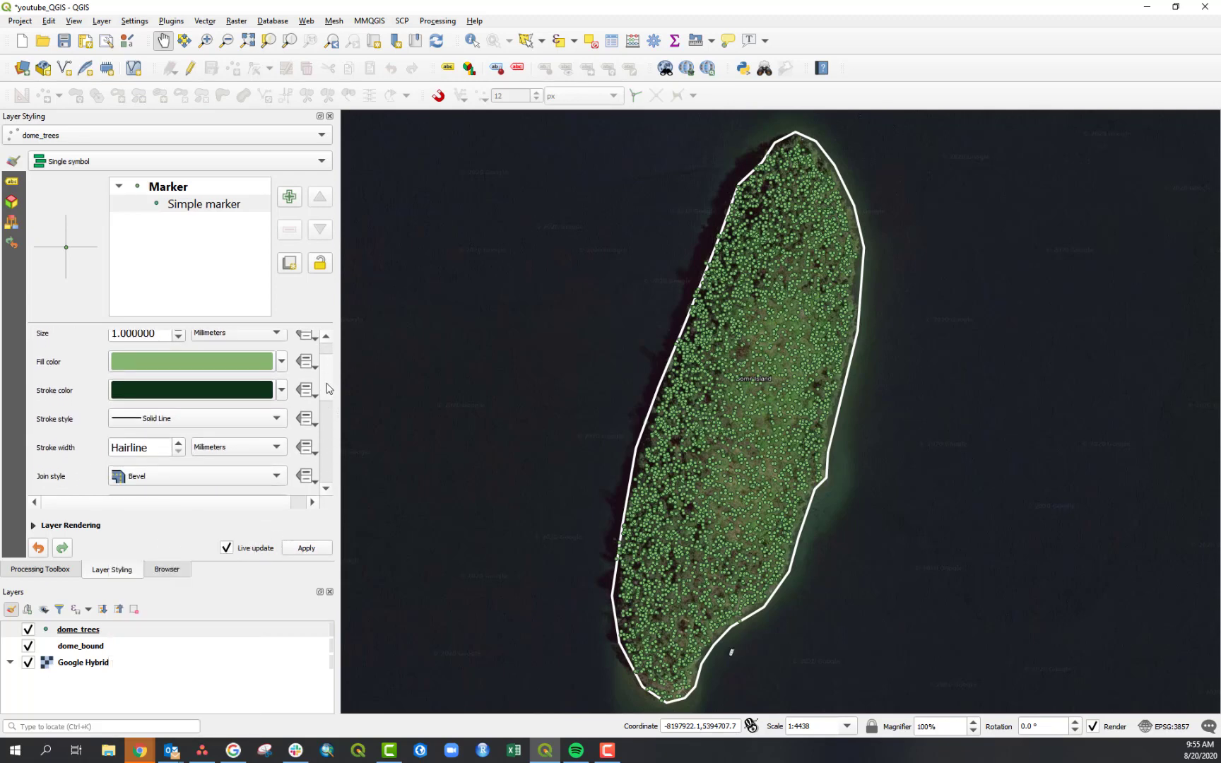
pyautogui.scroll(1, 330, 380)
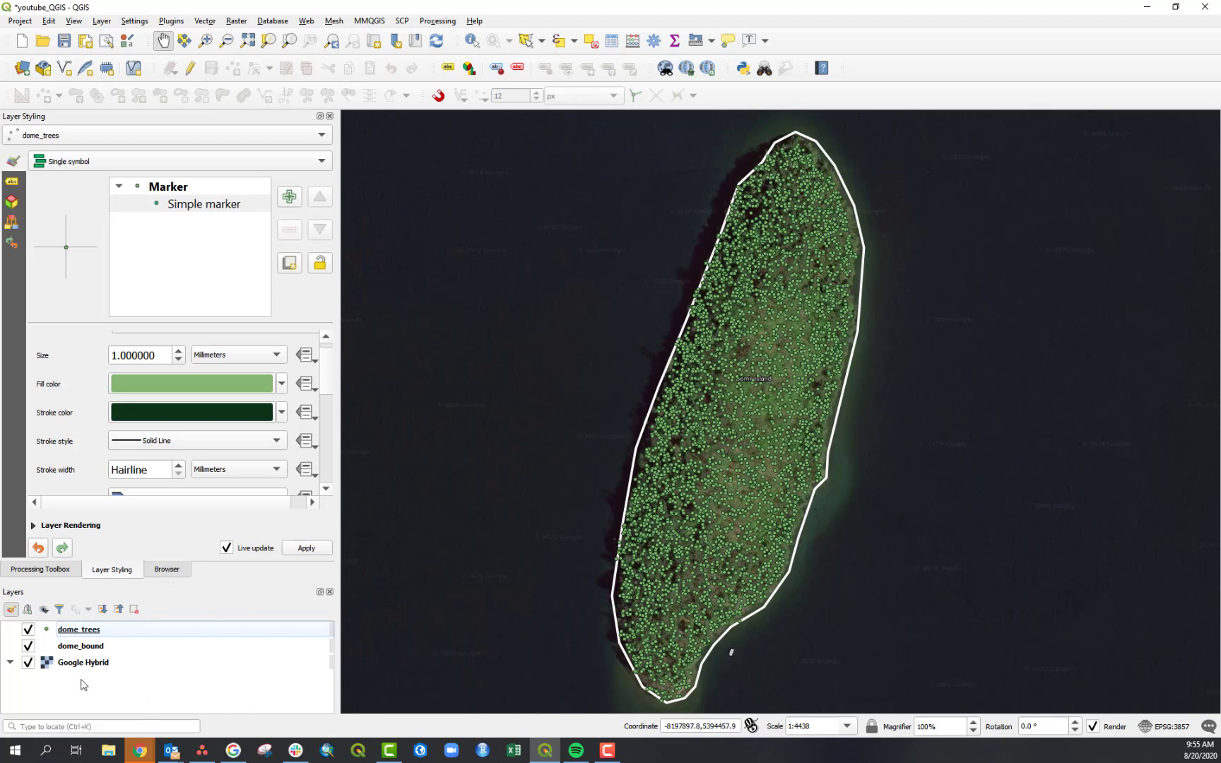
# - Open the dome_trees attribute table and examine its fields such as Species, TreeClass and DBH
pyautogui.click(161, 631)
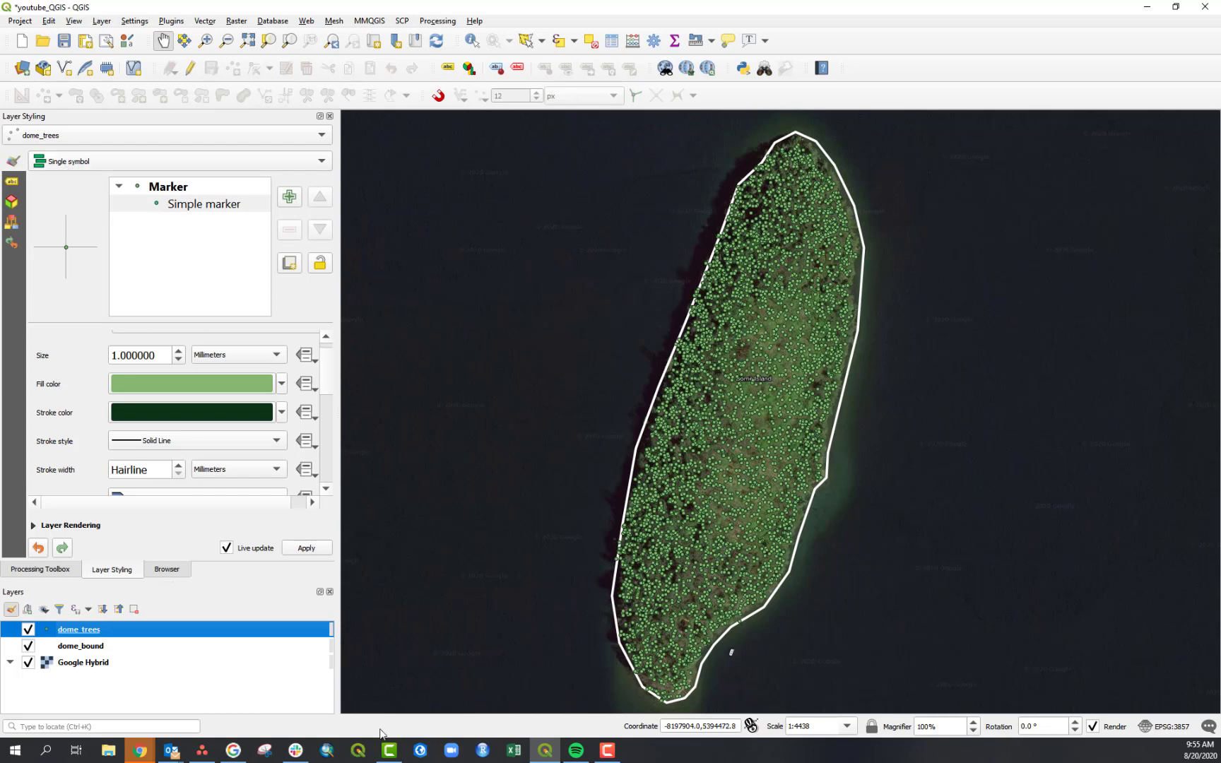
pyautogui.rightClick(130, 631)
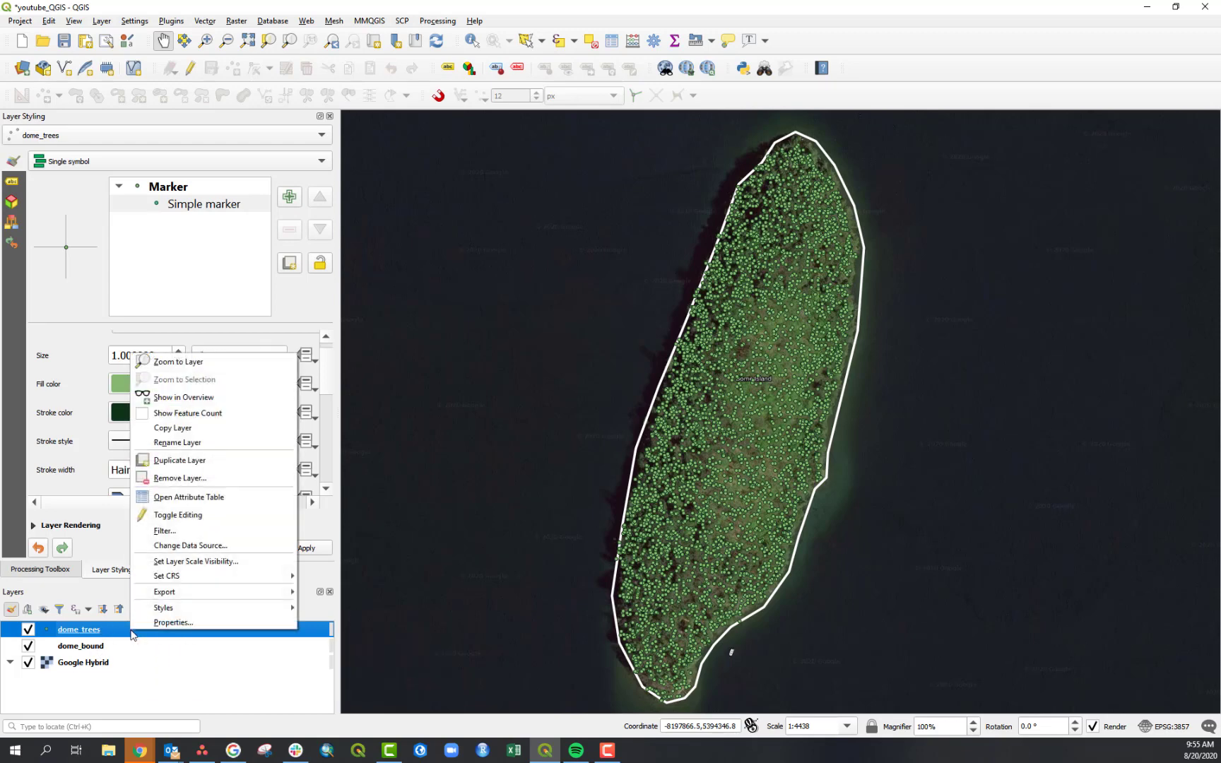
pyautogui.click(212, 498)
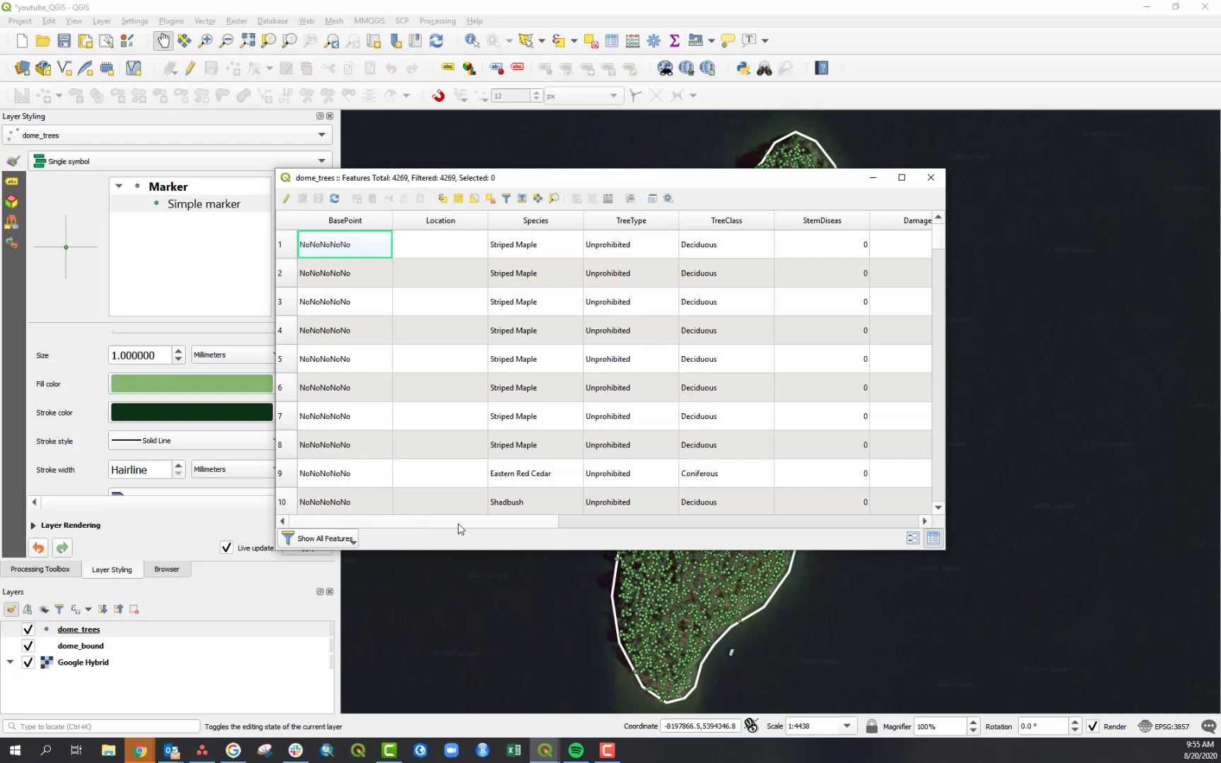
pyautogui.hscroll(2, 518, 530)
pyautogui.hscroll(-2, 526, 531)
pyautogui.moveTo(593, 186); pyautogui.dragTo(229, 201)
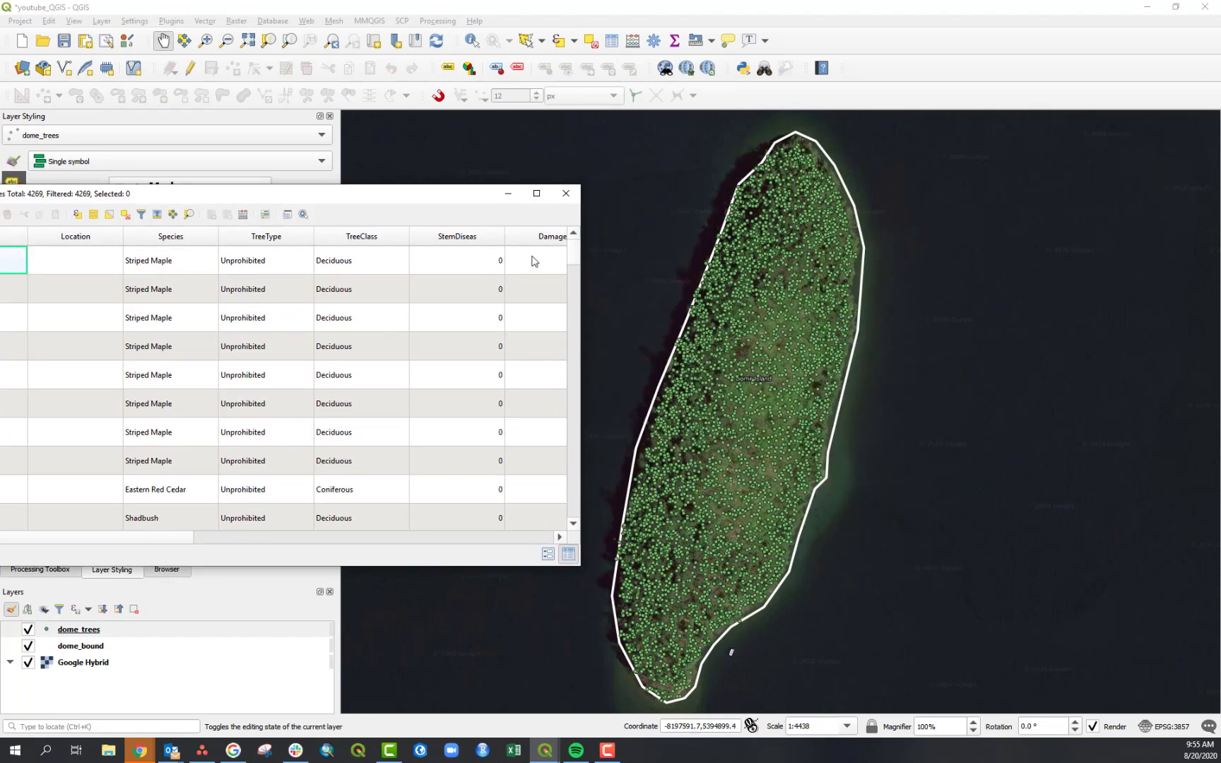
pyautogui.moveTo(362, 201); pyautogui.dragTo(429, 150)
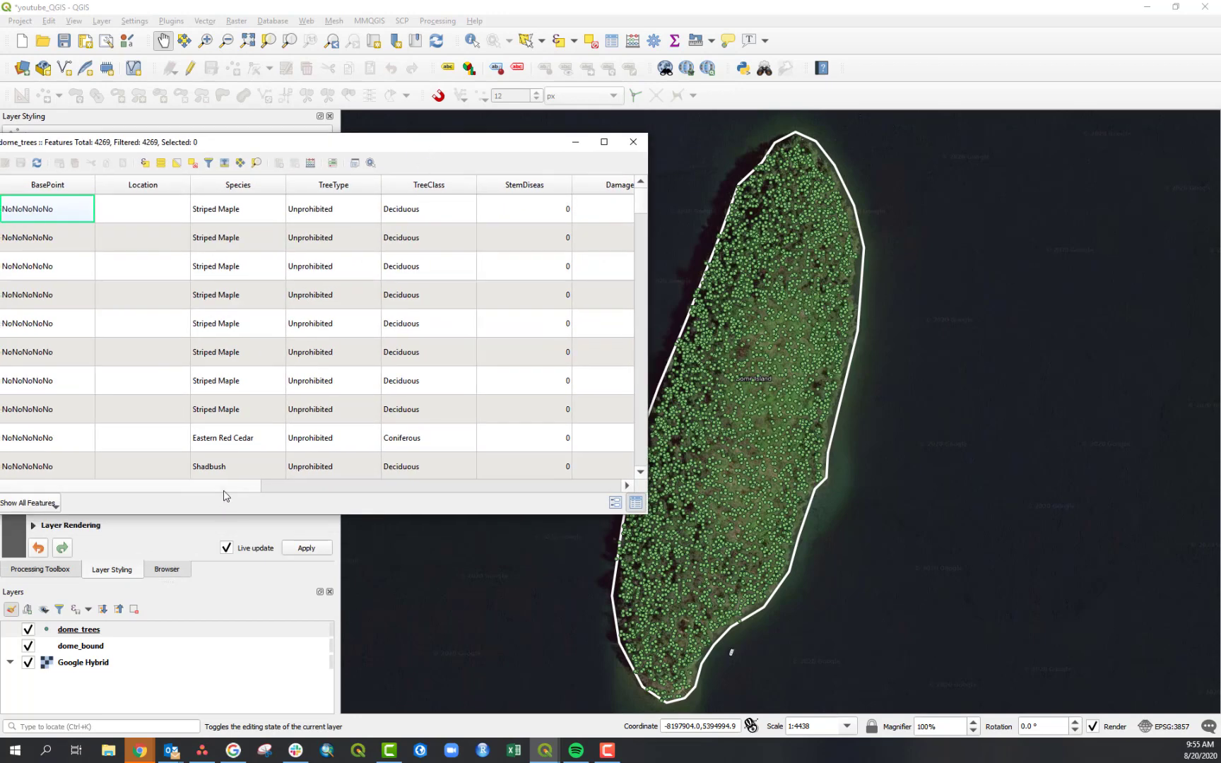
pyautogui.moveTo(243, 488); pyautogui.dragTo(282, 489)
pyautogui.moveTo(334, 497); pyautogui.dragTo(446, 486)
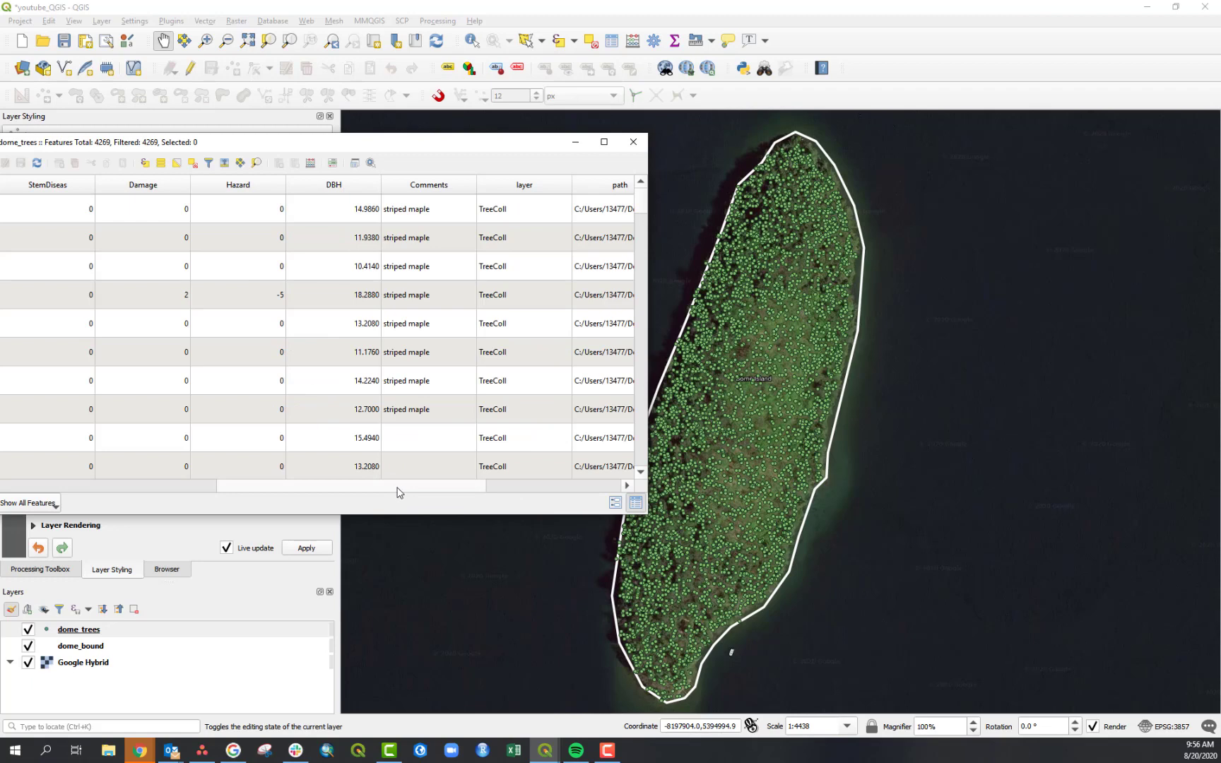
pyautogui.moveTo(327, 144); pyautogui.dragTo(516, 141)
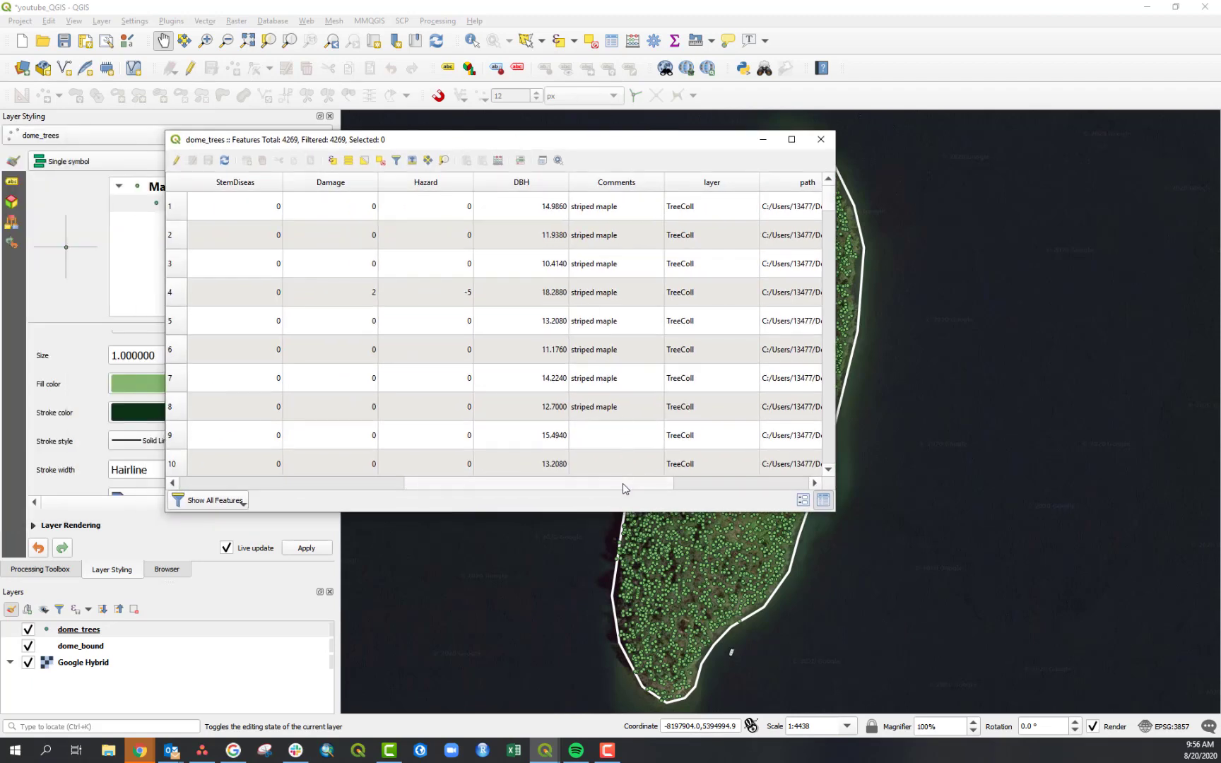
pyautogui.moveTo(625, 487); pyautogui.dragTo(394, 481)
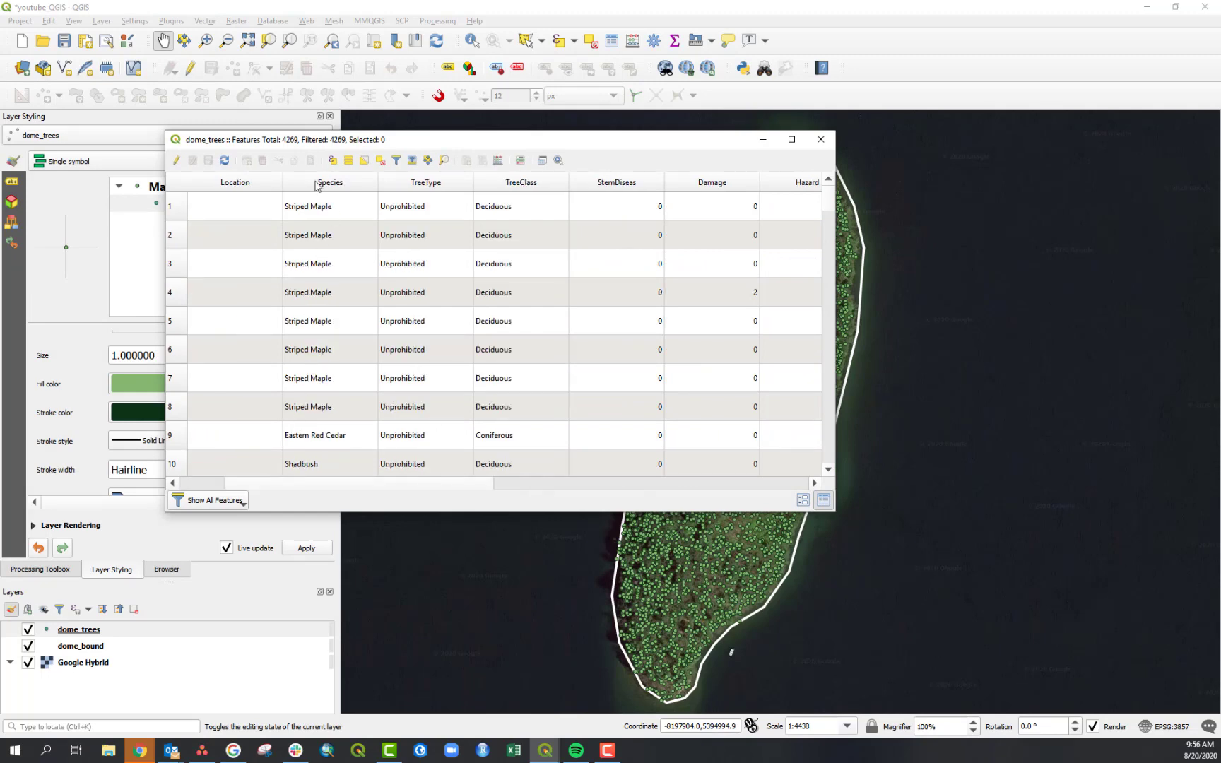
pyautogui.click(820, 141)
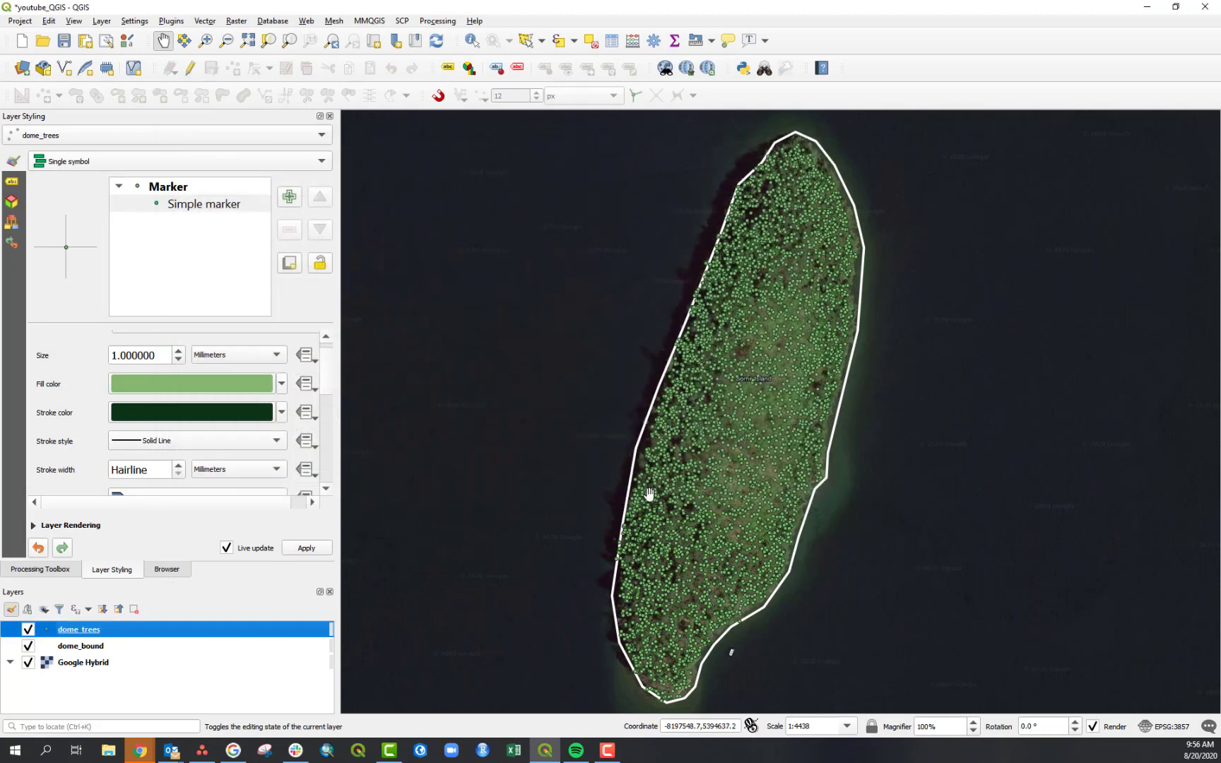
# - Switch the dome_trees symbology to Graduated using the DBH field and classify it
pyautogui.click(71, 163)
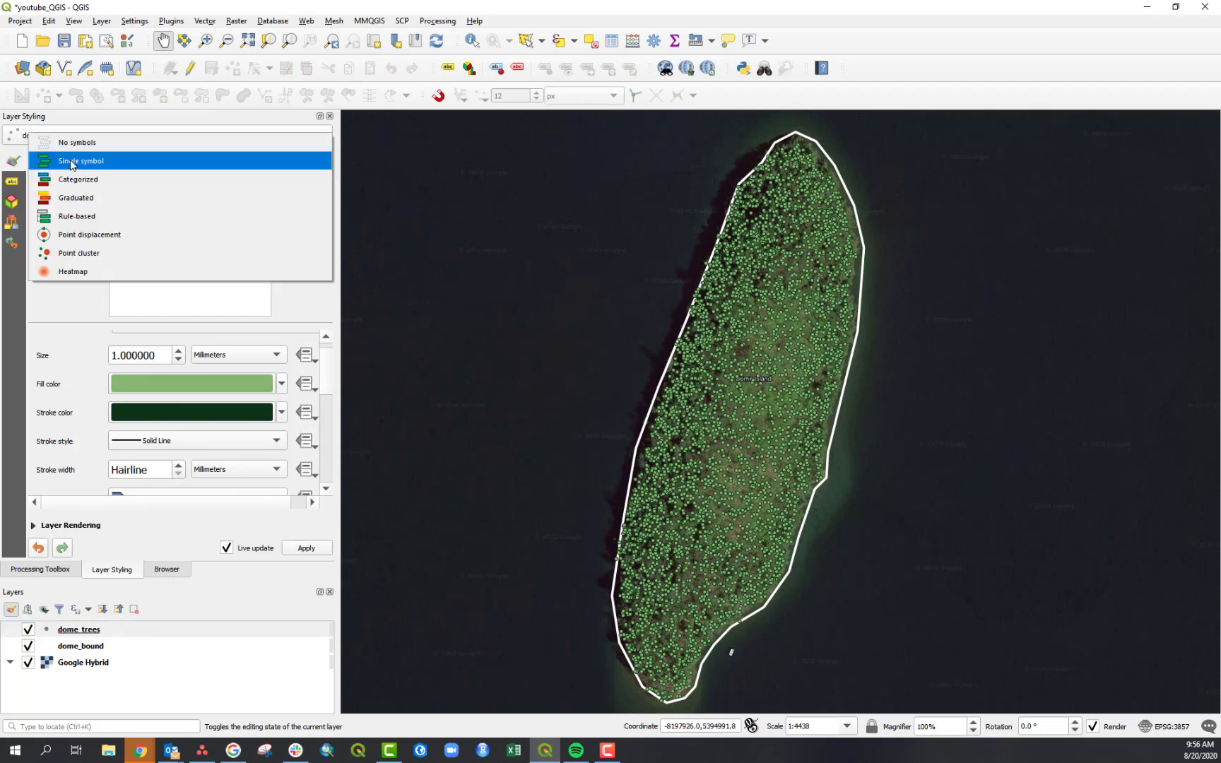
pyautogui.click(103, 204)
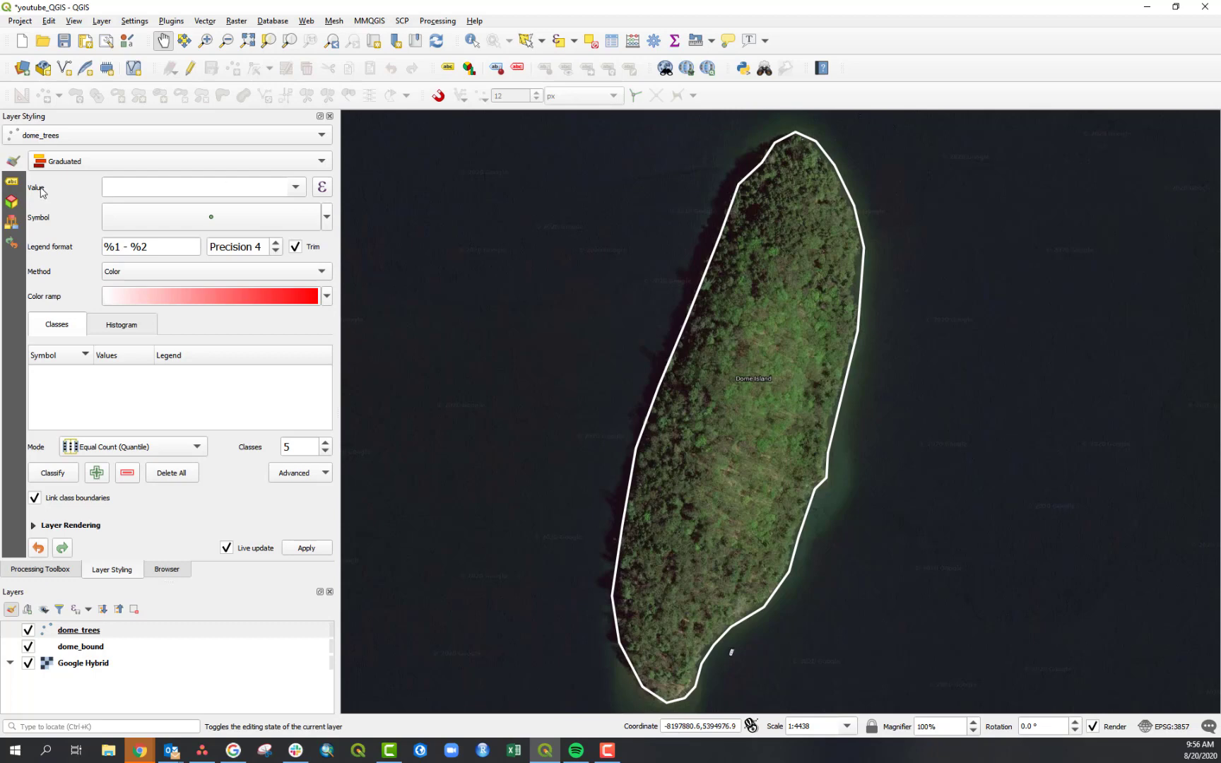
pyautogui.click(297, 195)
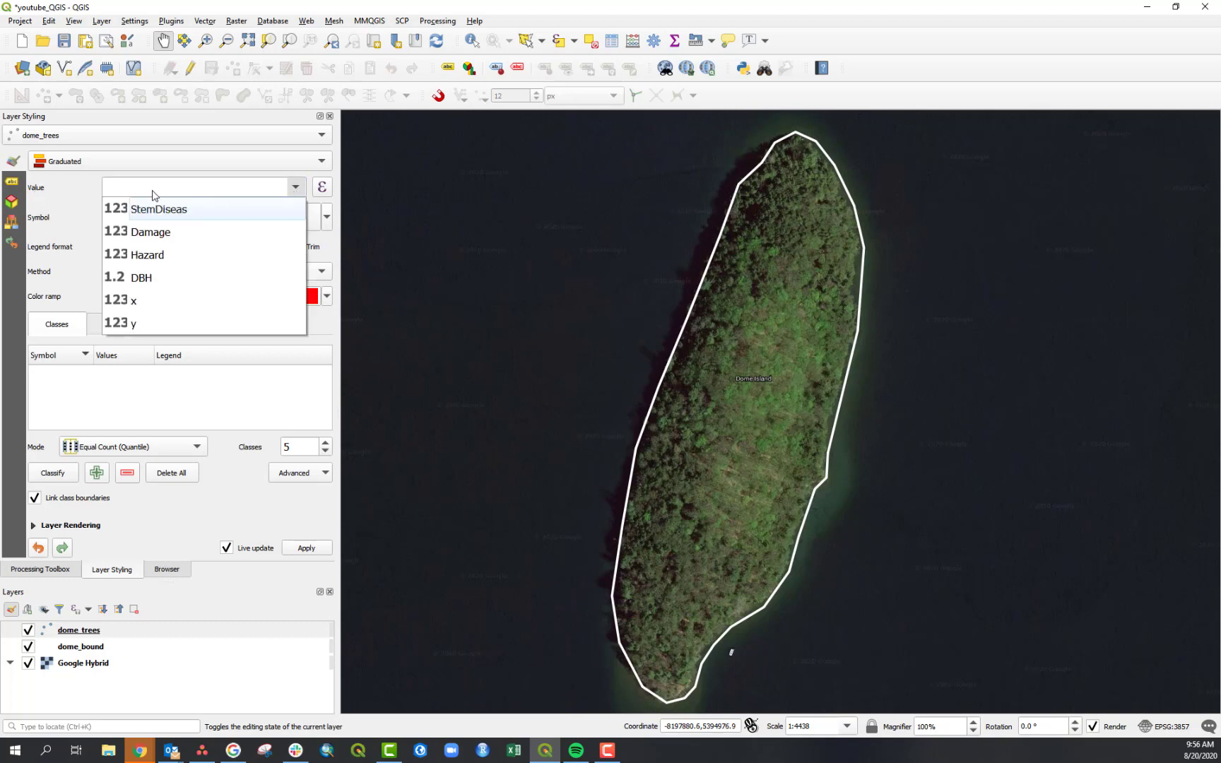
pyautogui.click(154, 277)
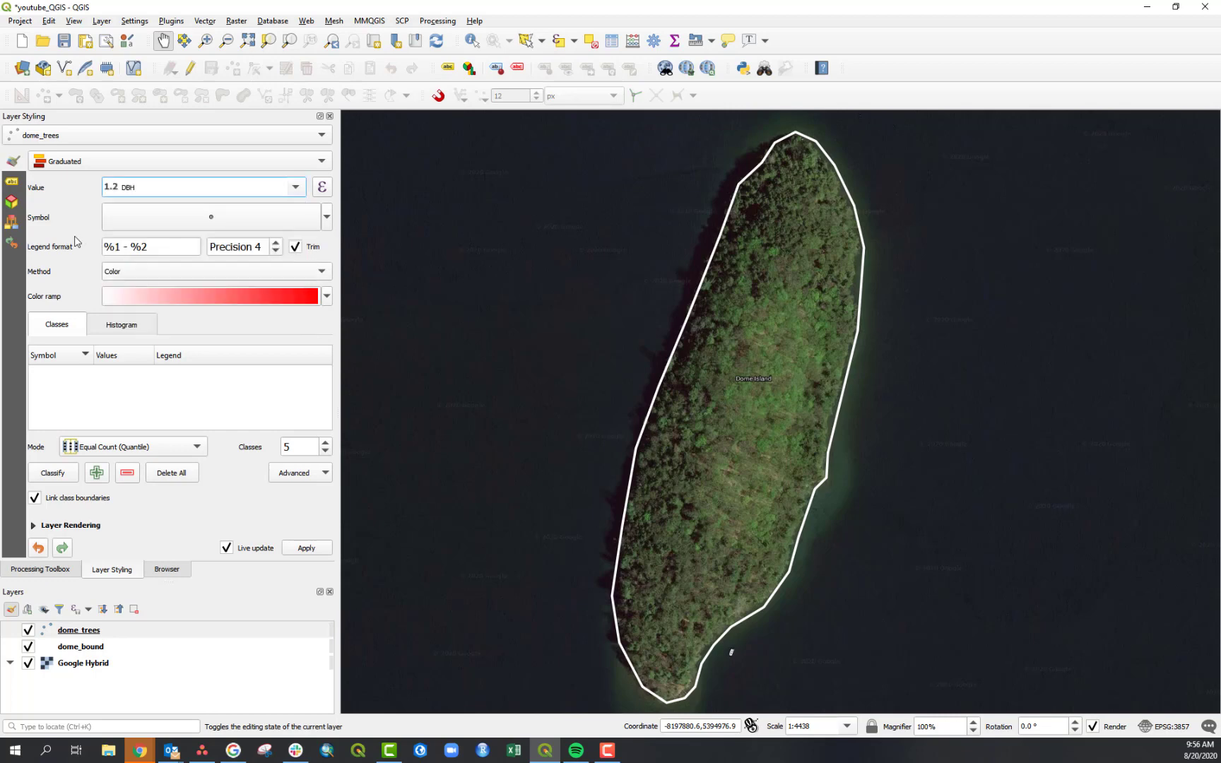
pyautogui.click(53, 473)
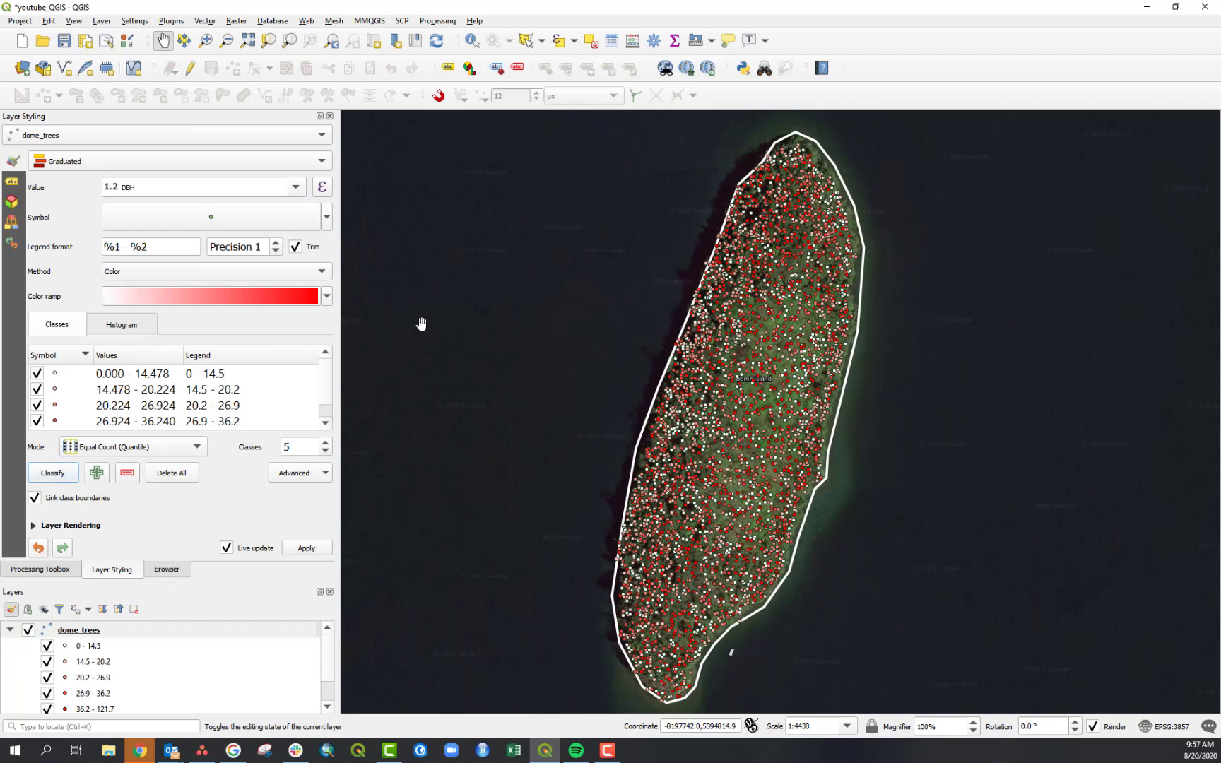
# - Apply the Greens colour ramp to the graduated DBH classes
pyautogui.click(328, 298)
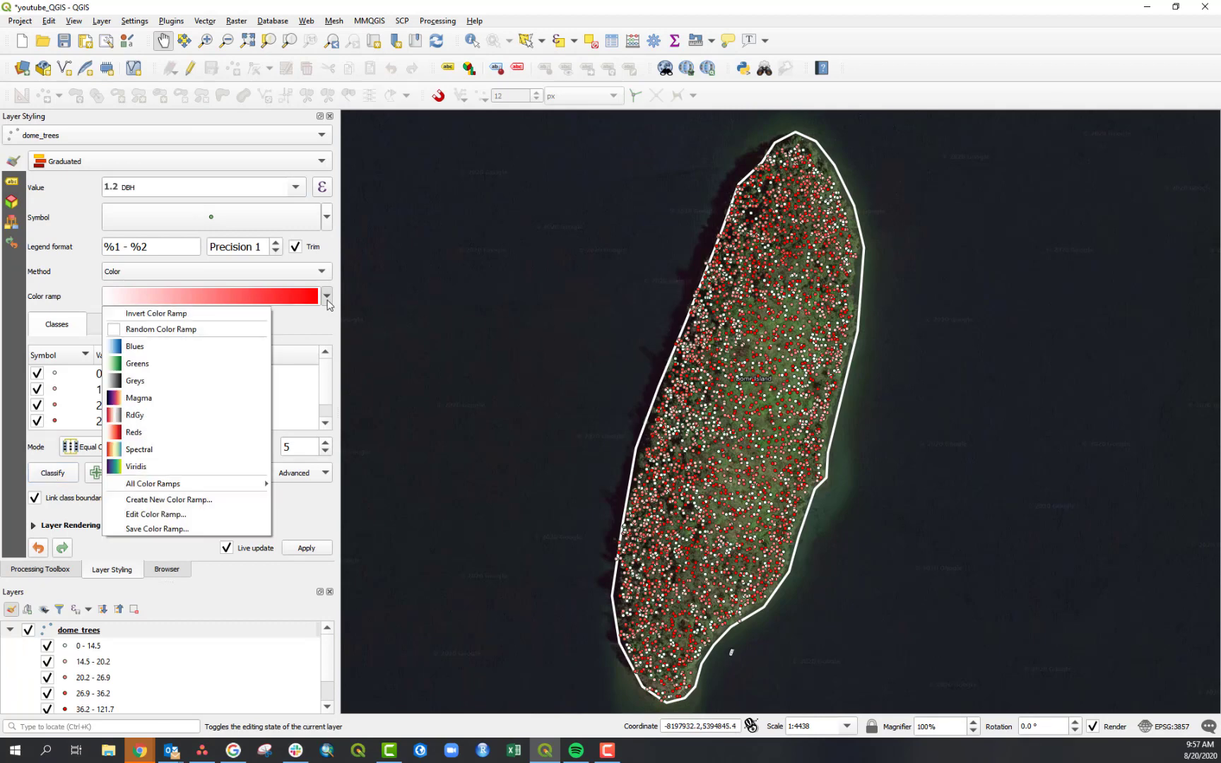
pyautogui.click(141, 364)
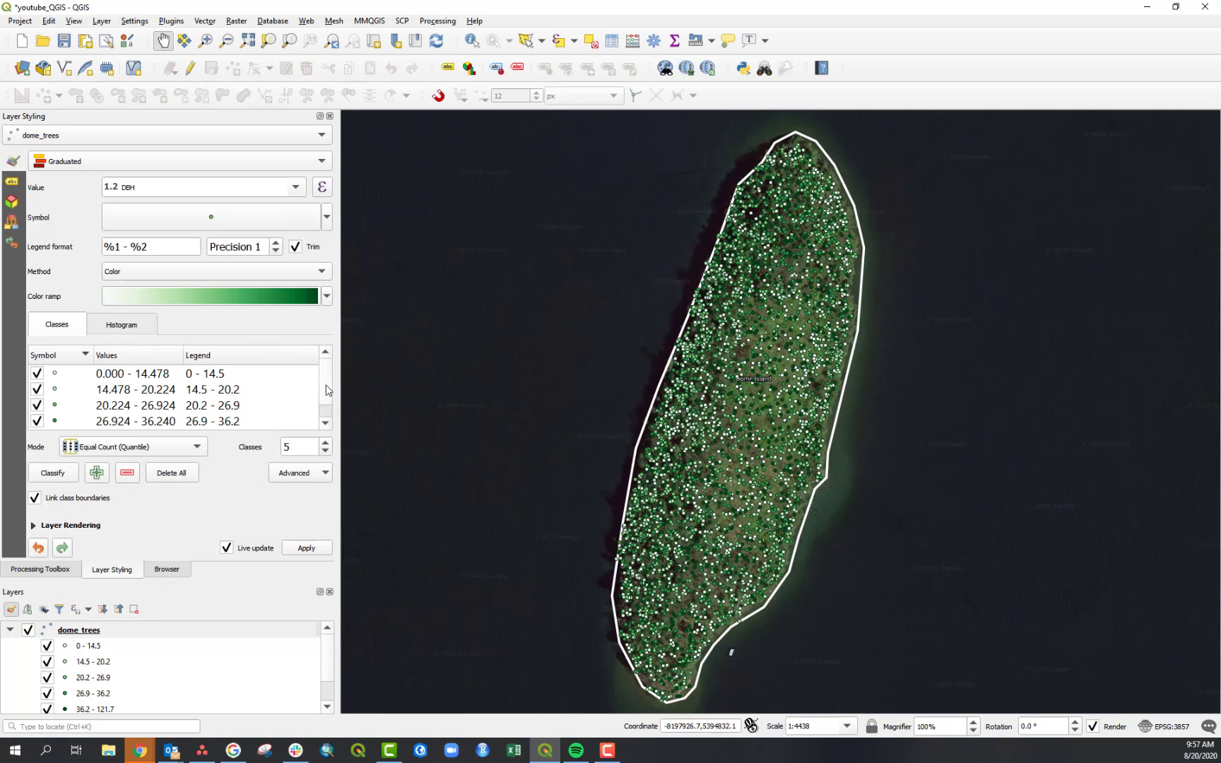
pyautogui.scroll(-1, 324, 398)
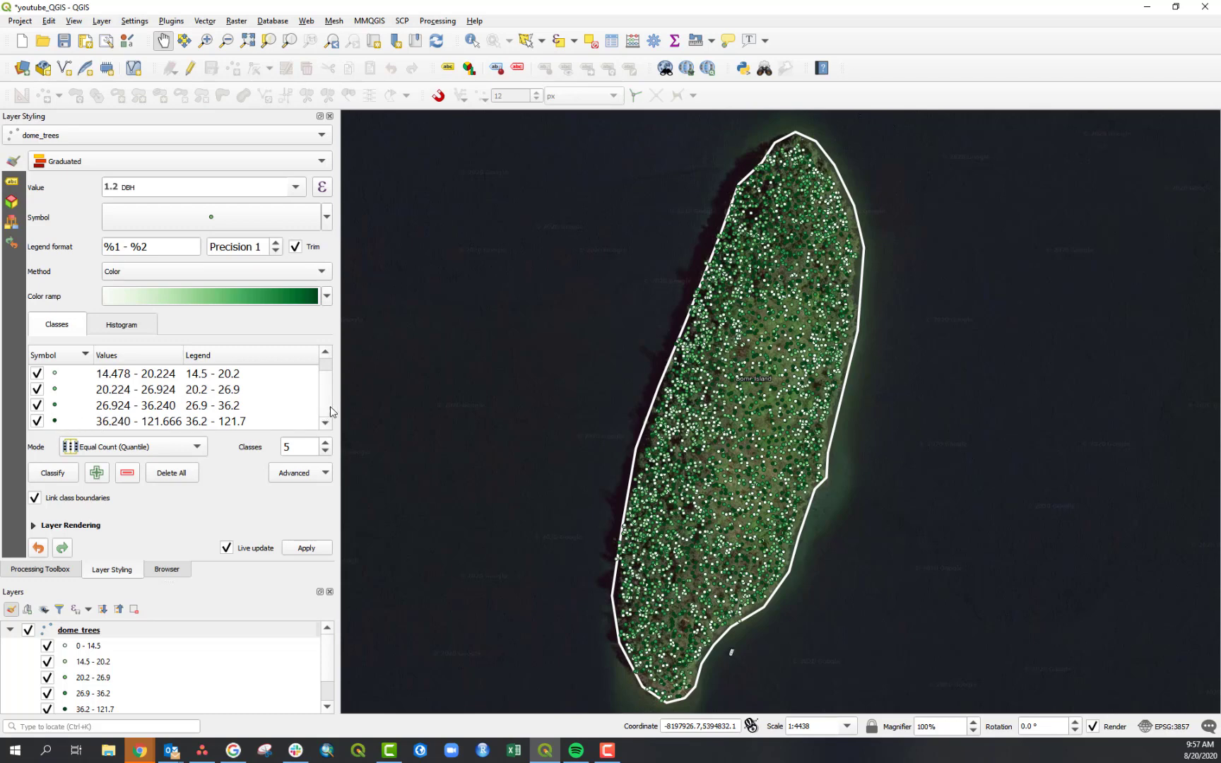
# - Switch the dome_trees symbology back to Single symbol
pyautogui.scroll(1, 327, 405)
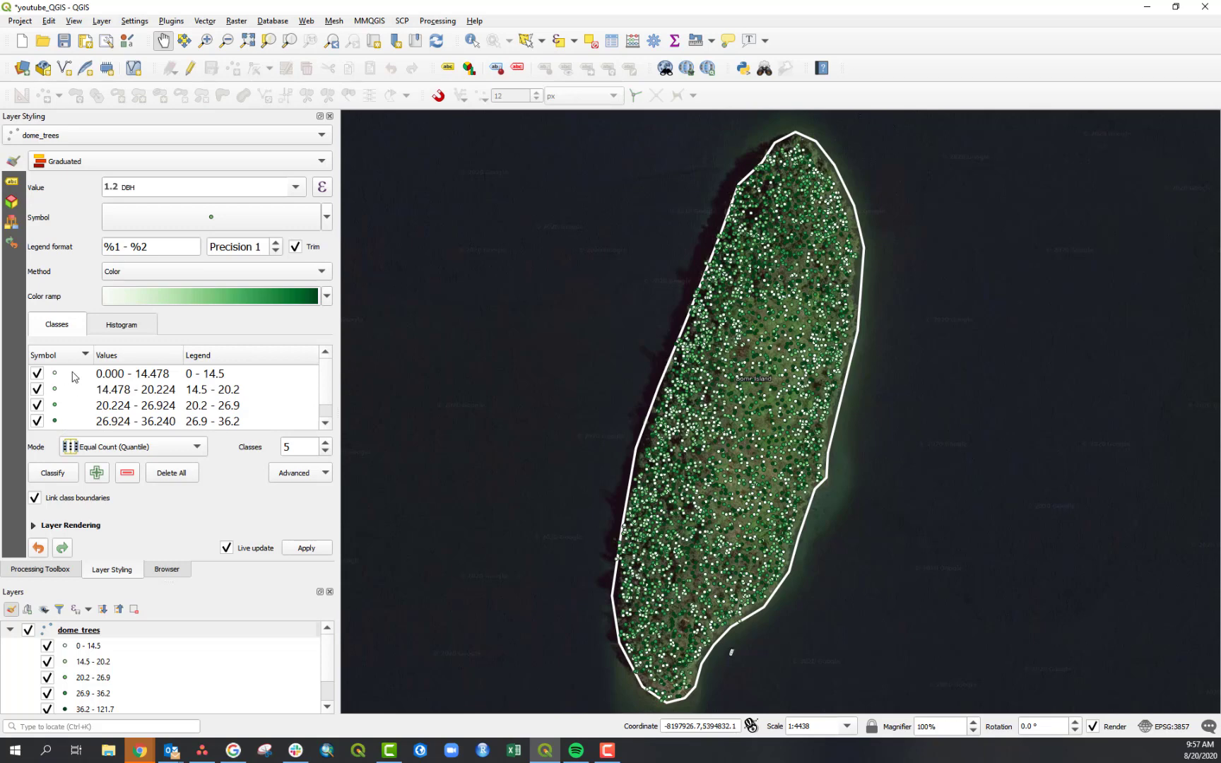
pyautogui.click(79, 168)
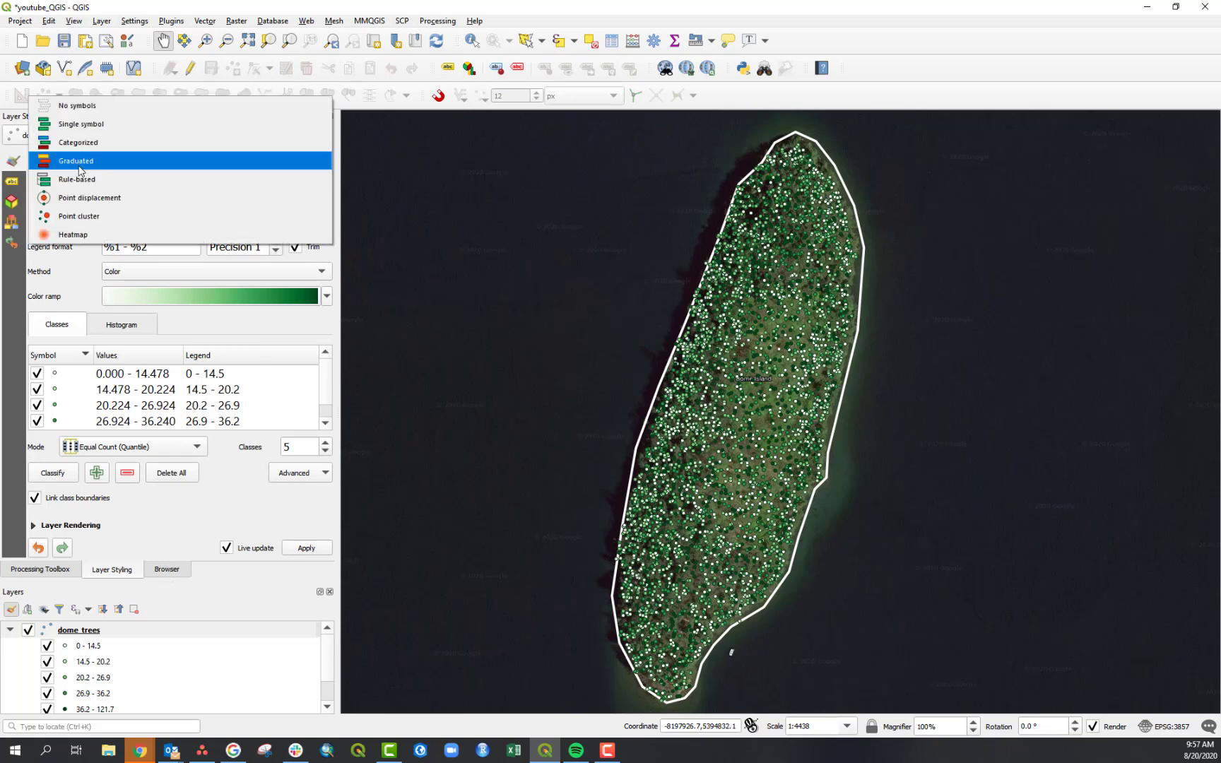
pyautogui.click(90, 125)
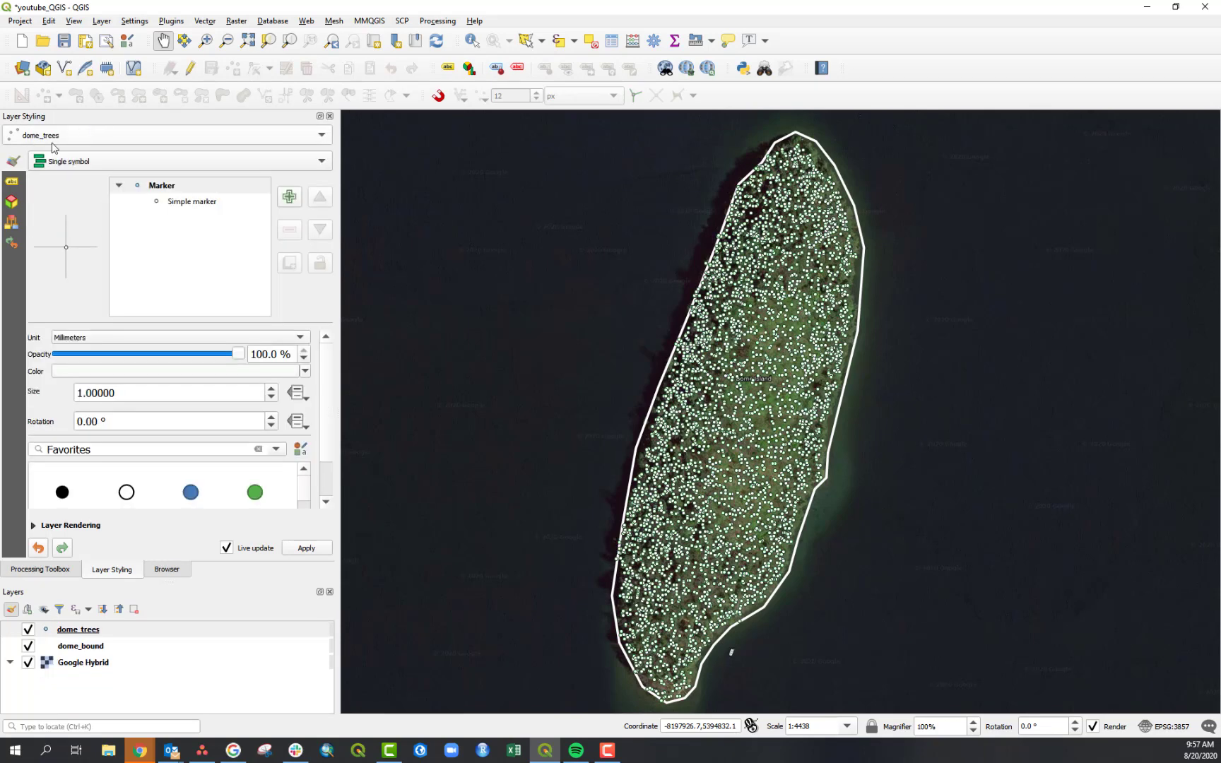
# - Set the tree simple marker's fill colour to a bright green
pyautogui.click(188, 203)
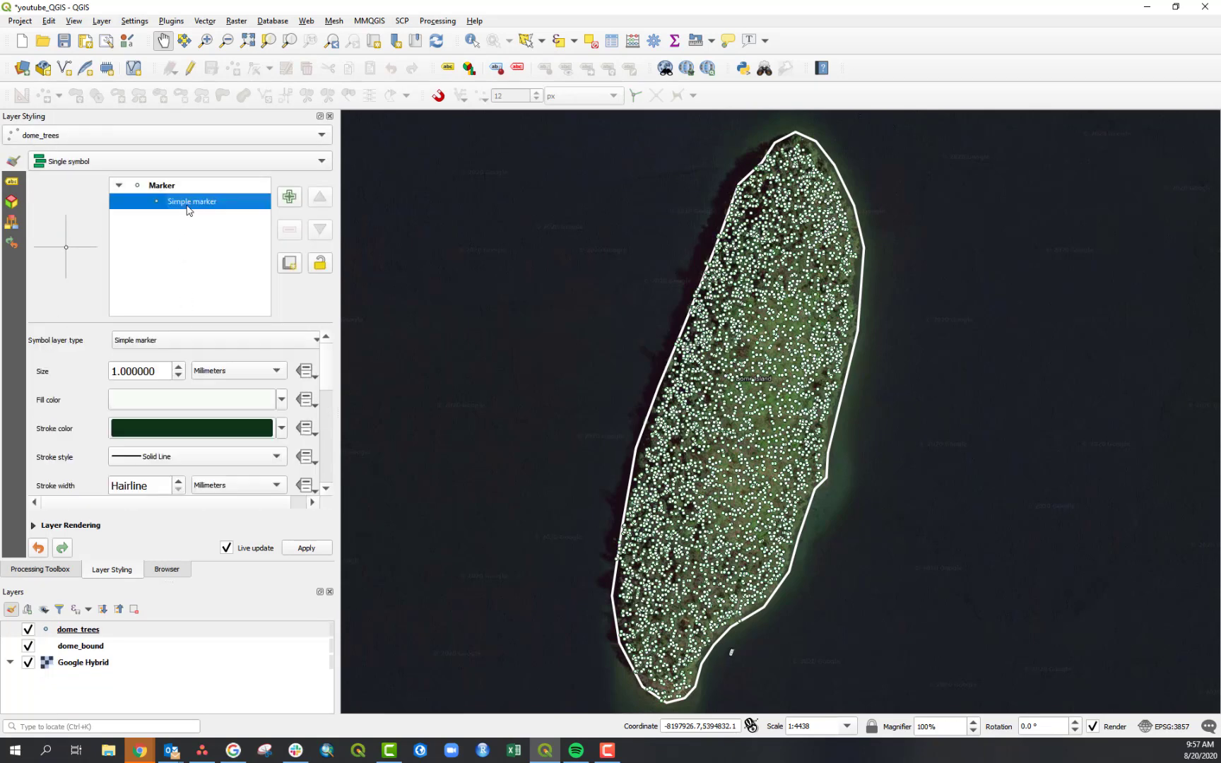
pyautogui.click(282, 400)
pyautogui.click(158, 479)
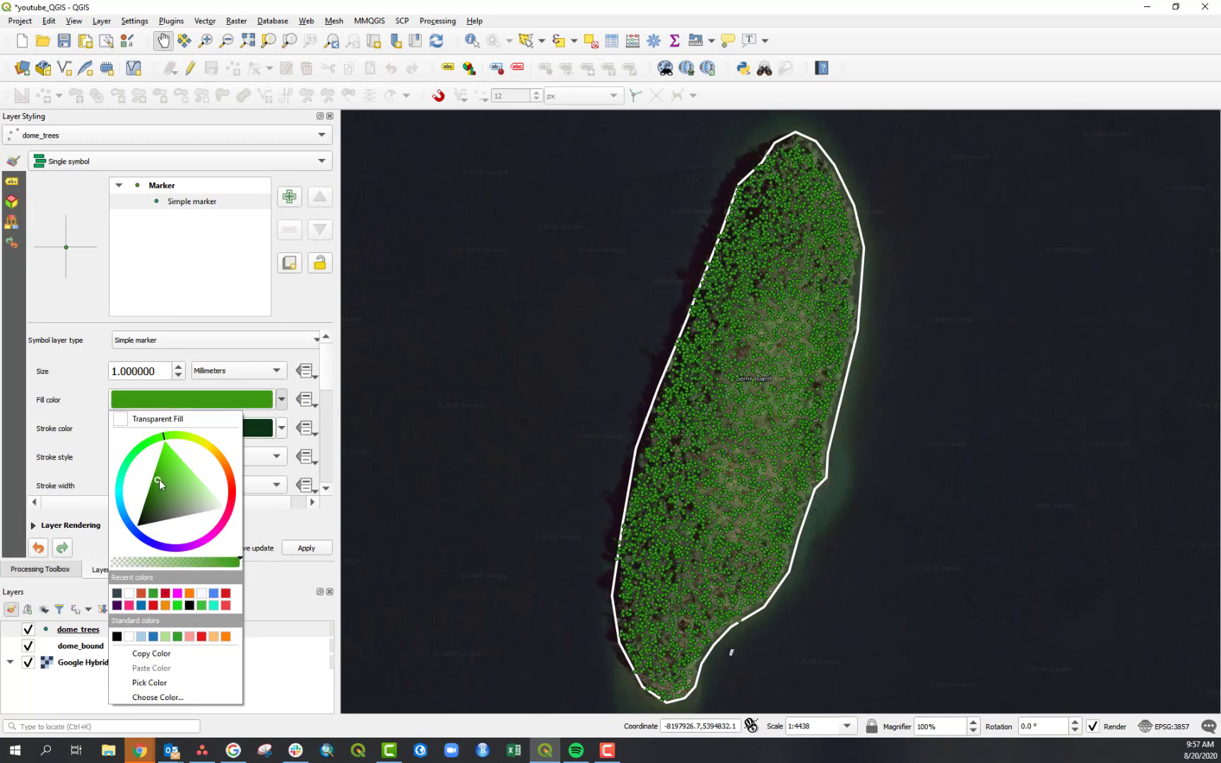
pyautogui.moveTo(173, 470); pyautogui.dragTo(158, 468)
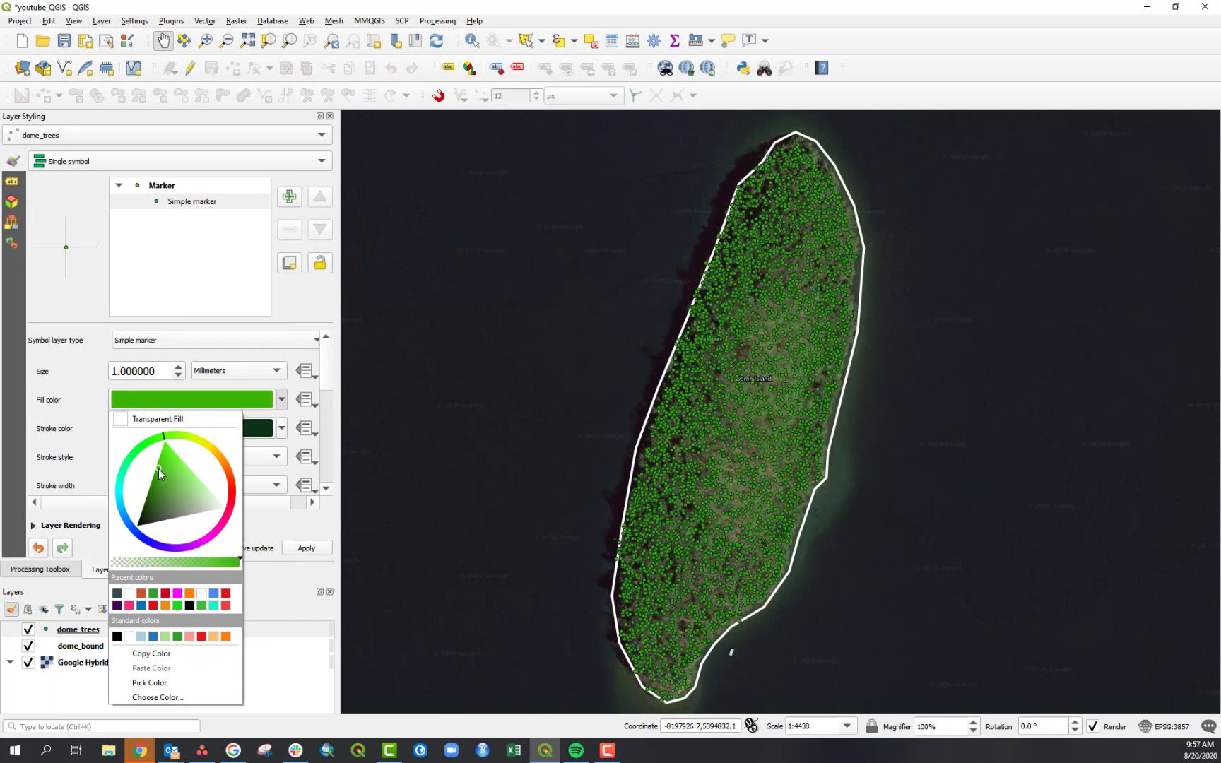
pyautogui.click(306, 544)
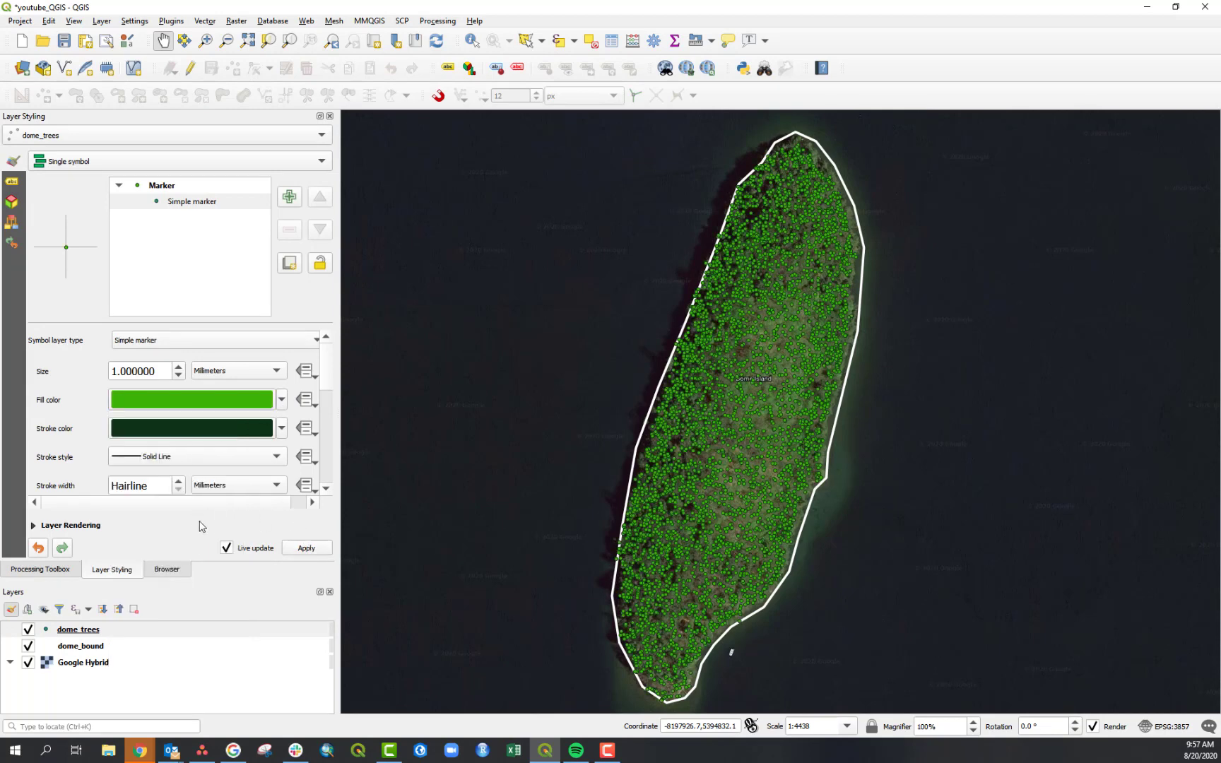